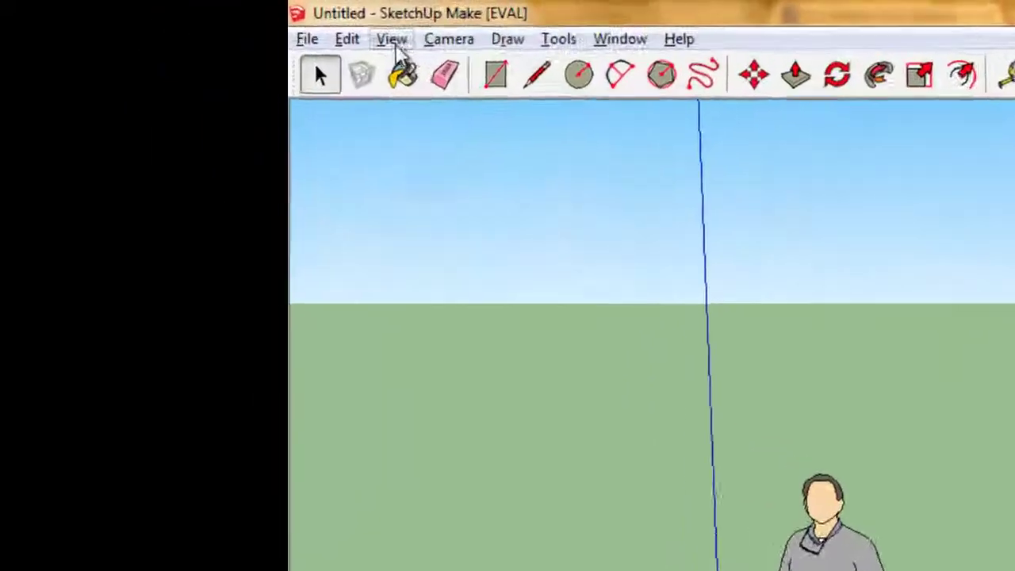
Check the toolbar settings, then delete the default person figure from the model
{"action": "left_click", "coordinate": [186, 18]}
{"action": "left_click", "coordinate": [476, 73]}
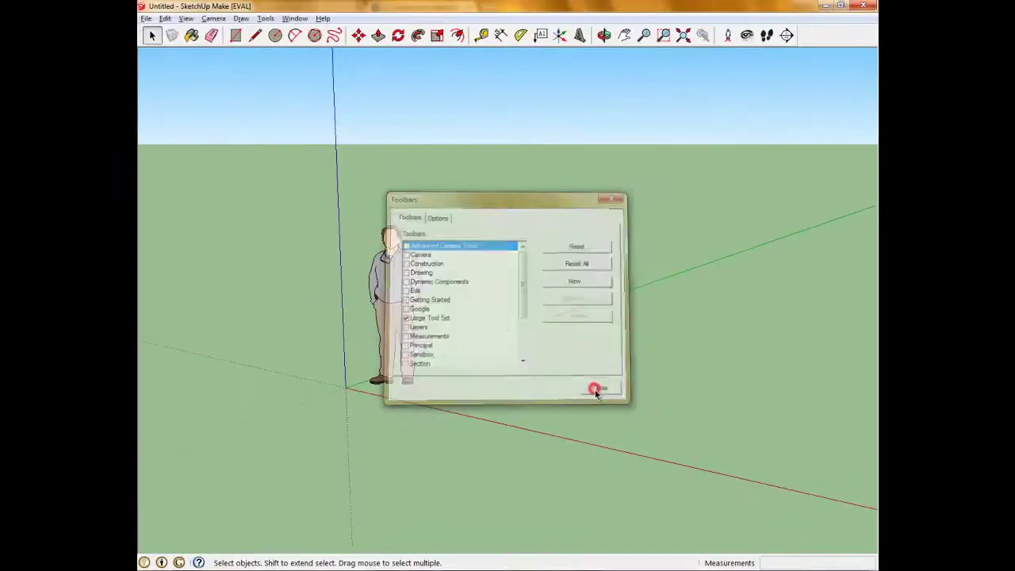
{"action": "left_click", "coordinate": [599, 387]}
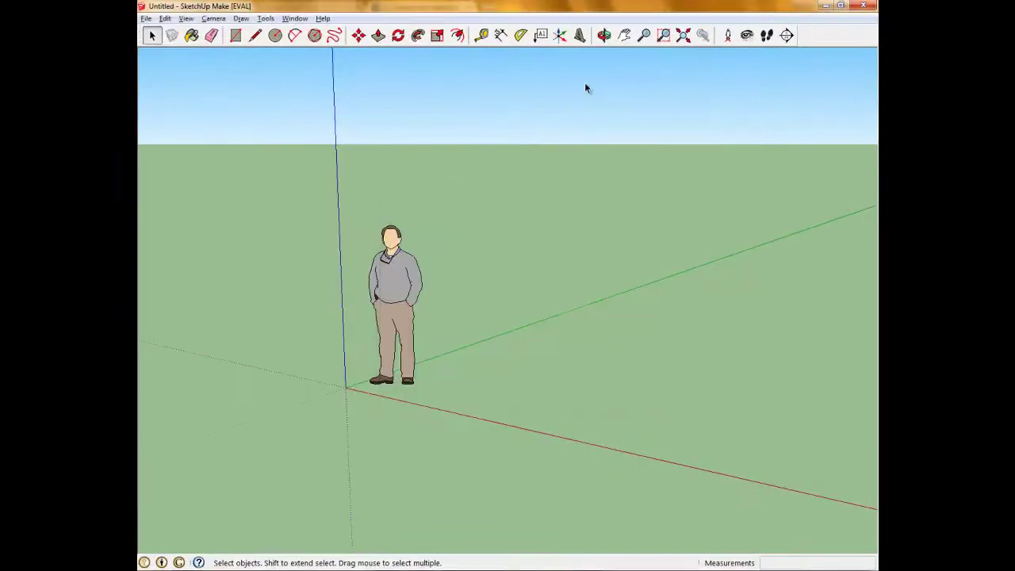
{"action": "left_click", "coordinate": [401, 290]}
{"action": "key", "text": "Delete"}
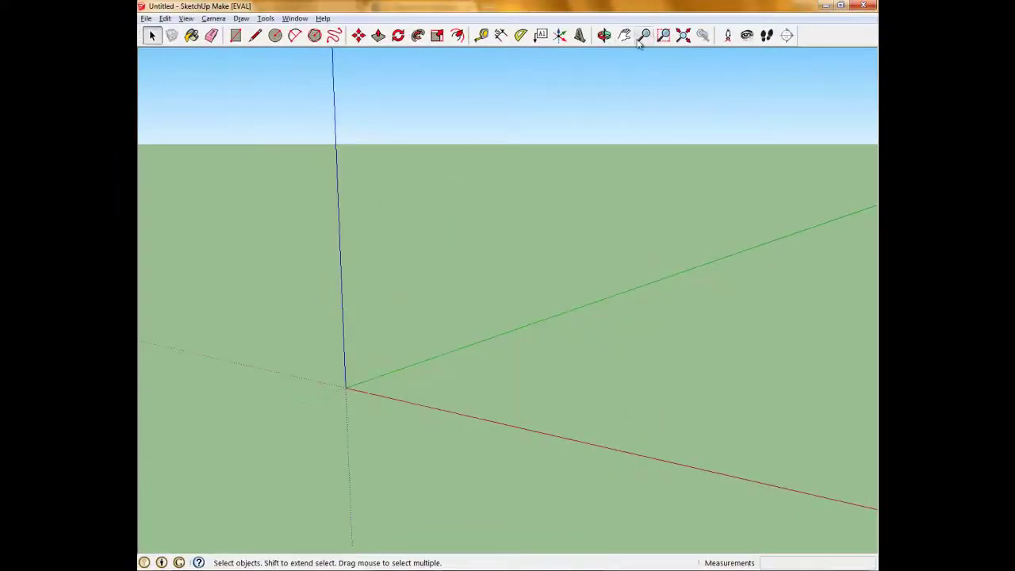
Pan the view so the axes origin sits in the lower left
{"action": "left_click", "coordinate": [624, 36]}
{"action": "mouse_move", "coordinate": [635, 170]}
{"action": "left_mouse_down"}
{"action": "mouse_move", "coordinate": [476, 222]}
{"action": "mouse_move", "coordinate": [408, 230]}
{"action": "mouse_move", "coordinate": [505, 245]}
{"action": "left_mouse_up"}
{"action": "mouse_move", "coordinate": [565, 263]}
{"action": "left_mouse_down"}
{"action": "mouse_move", "coordinate": [468, 277]}
{"action": "mouse_move", "coordinate": [481, 271]}
{"action": "left_mouse_up"}
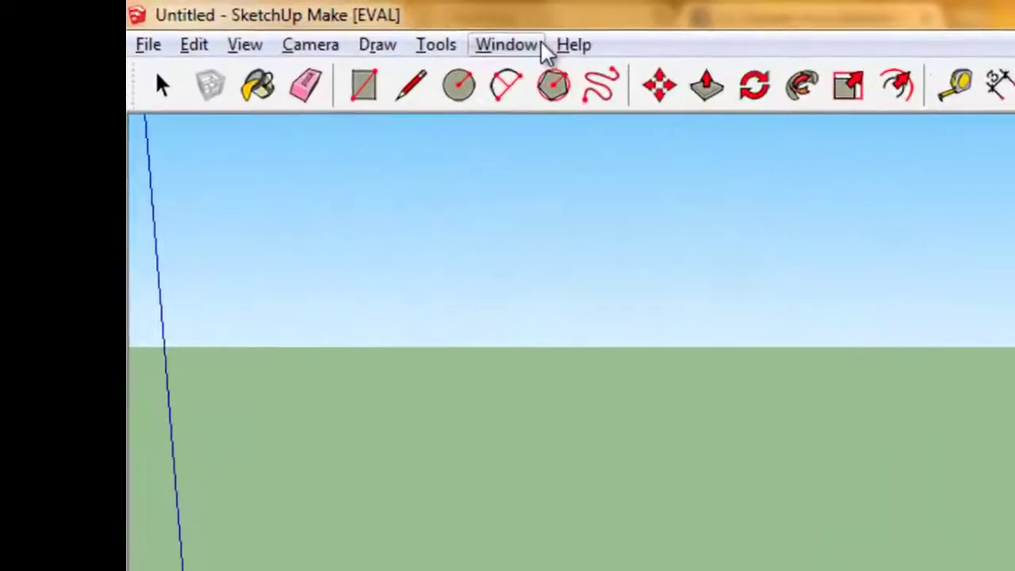
Open the Components panel with its browsing pane expanded, narrowed and moved over the model
{"action": "left_click", "coordinate": [299, 19]}
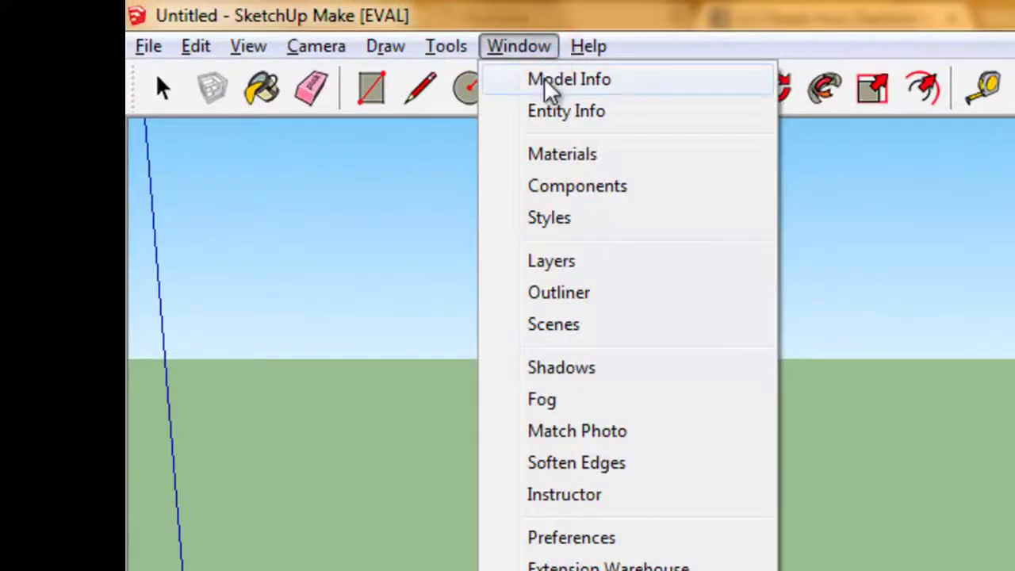
{"action": "left_click", "coordinate": [570, 187]}
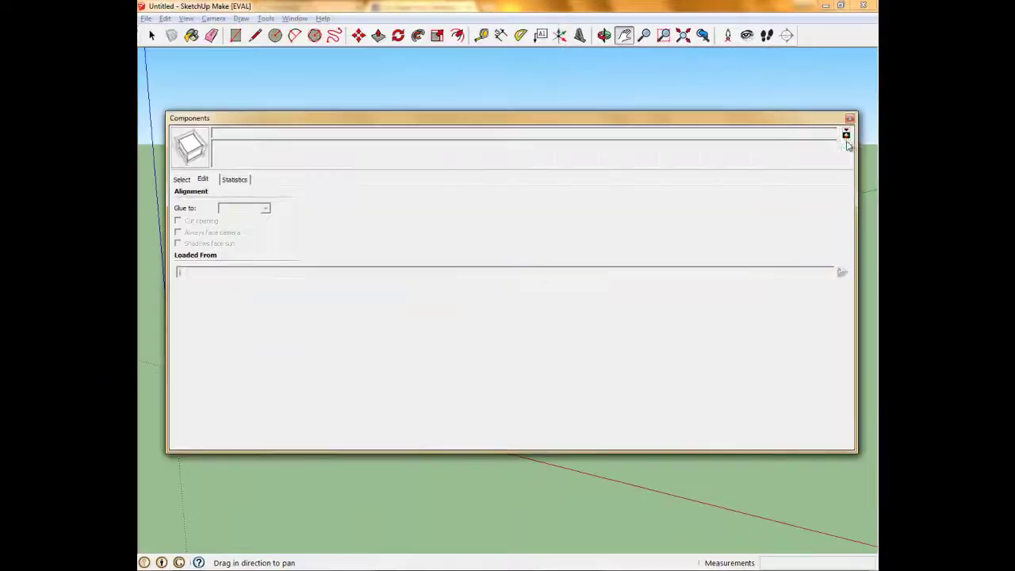
{"action": "left_click", "coordinate": [846, 135]}
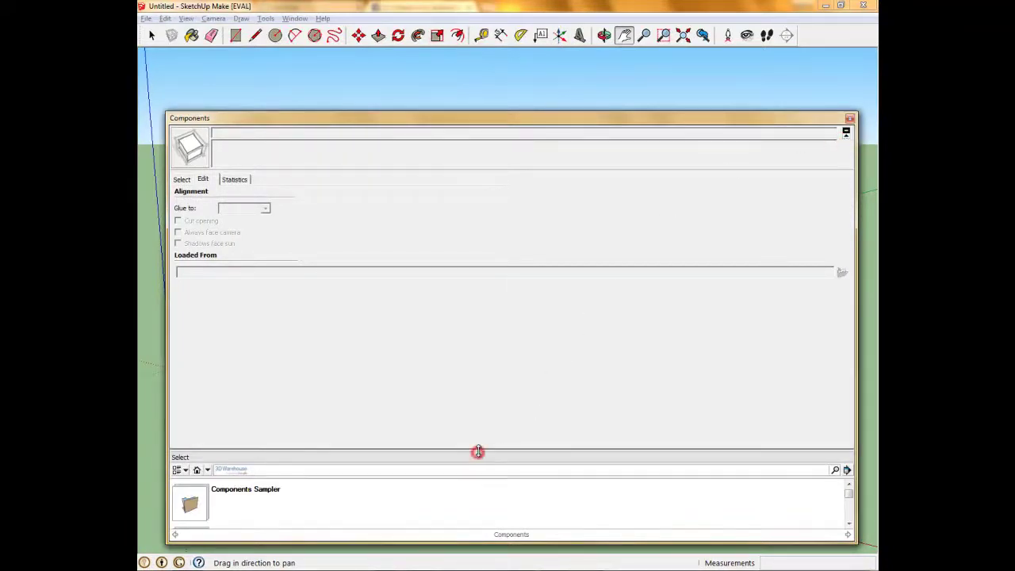
{"action": "left_click_drag", "start_coordinate": [478, 451], "coordinate": [487, 325]}
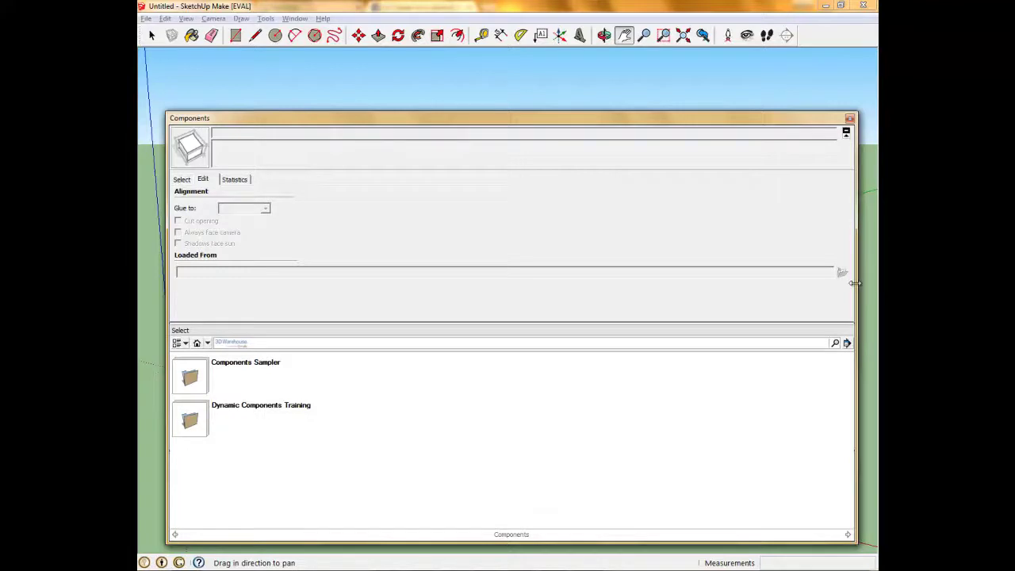
{"action": "left_click_drag", "start_coordinate": [854, 283], "coordinate": [568, 284]}
{"action": "left_click_drag", "start_coordinate": [499, 122], "coordinate": [573, 77]}
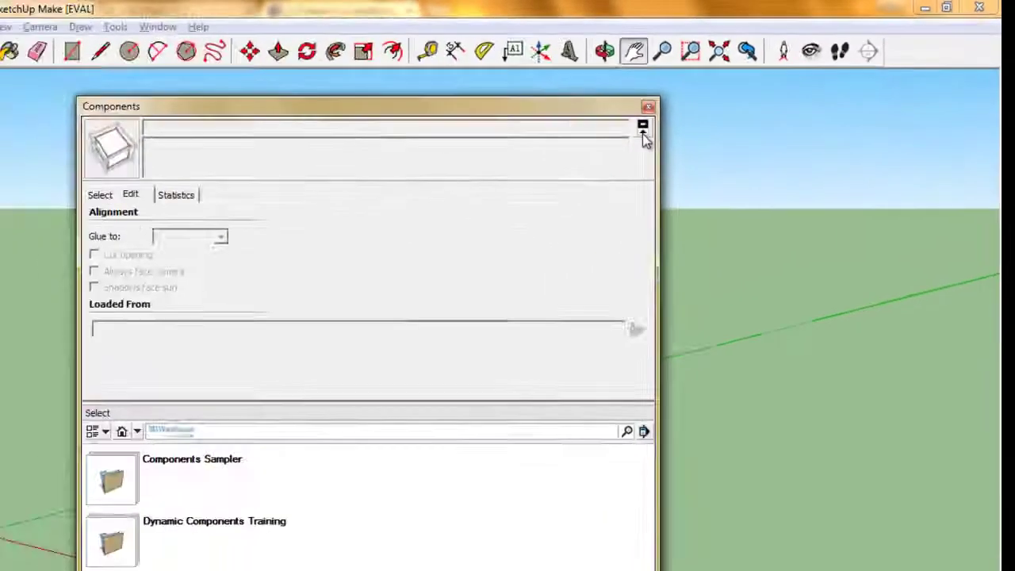
{"action": "left_click", "coordinate": [643, 130]}
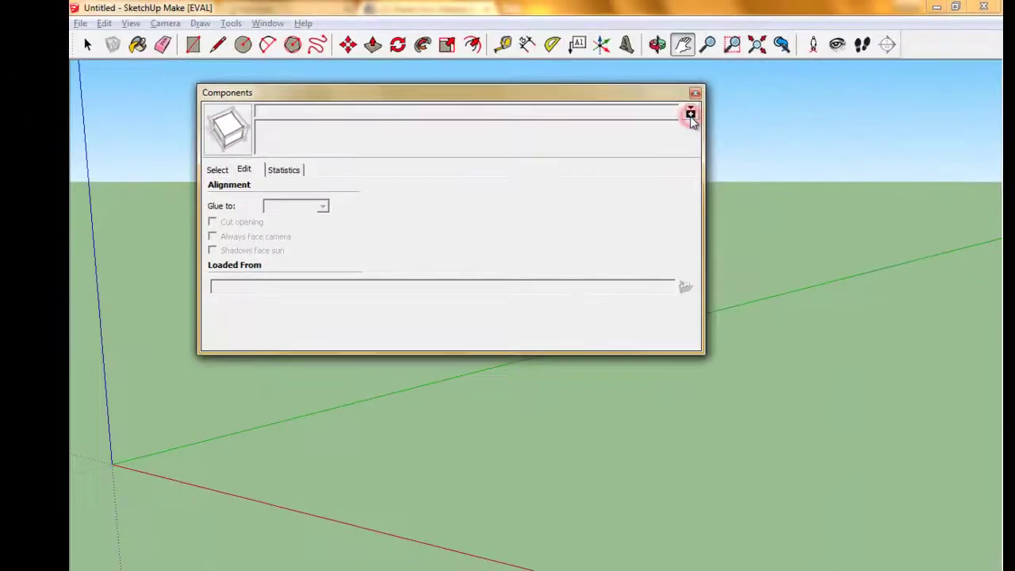
{"action": "left_click", "coordinate": [690, 115]}
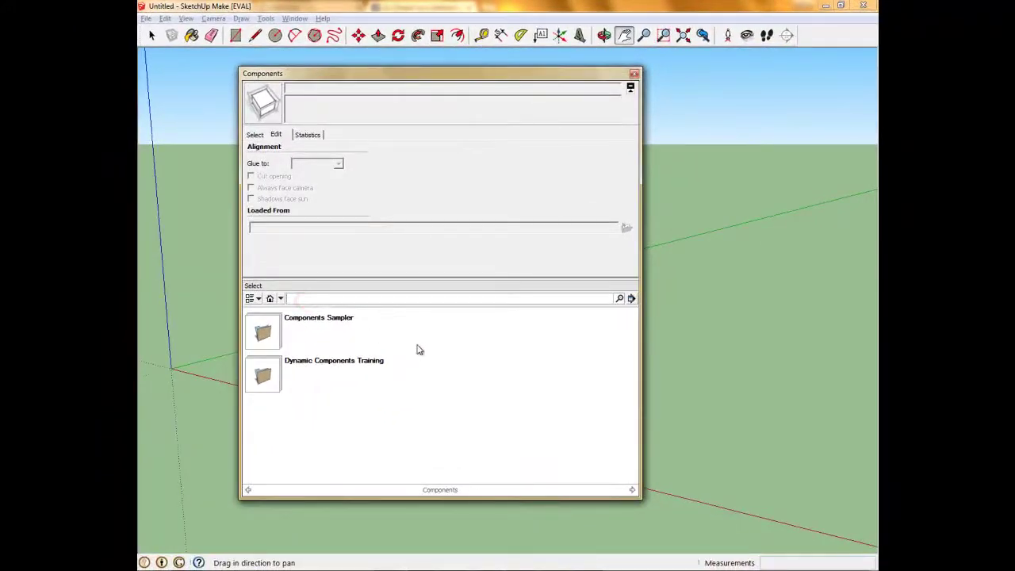
Search 3D Warehouse for 'city' and browse the results
{"action": "type", "text": "dity"}
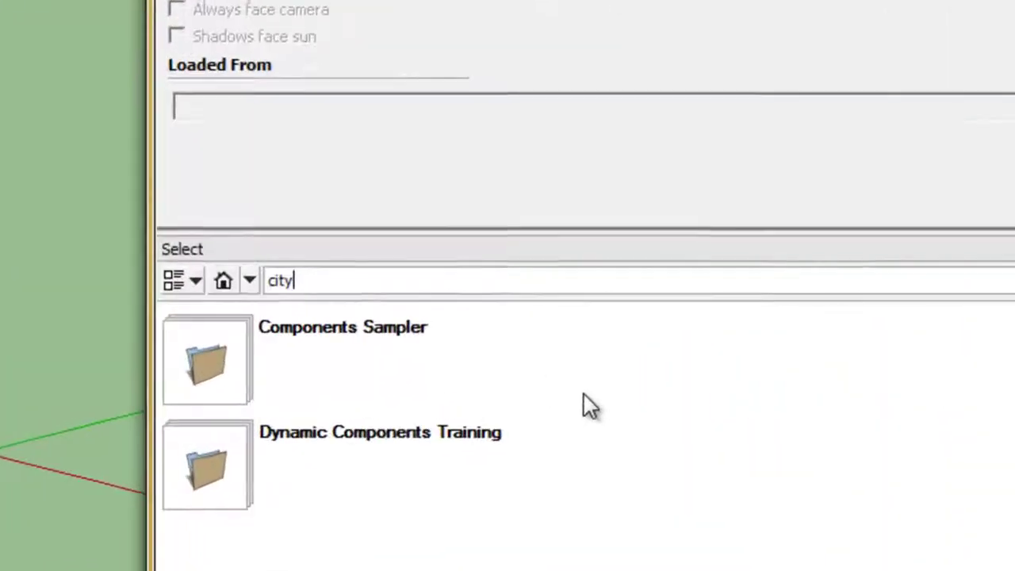
{"action": "key", "text": "Return"}
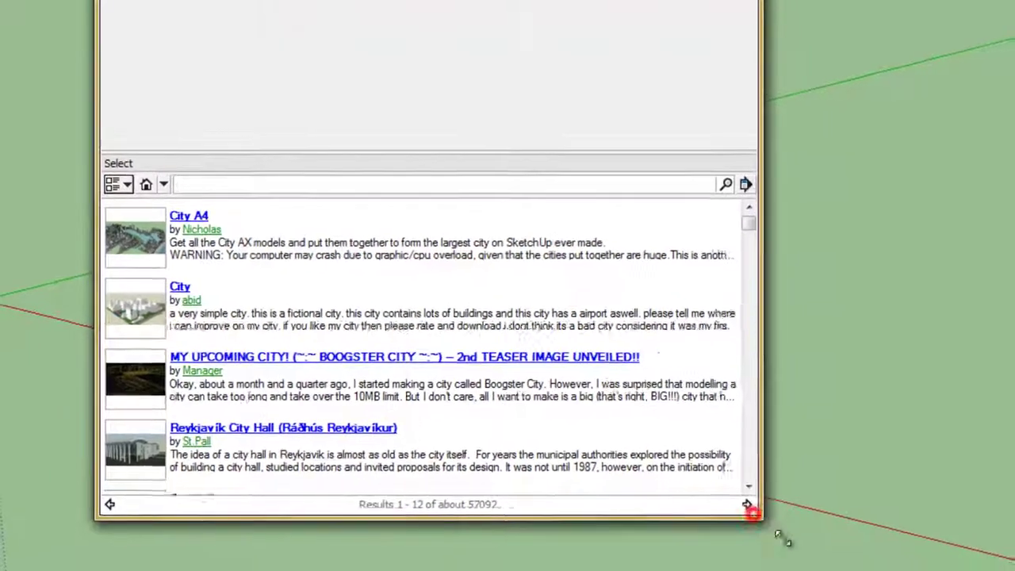
{"action": "left_click_drag", "start_coordinate": [781, 535], "coordinate": [826, 542]}
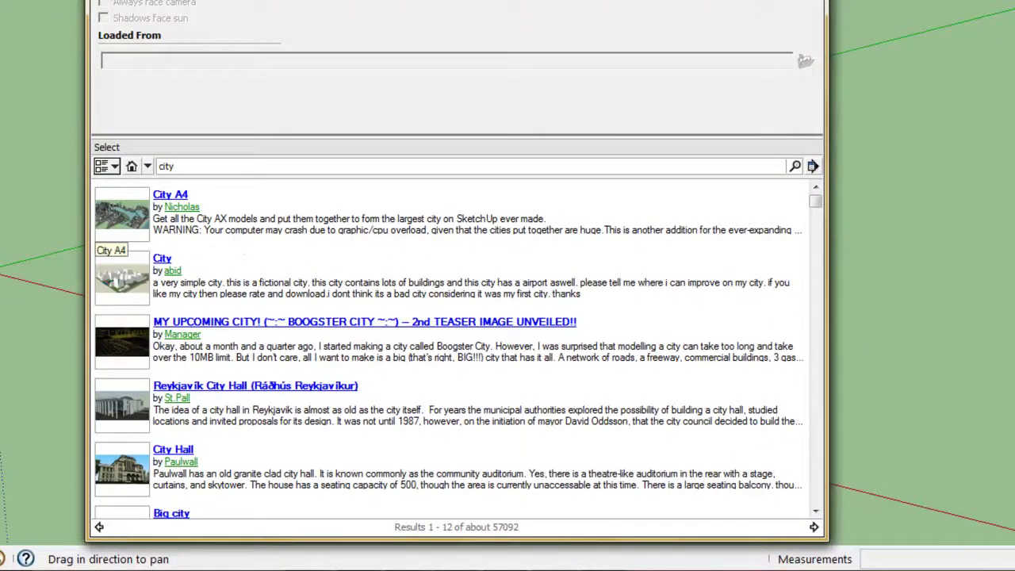
{"action": "scroll", "coordinate": [119, 230], "scroll_direction": "down", "scroll_amount": 1}
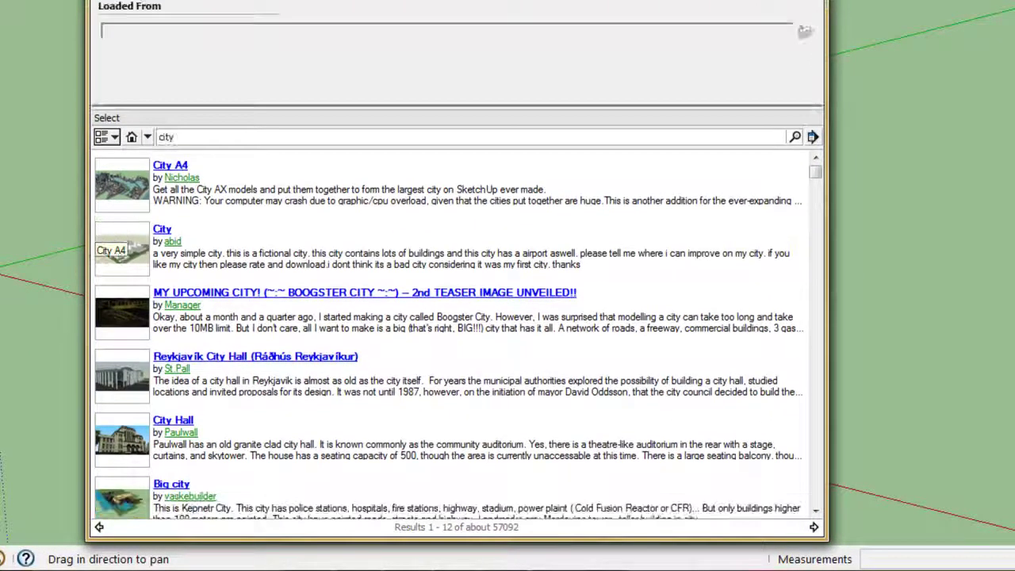
{"action": "left_click", "coordinate": [816, 216]}
{"action": "left_click", "coordinate": [817, 233]}
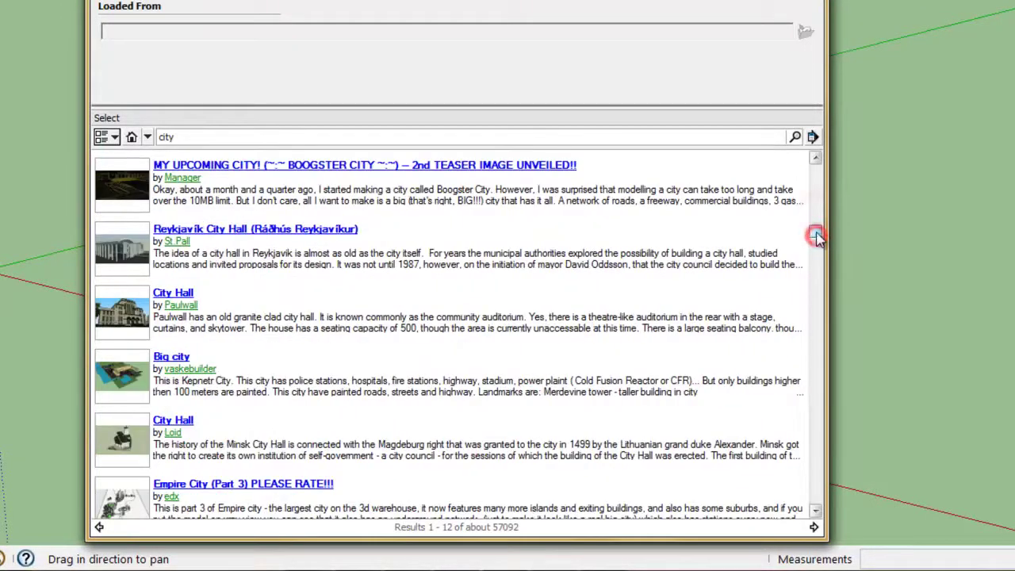
{"action": "left_click", "coordinate": [817, 189]}
{"action": "left_click", "coordinate": [819, 193]}
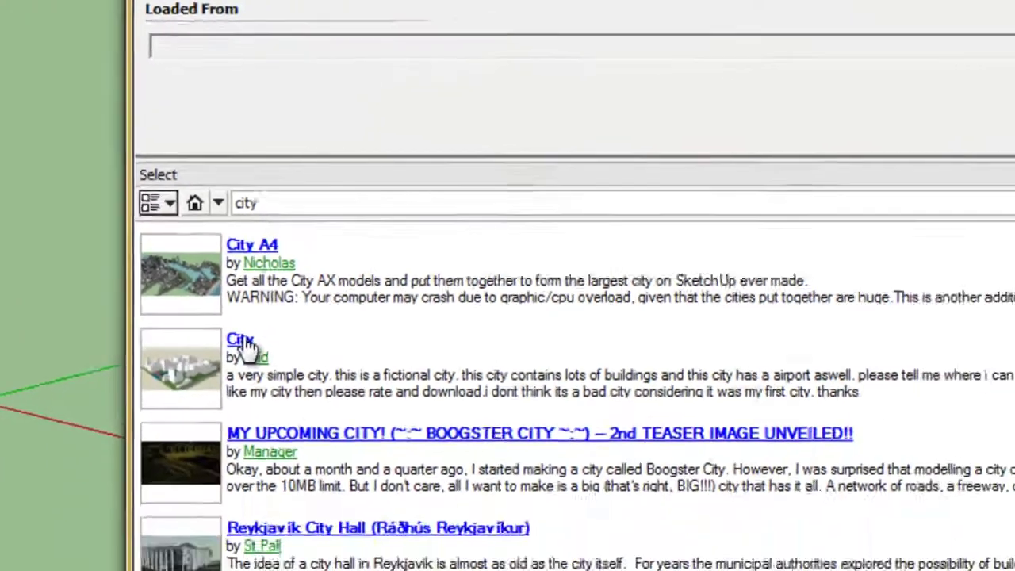
Open the City model's page and download it
{"action": "left_click", "coordinate": [242, 341]}
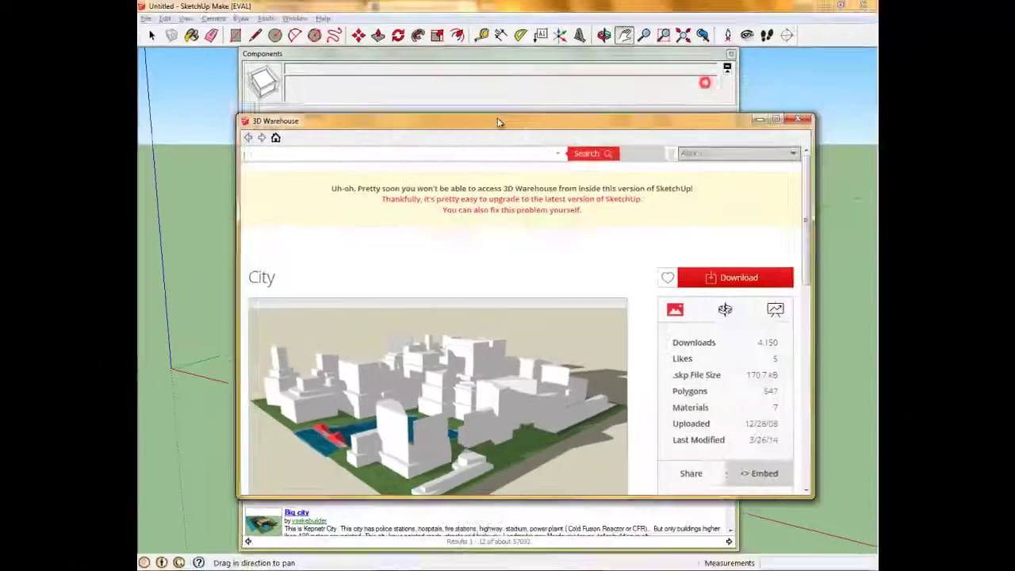
{"action": "left_click_drag", "start_coordinate": [497, 121], "coordinate": [445, 92]}
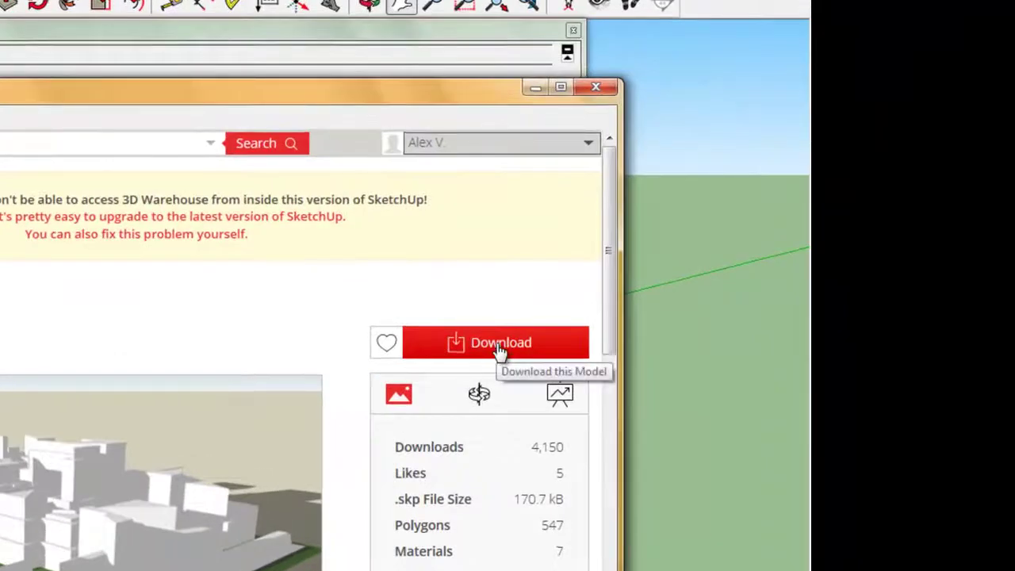
{"action": "left_click", "coordinate": [499, 349]}
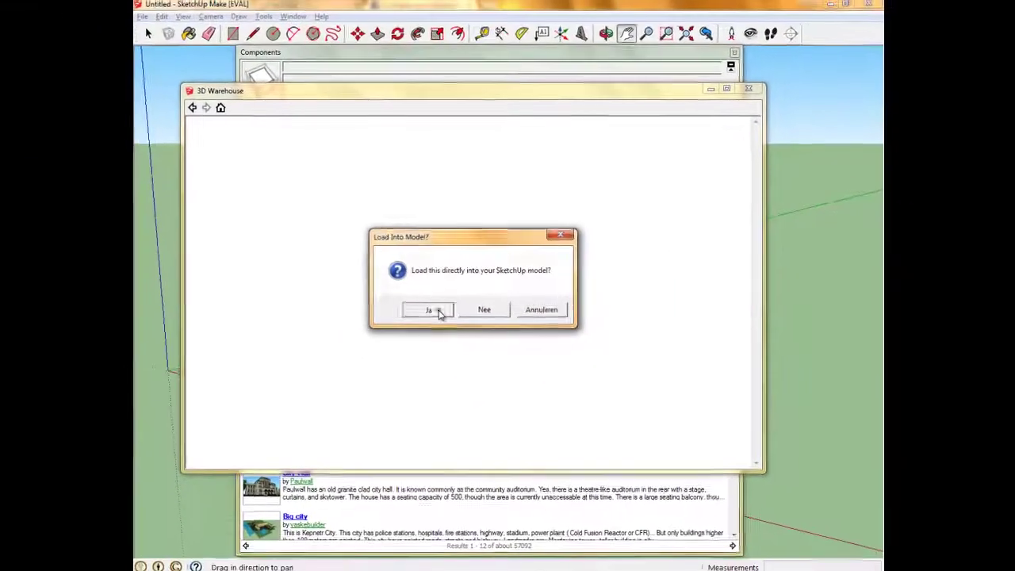
Load the City model directly into the scene and close the Components panel
{"action": "left_click", "coordinate": [424, 381]}
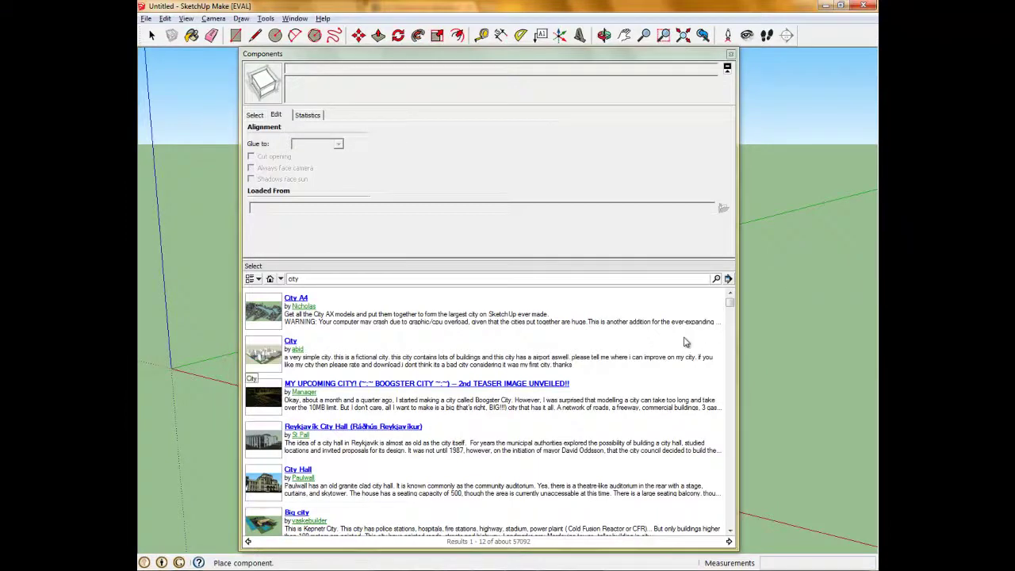
{"action": "left_click", "coordinate": [730, 53]}
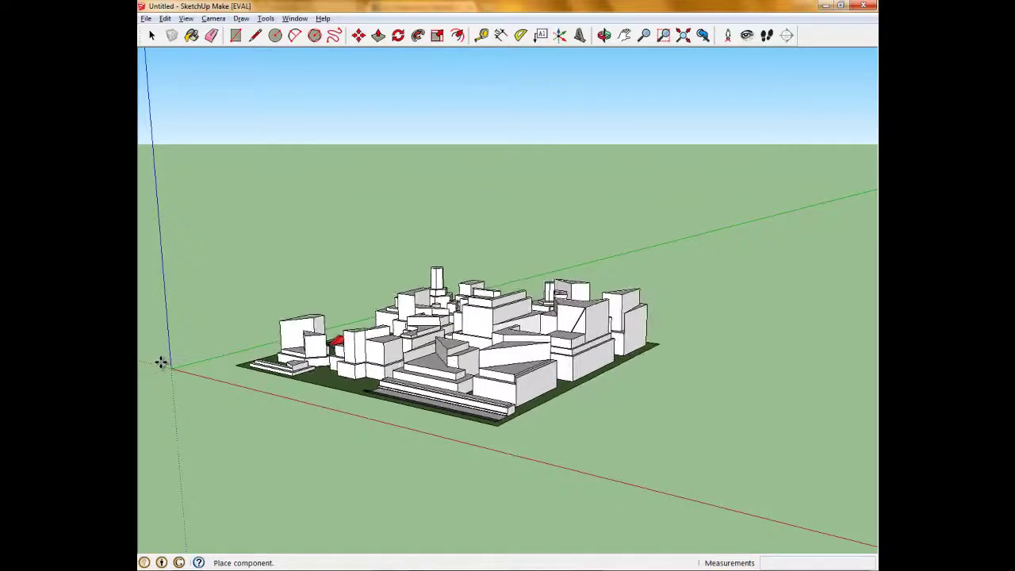
{"action": "left_click", "coordinate": [160, 362]}
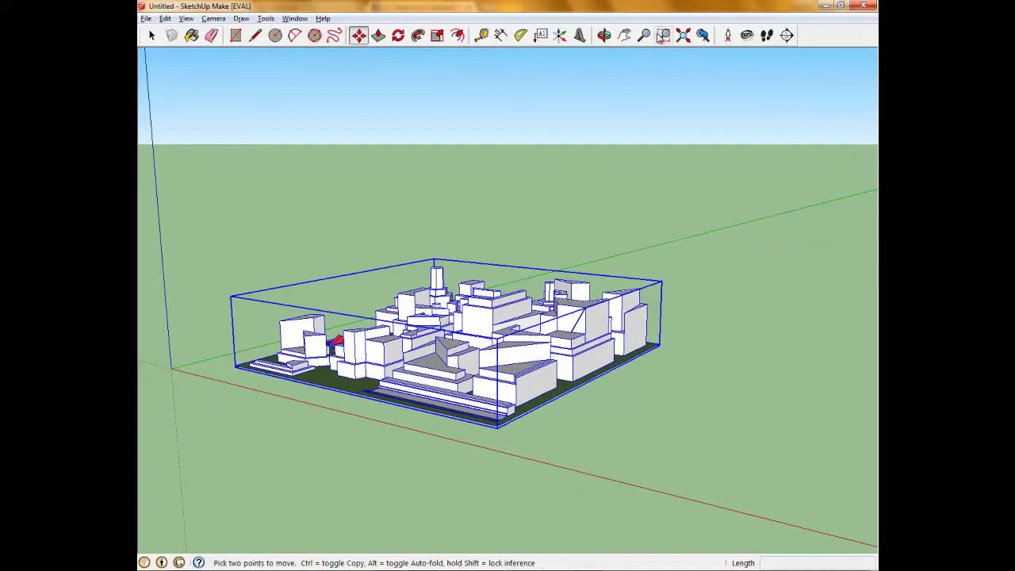
{"action": "left_click", "coordinate": [604, 35]}
{"action": "mouse_move", "coordinate": [698, 310]}
{"action": "left_mouse_down"}
{"action": "mouse_move", "coordinate": [656, 367]}
{"action": "mouse_move", "coordinate": [555, 363]}
{"action": "left_mouse_up"}
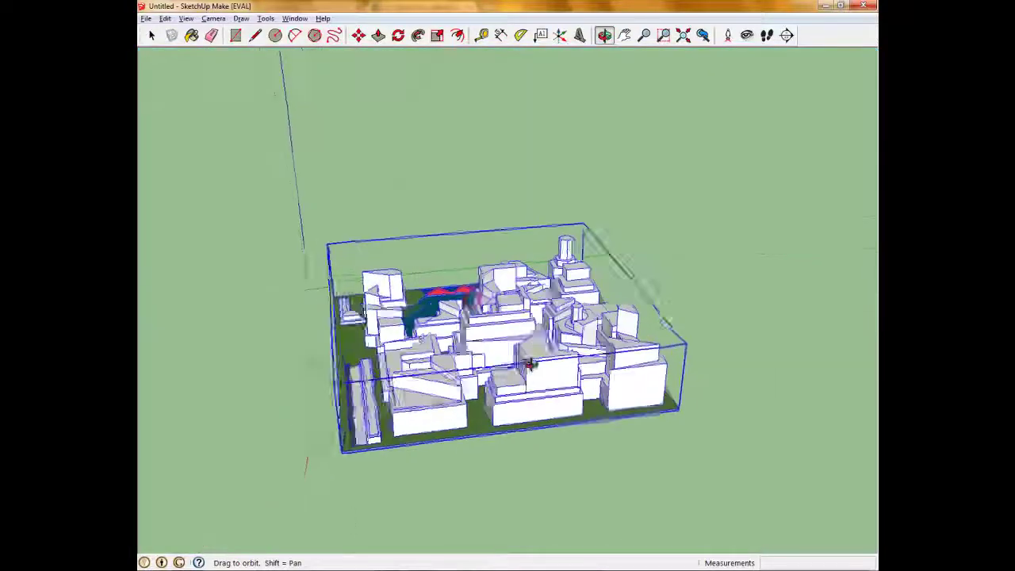
{"action": "scroll", "coordinate": [555, 363], "scroll_direction": "up", "scroll_amount": 3}
{"action": "scroll", "coordinate": [552, 356], "scroll_direction": "up", "scroll_amount": 2}
{"action": "scroll", "coordinate": [534, 324], "scroll_direction": "down", "scroll_amount": 3}
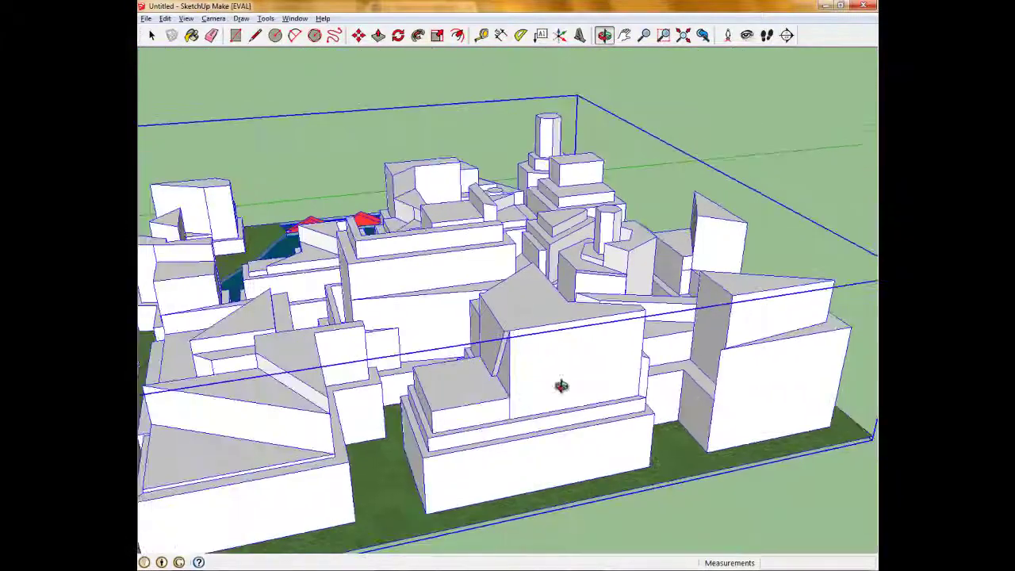
{"action": "mouse_move", "coordinate": [555, 388]}
{"action": "left_mouse_down"}
{"action": "mouse_move", "coordinate": [473, 314]}
{"action": "mouse_move", "coordinate": [571, 358]}
{"action": "mouse_move", "coordinate": [500, 233]}
{"action": "left_mouse_up"}
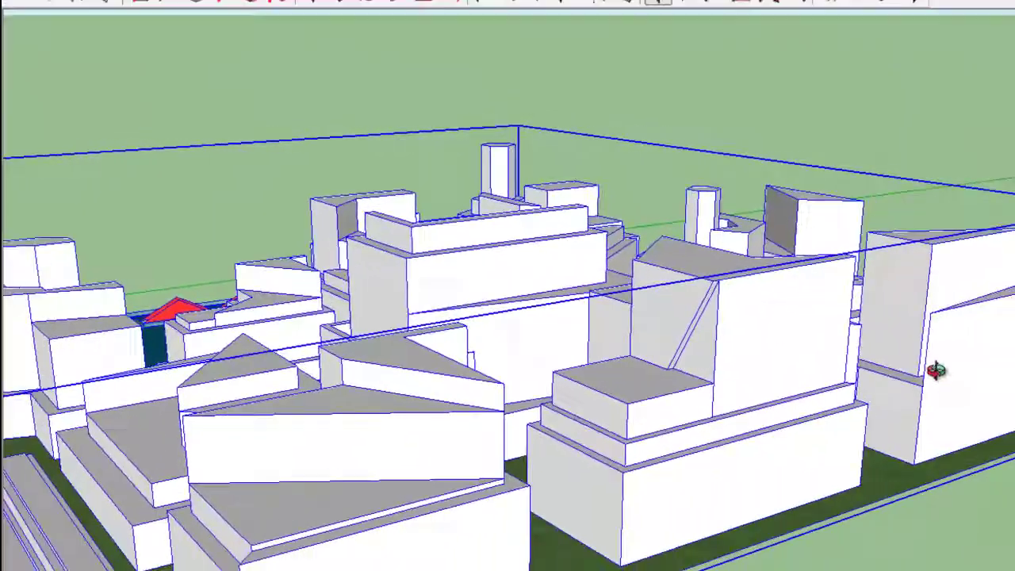
{"action": "scroll", "coordinate": [703, 260], "scroll_direction": "up", "scroll_amount": 2}
{"action": "scroll", "coordinate": [617, 257], "scroll_direction": "up", "scroll_amount": 2}
{"action": "scroll", "coordinate": [616, 256], "scroll_direction": "down", "scroll_amount": 2}
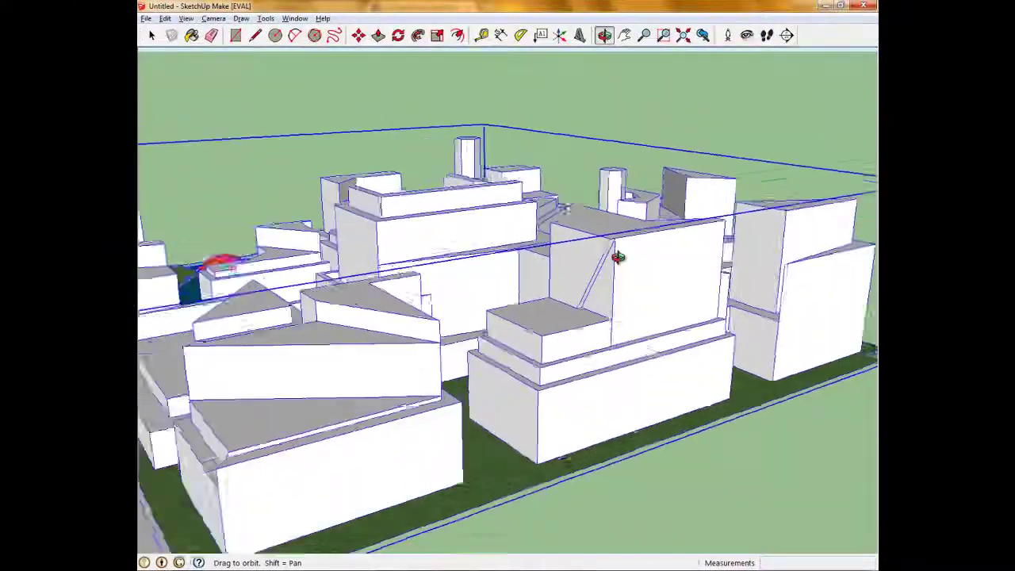
{"action": "scroll", "coordinate": [616, 256], "scroll_direction": "down", "scroll_amount": 2}
{"action": "left_click", "coordinate": [153, 36]}
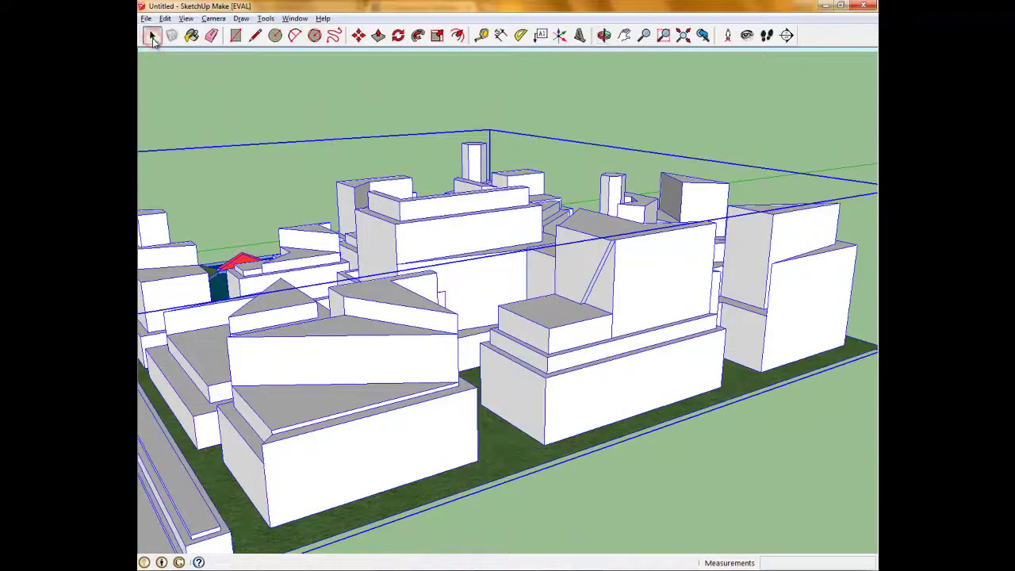
{"action": "double_click", "coordinate": [648, 281]}
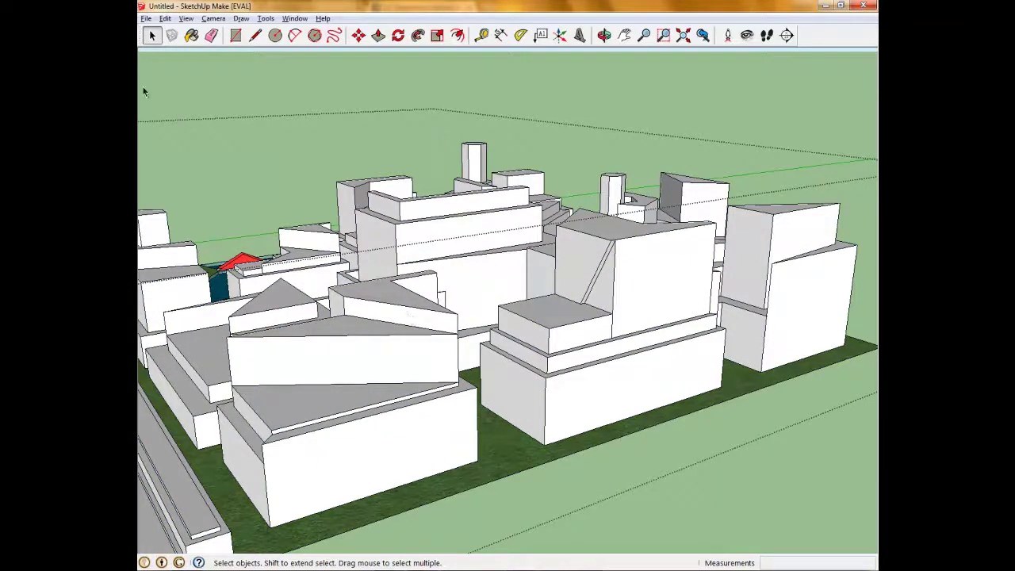
{"action": "left_click", "coordinate": [216, 85]}
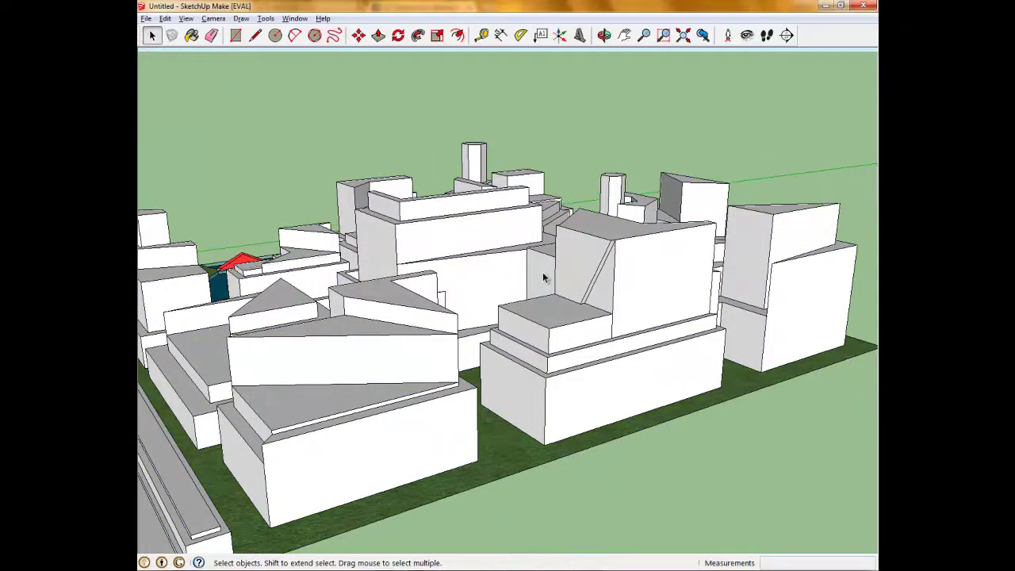
{"action": "scroll", "coordinate": [753, 476], "scroll_direction": "down", "scroll_amount": 5}
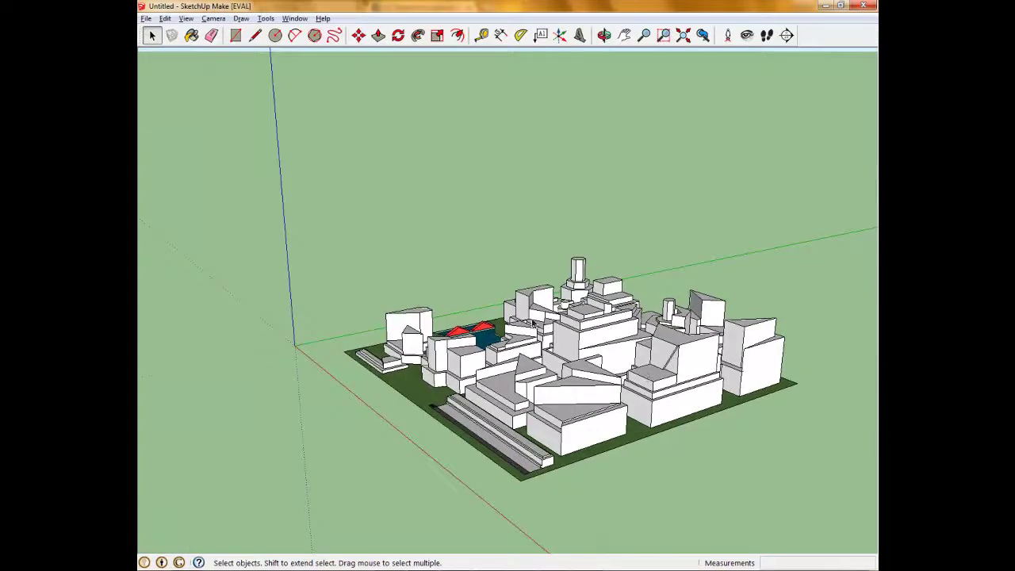
{"action": "left_click", "coordinate": [377, 35]}
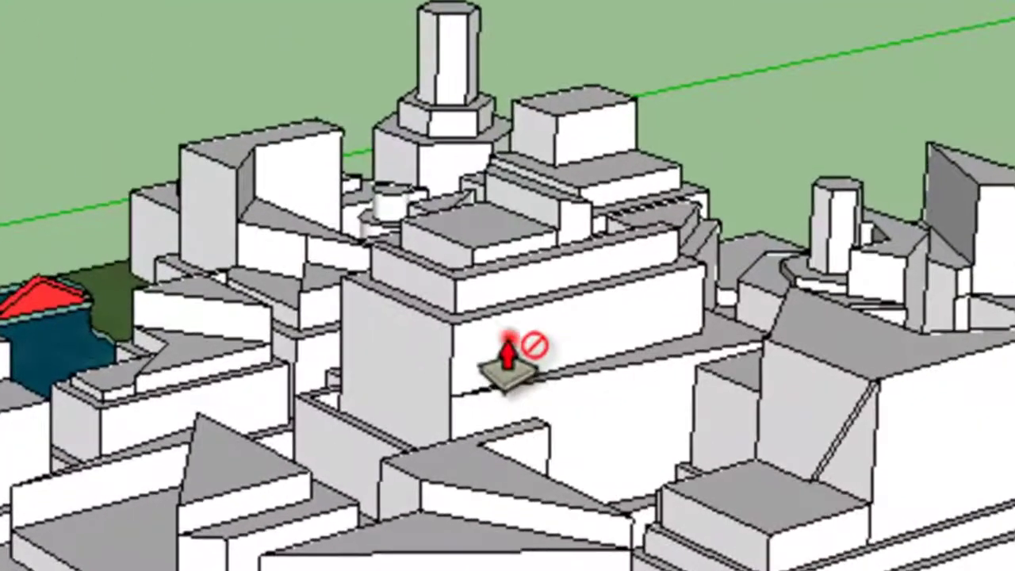
{"action": "left_click", "coordinate": [604, 336]}
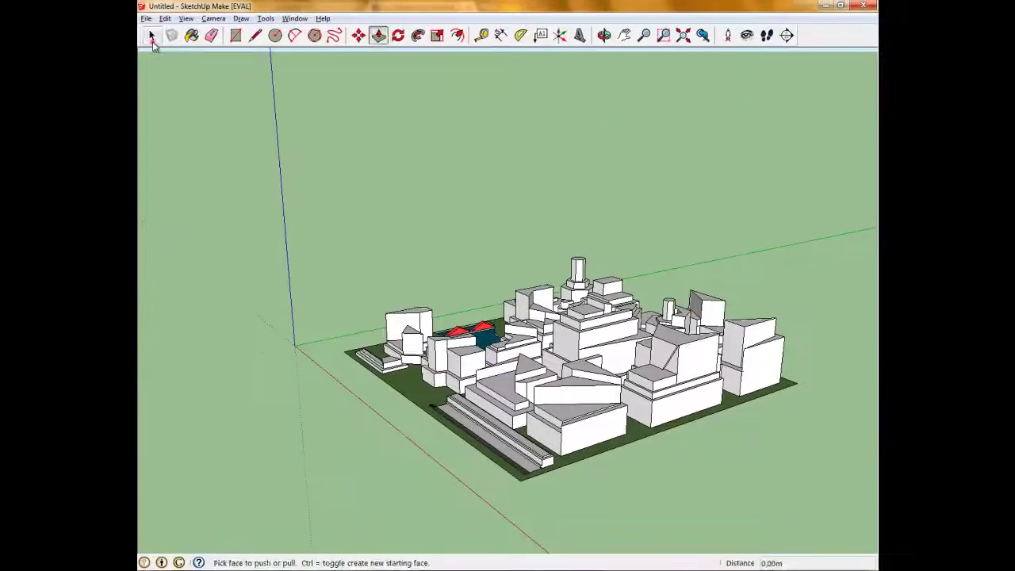
{"action": "left_click", "coordinate": [152, 37]}
{"action": "left_click", "coordinate": [657, 371]}
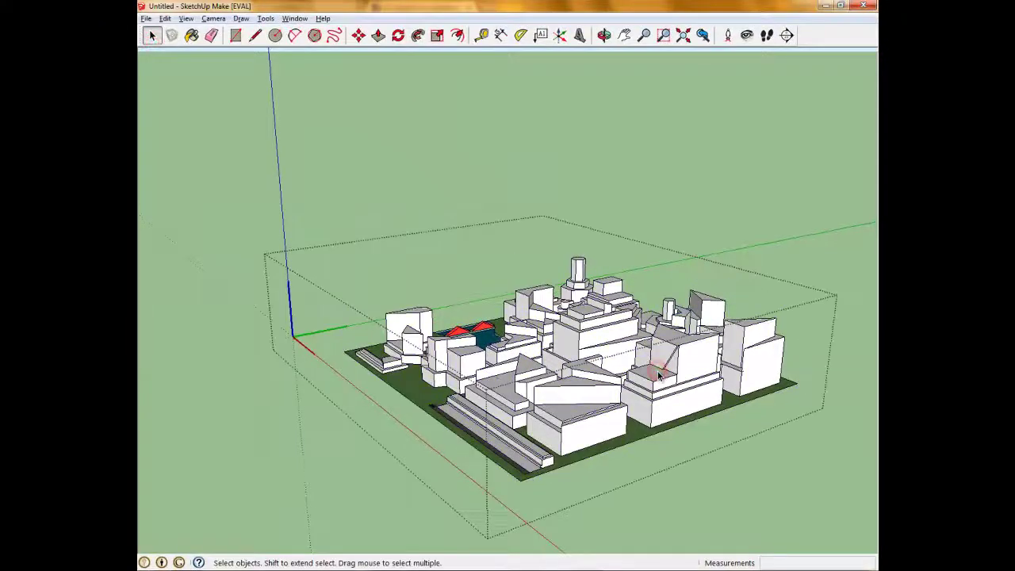
{"action": "scroll", "coordinate": [738, 352], "scroll_direction": "up", "scroll_amount": 2}
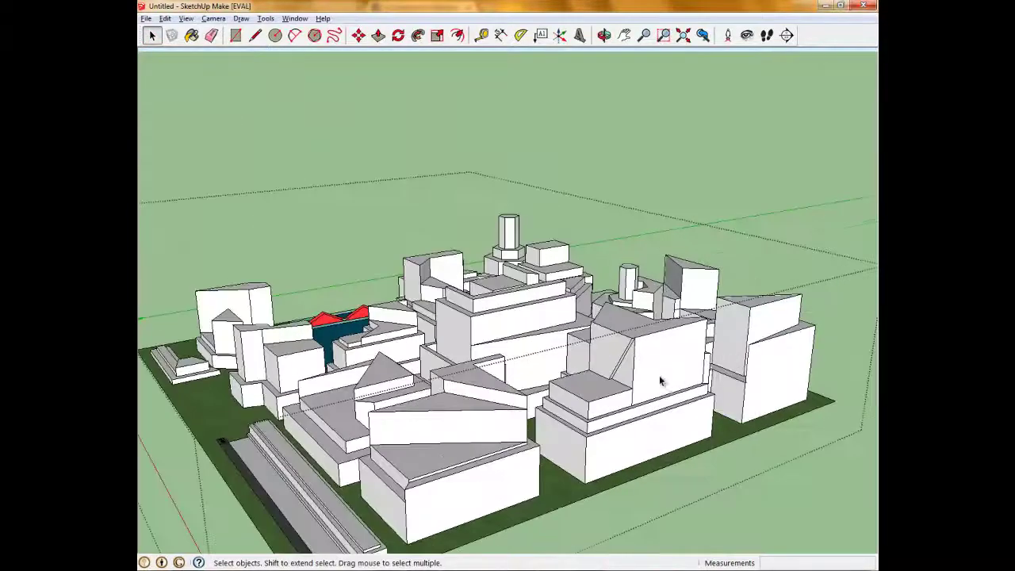
{"action": "scroll", "coordinate": [658, 376], "scroll_direction": "up", "scroll_amount": 2}
{"action": "scroll", "coordinate": [609, 373], "scroll_direction": "up", "scroll_amount": 2}
{"action": "scroll", "coordinate": [612, 316], "scroll_direction": "up", "scroll_amount": 2}
{"action": "scroll", "coordinate": [613, 317], "scroll_direction": "down", "scroll_amount": 2}
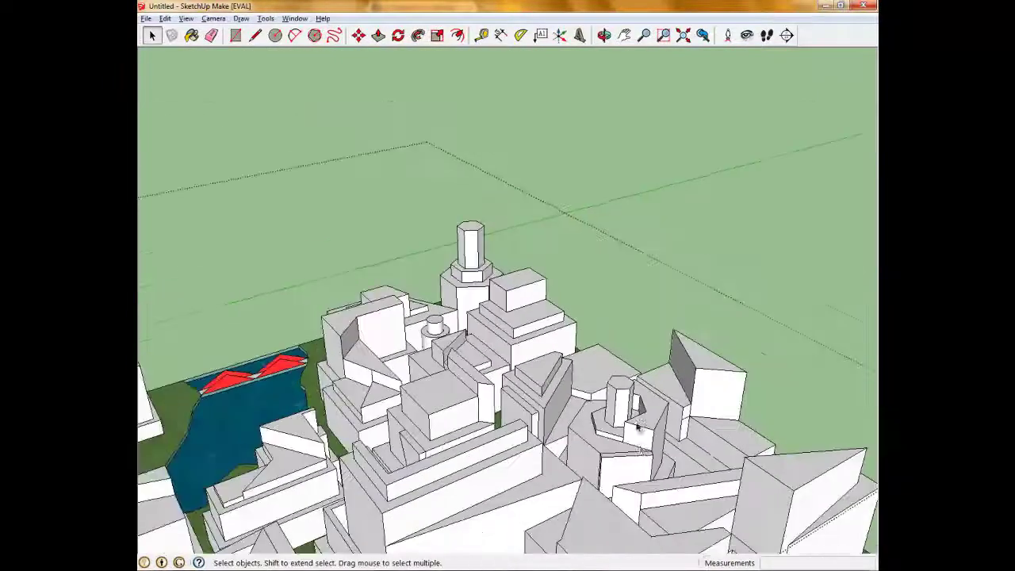
{"action": "scroll", "coordinate": [634, 436], "scroll_direction": "down", "scroll_amount": 1}
{"action": "scroll", "coordinate": [650, 492], "scroll_direction": "down", "scroll_amount": 1}
{"action": "scroll", "coordinate": [665, 518], "scroll_direction": "up", "scroll_amount": 1}
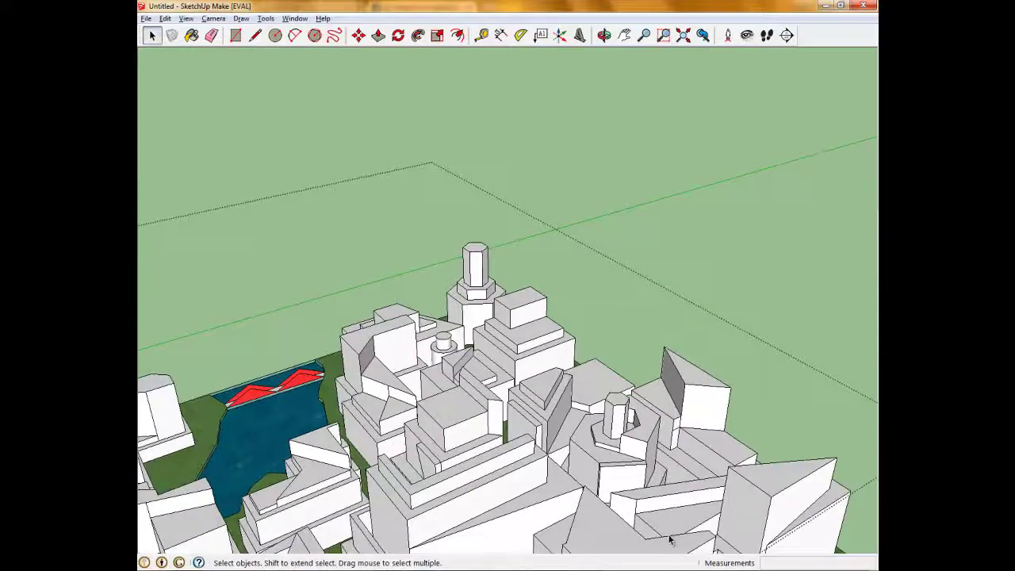
{"action": "scroll", "coordinate": [680, 238], "scroll_direction": "down", "scroll_amount": 3}
{"action": "scroll", "coordinate": [680, 234], "scroll_direction": "down", "scroll_amount": 1}
{"action": "scroll", "coordinate": [674, 254], "scroll_direction": "up", "scroll_amount": 3}
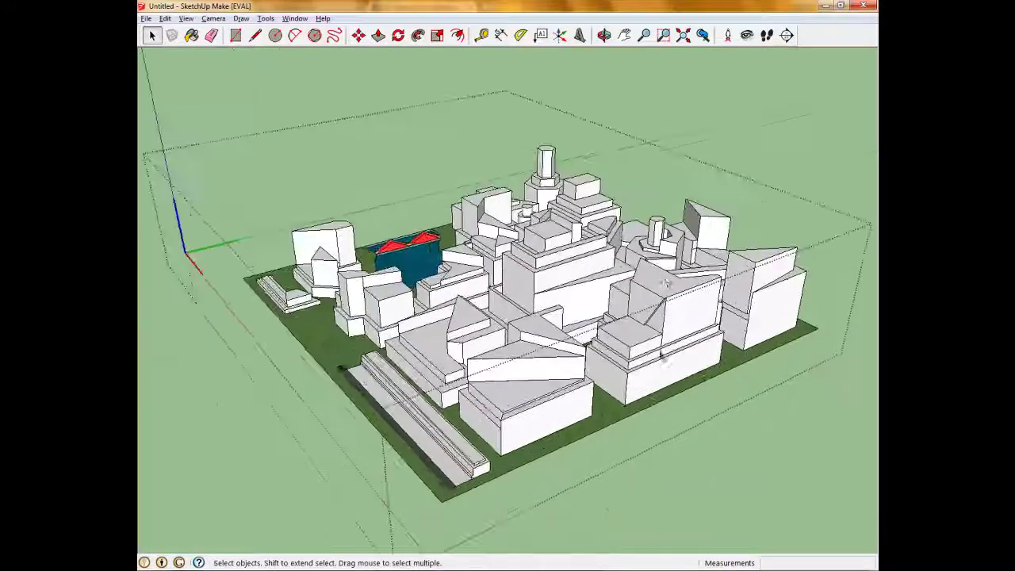
{"action": "scroll", "coordinate": [669, 270], "scroll_direction": "up", "scroll_amount": 2}
{"action": "scroll", "coordinate": [668, 270], "scroll_direction": "up", "scroll_amount": 2}
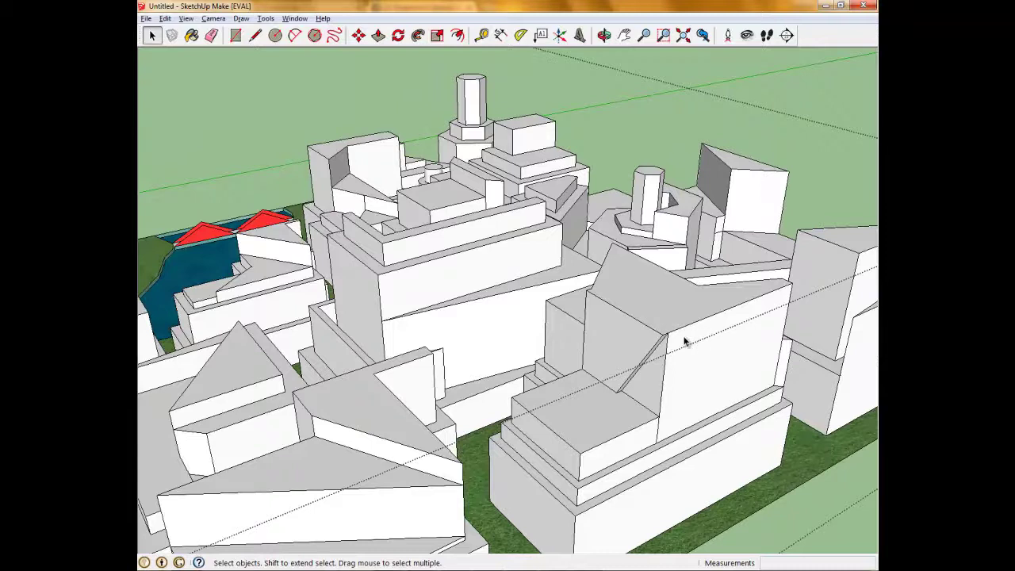
Erase the sloped roof edge, the edge above the dark face, and the front vertical edge
{"action": "left_click", "coordinate": [214, 37]}
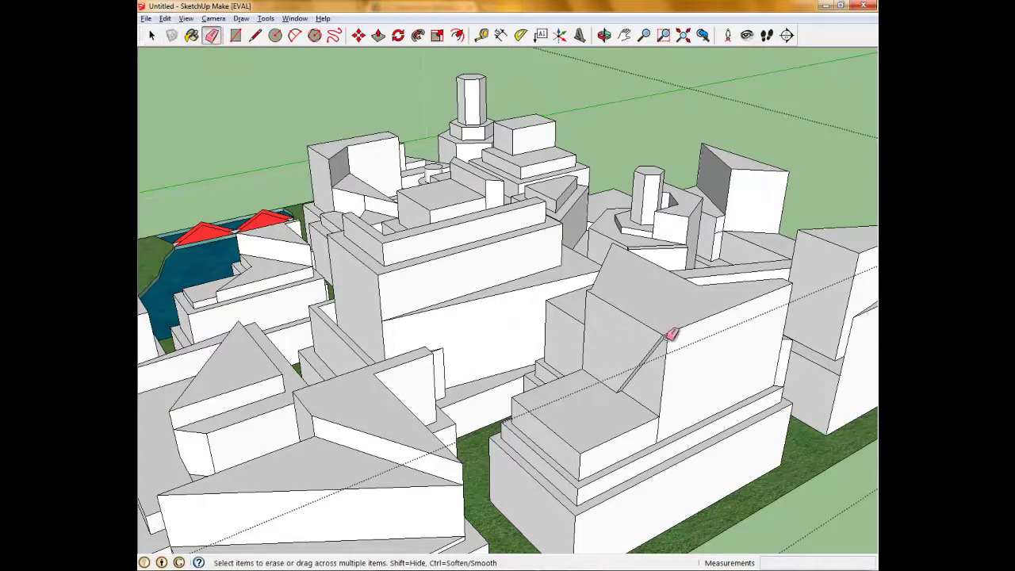
{"action": "left_click_drag", "start_coordinate": [671, 334], "coordinate": [665, 332]}
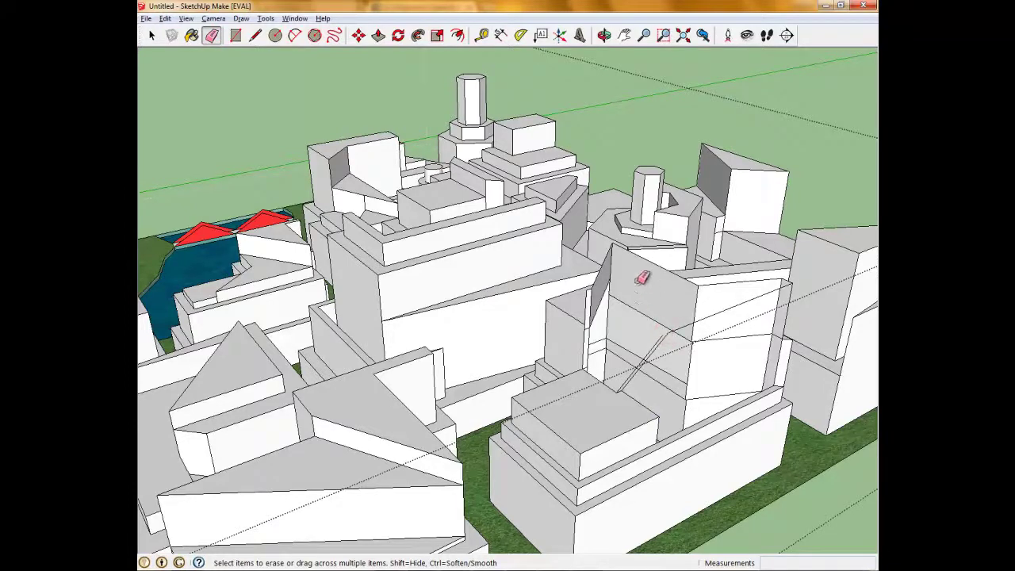
{"action": "left_click", "coordinate": [615, 244]}
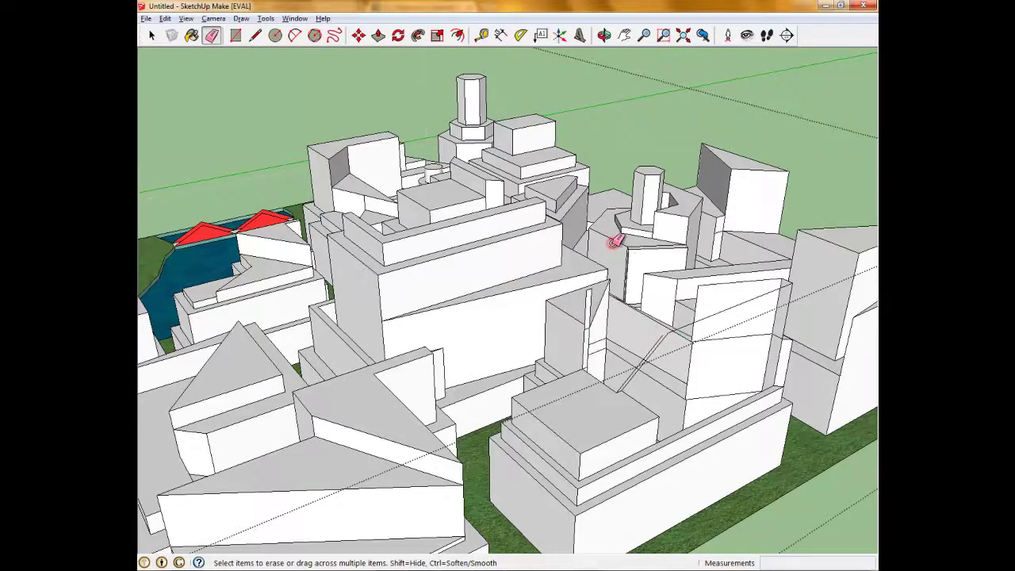
{"action": "left_click", "coordinate": [703, 283]}
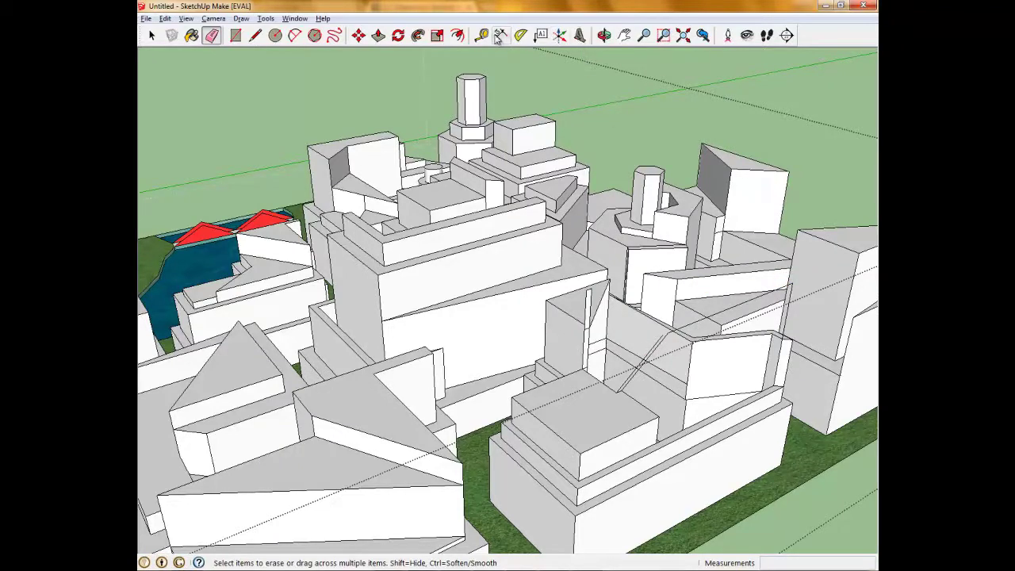
From another side, erase the building's vertical, wall, diagonal and top edges
{"action": "left_click", "coordinate": [603, 34]}
{"action": "mouse_move", "coordinate": [675, 288]}
{"action": "left_mouse_down"}
{"action": "mouse_move", "coordinate": [671, 301]}
{"action": "mouse_move", "coordinate": [542, 249]}
{"action": "mouse_move", "coordinate": [593, 274]}
{"action": "mouse_move", "coordinate": [456, 266]}
{"action": "left_mouse_up"}
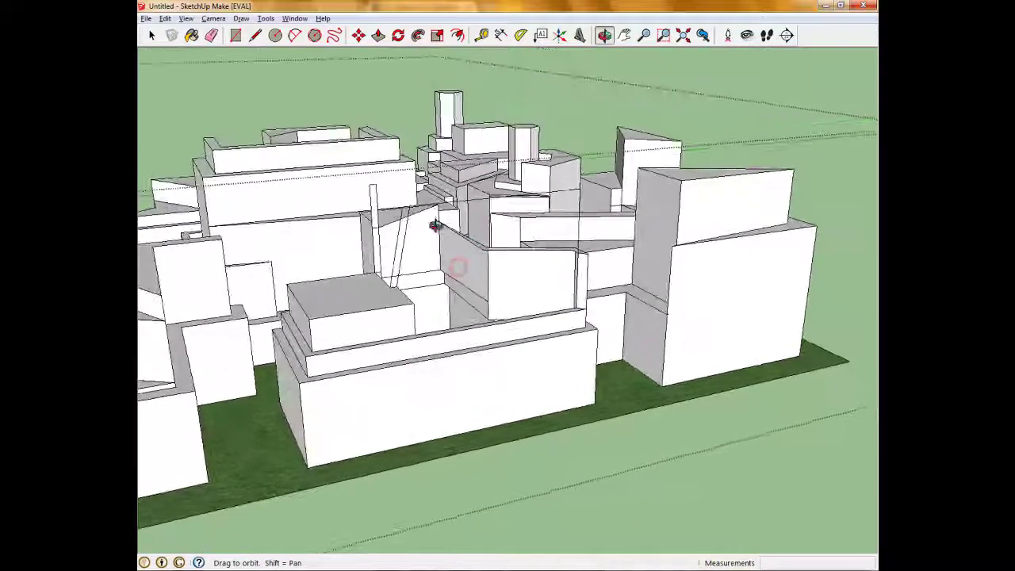
{"action": "left_click", "coordinate": [211, 36]}
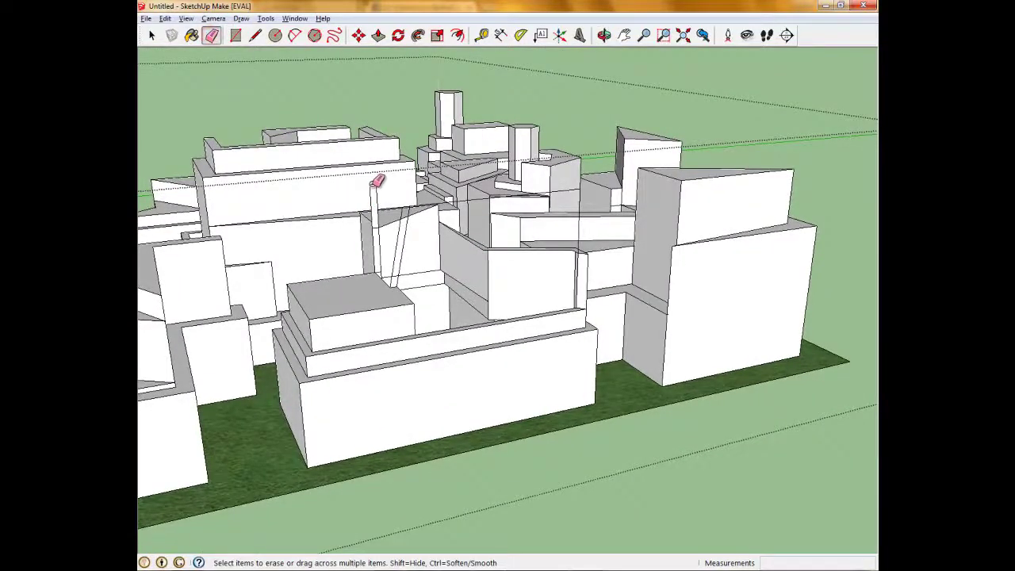
{"action": "left_click", "coordinate": [374, 185]}
{"action": "left_click_drag", "start_coordinate": [371, 192], "coordinate": [402, 228]}
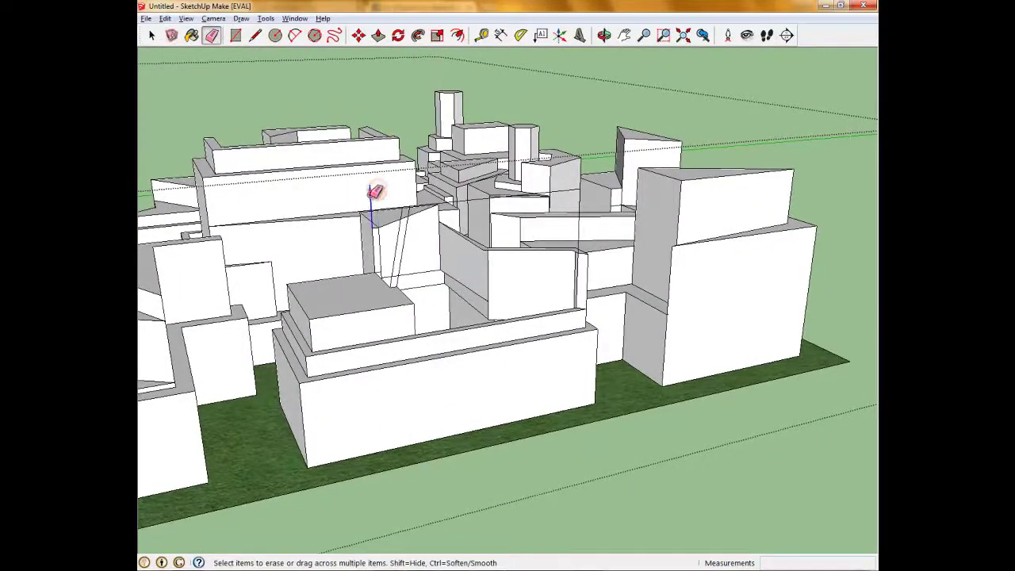
{"action": "left_click", "coordinate": [410, 227]}
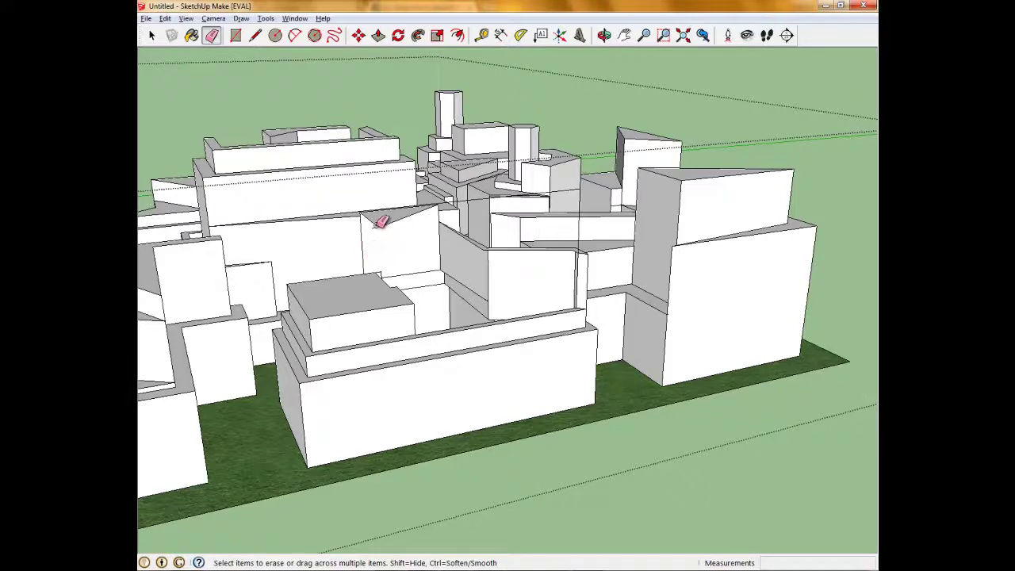
{"action": "left_click", "coordinate": [376, 230]}
Orbit around the angled building and erase its triangular roof edges and vertical wall edge
{"action": "left_click", "coordinate": [604, 34]}
{"action": "mouse_move", "coordinate": [358, 229]}
{"action": "left_mouse_down"}
{"action": "mouse_move", "coordinate": [312, 206]}
{"action": "mouse_move", "coordinate": [328, 233]}
{"action": "mouse_move", "coordinate": [271, 148]}
{"action": "mouse_move", "coordinate": [399, 262]}
{"action": "left_mouse_up"}
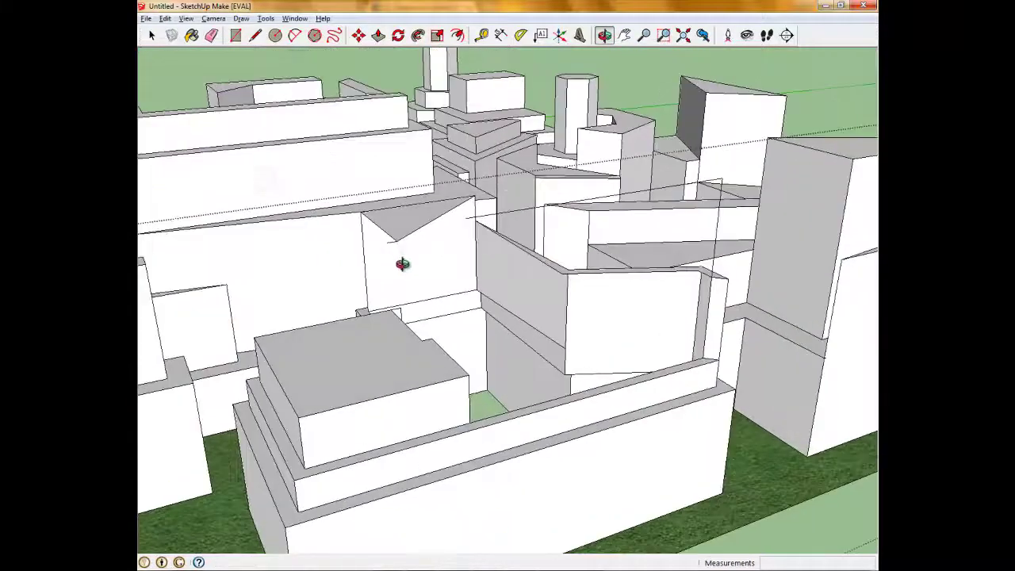
{"action": "scroll", "coordinate": [392, 213], "scroll_direction": "up", "scroll_amount": 3}
{"action": "left_click", "coordinate": [211, 36]}
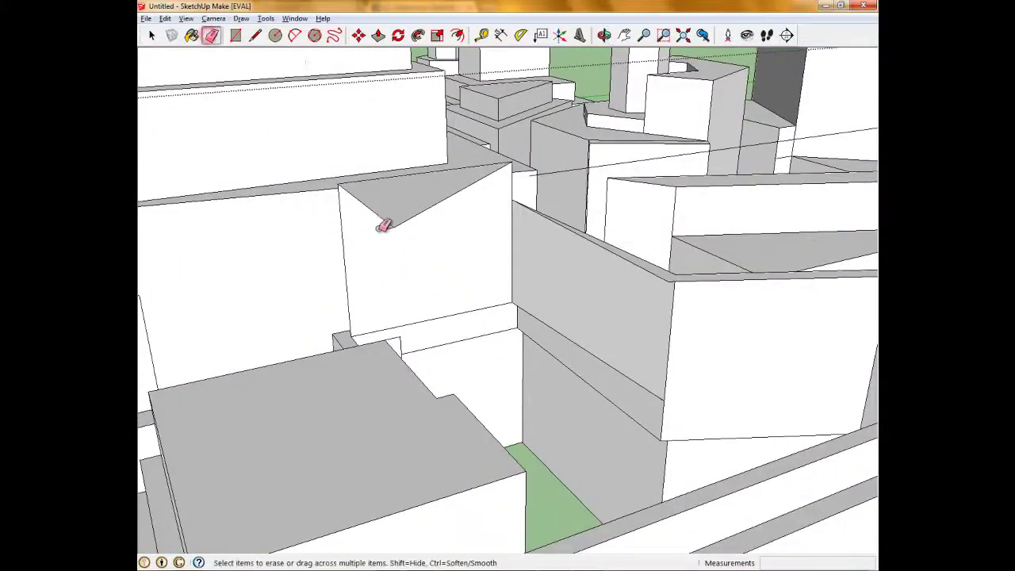
{"action": "left_click", "coordinate": [392, 226]}
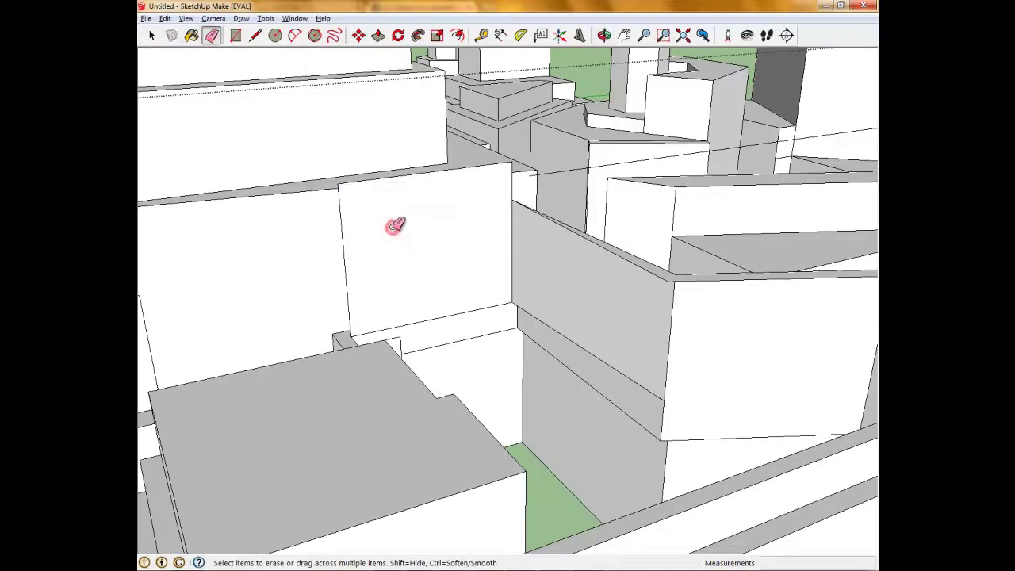
{"action": "left_click", "coordinate": [340, 182]}
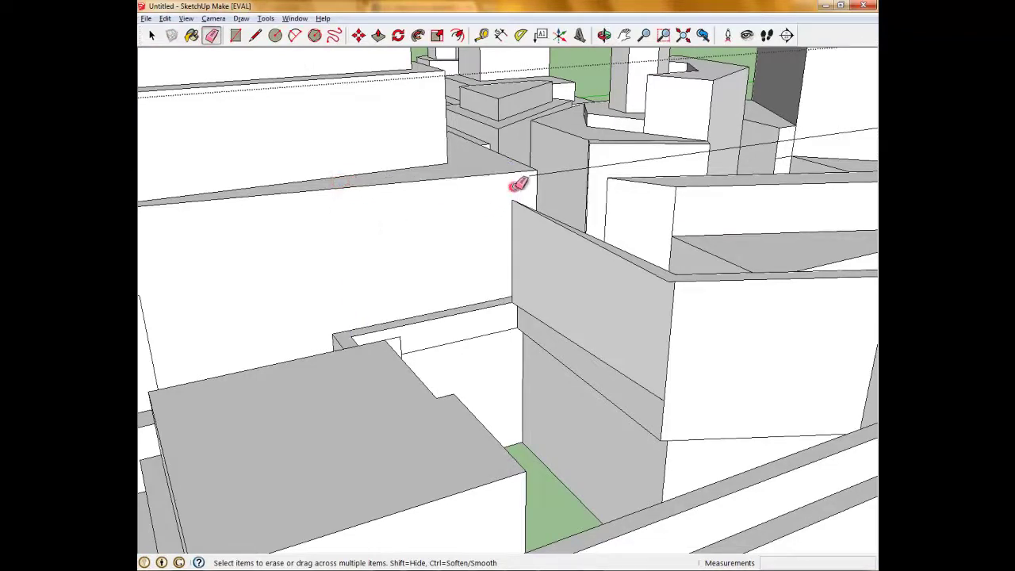
{"action": "scroll", "coordinate": [517, 361], "scroll_direction": "down", "scroll_amount": 4}
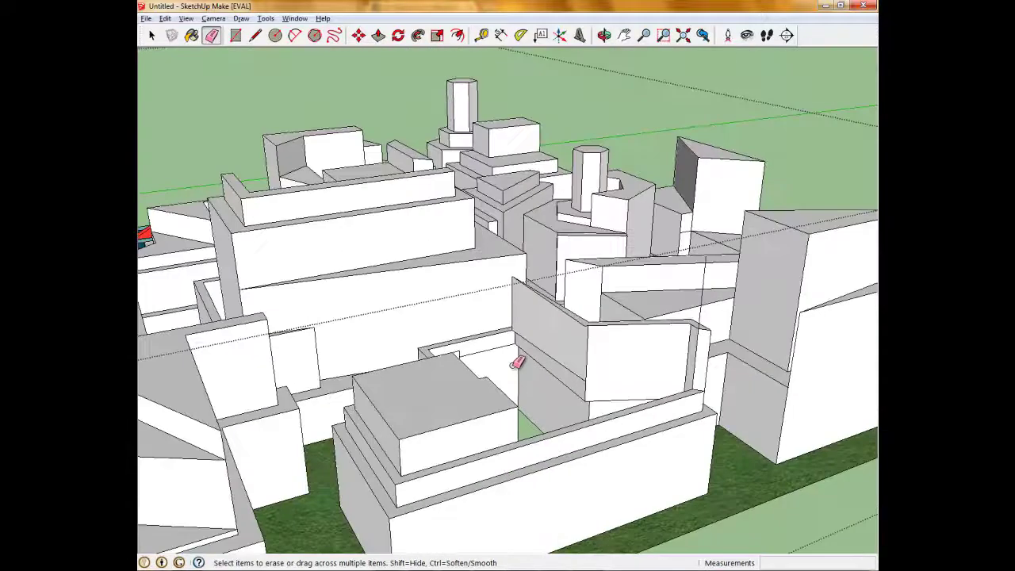
{"action": "scroll", "coordinate": [517, 361], "scroll_direction": "down", "scroll_amount": 2}
{"action": "scroll", "coordinate": [519, 365], "scroll_direction": "up", "scroll_amount": 6}
{"action": "scroll", "coordinate": [491, 310], "scroll_direction": "down", "scroll_amount": 5}
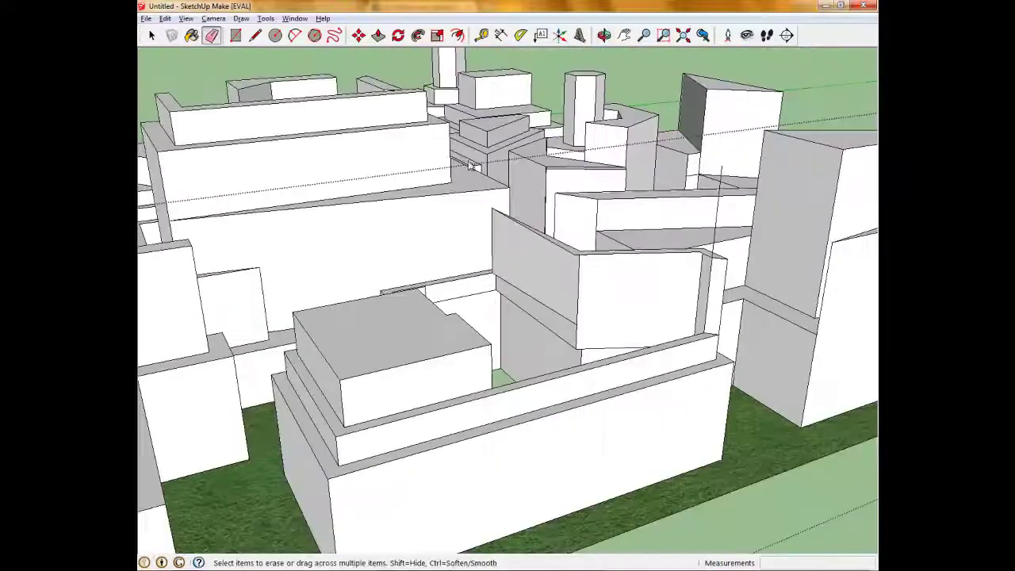
{"action": "left_click", "coordinate": [605, 35]}
{"action": "mouse_move", "coordinate": [476, 385]}
{"action": "left_mouse_down"}
{"action": "mouse_move", "coordinate": [516, 317]}
{"action": "mouse_move", "coordinate": [527, 229]}
{"action": "mouse_move", "coordinate": [639, 317]}
{"action": "mouse_move", "coordinate": [578, 376]}
{"action": "mouse_move", "coordinate": [536, 272]}
{"action": "mouse_move", "coordinate": [517, 538]}
{"action": "left_mouse_up"}
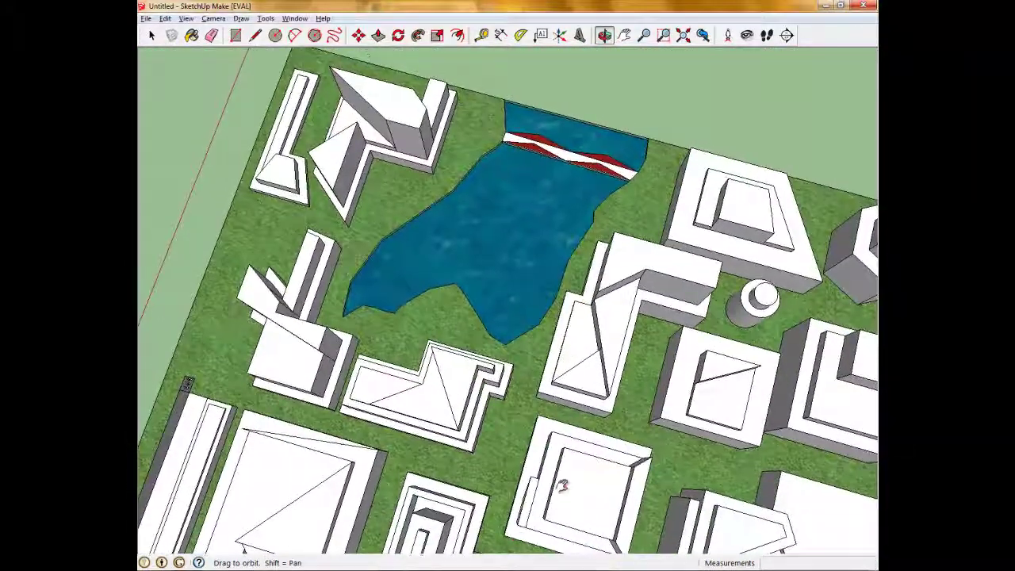
{"action": "mouse_move", "coordinate": [557, 485]}
{"action": "left_mouse_down"}
{"action": "mouse_move", "coordinate": [535, 404]}
{"action": "mouse_move", "coordinate": [460, 310]}
{"action": "mouse_move", "coordinate": [532, 345]}
{"action": "left_mouse_up"}
{"action": "scroll", "coordinate": [487, 383], "scroll_direction": "up", "scroll_amount": 3}
{"action": "scroll", "coordinate": [486, 384], "scroll_direction": "up", "scroll_amount": 2}
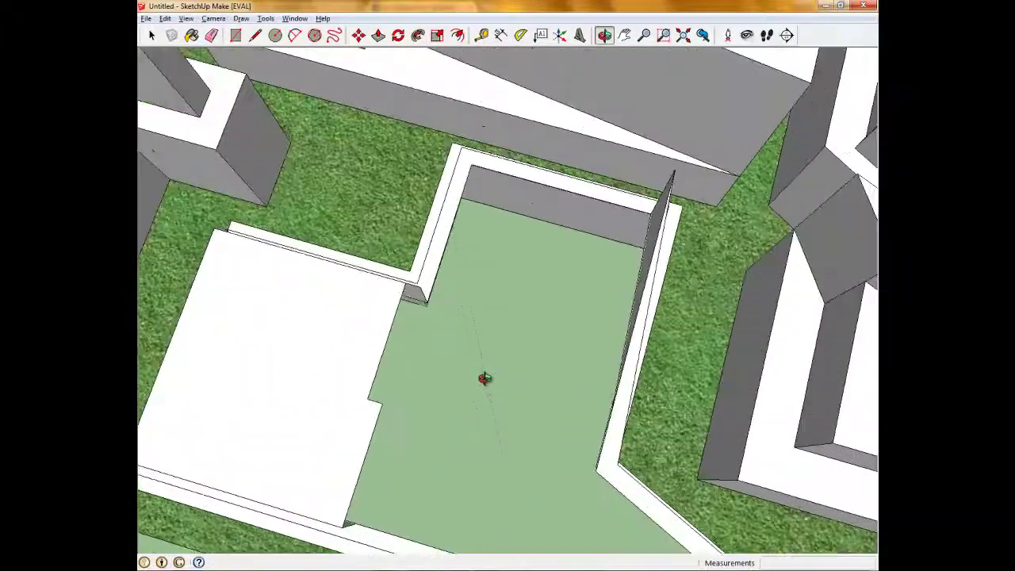
{"action": "scroll", "coordinate": [482, 380], "scroll_direction": "up", "scroll_amount": 2}
{"action": "scroll", "coordinate": [442, 366], "scroll_direction": "down", "scroll_amount": 4}
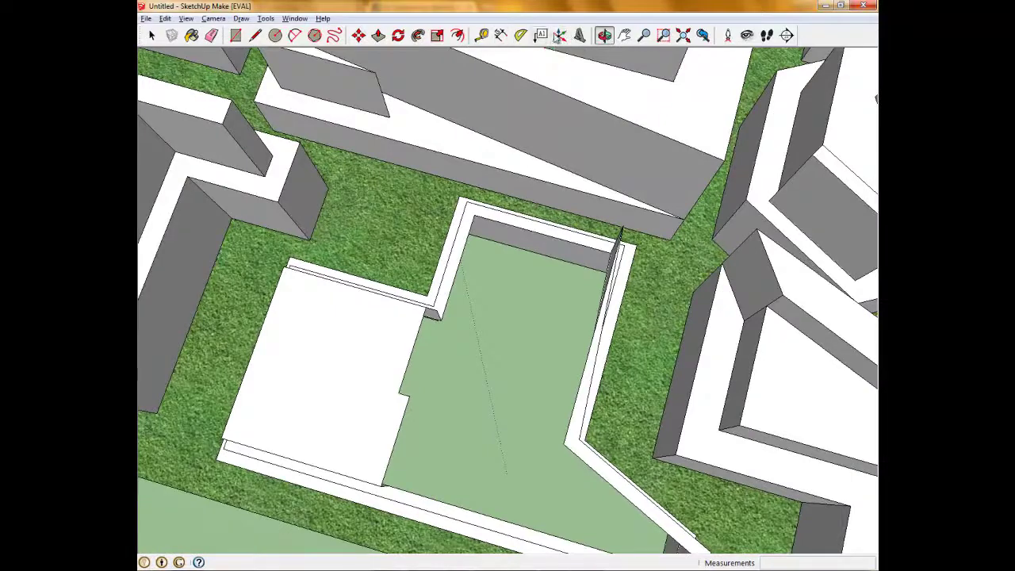
{"action": "scroll", "coordinate": [523, 341], "scroll_direction": "up", "scroll_amount": 4}
{"action": "scroll", "coordinate": [648, 309], "scroll_direction": "down", "scroll_amount": 4}
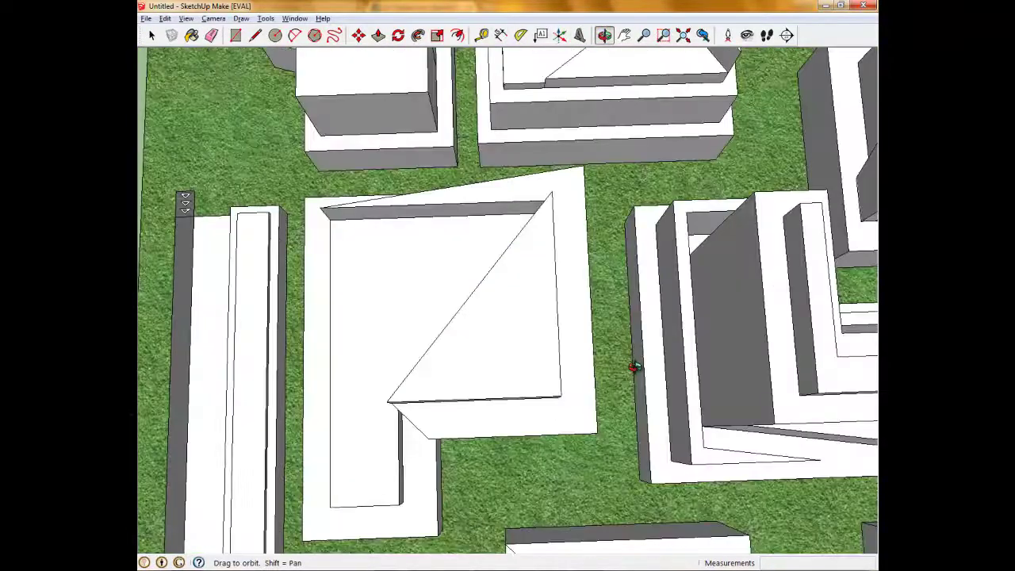
{"action": "mouse_move", "coordinate": [635, 367]}
{"action": "left_mouse_down"}
{"action": "mouse_move", "coordinate": [653, 342]}
{"action": "mouse_move", "coordinate": [671, 274]}
{"action": "left_mouse_up"}
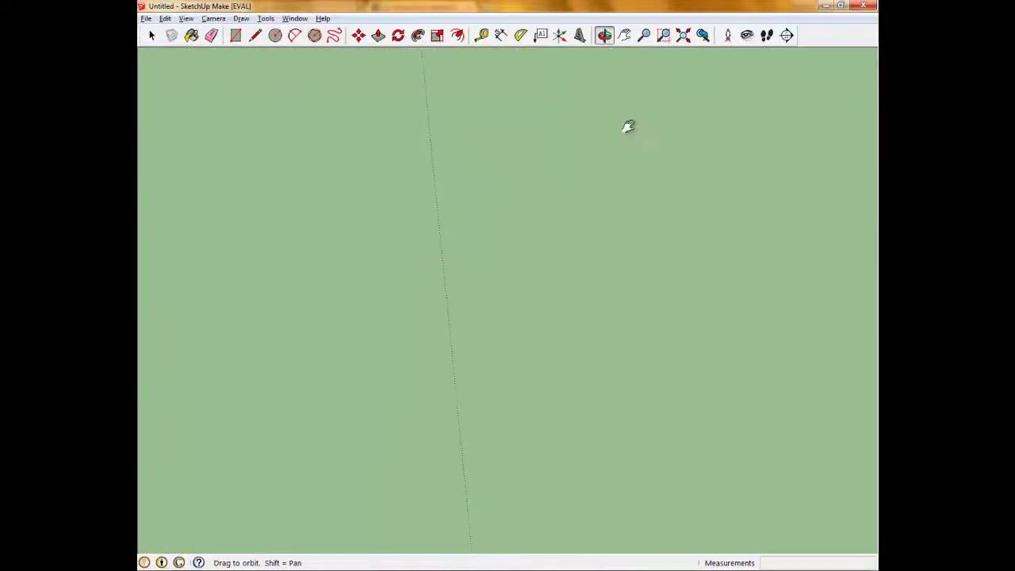
{"action": "mouse_move", "coordinate": [600, 109]}
{"action": "left_mouse_down"}
{"action": "mouse_move", "coordinate": [562, 175]}
{"action": "mouse_move", "coordinate": [489, 462]}
{"action": "mouse_move", "coordinate": [453, 388]}
{"action": "mouse_move", "coordinate": [452, 313]}
{"action": "mouse_move", "coordinate": [582, 233]}
{"action": "left_mouse_up"}
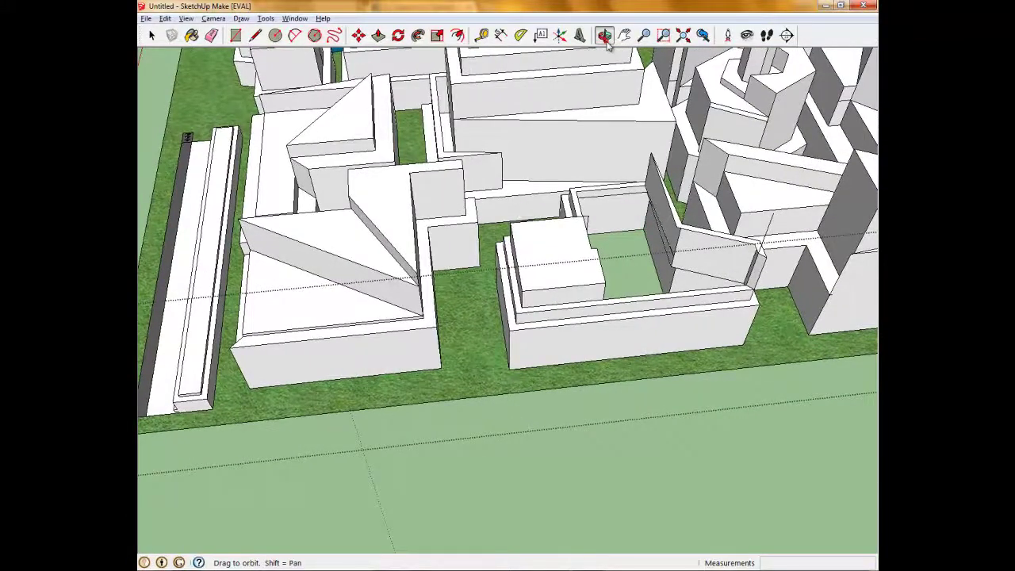
{"action": "scroll", "coordinate": [551, 233], "scroll_direction": "up", "scroll_amount": 2}
{"action": "mouse_move", "coordinate": [550, 233]}
{"action": "left_mouse_down"}
{"action": "mouse_move", "coordinate": [530, 186]}
{"action": "mouse_move", "coordinate": [582, 143]}
{"action": "left_mouse_up"}
{"action": "scroll", "coordinate": [584, 144], "scroll_direction": "up", "scroll_amount": 4}
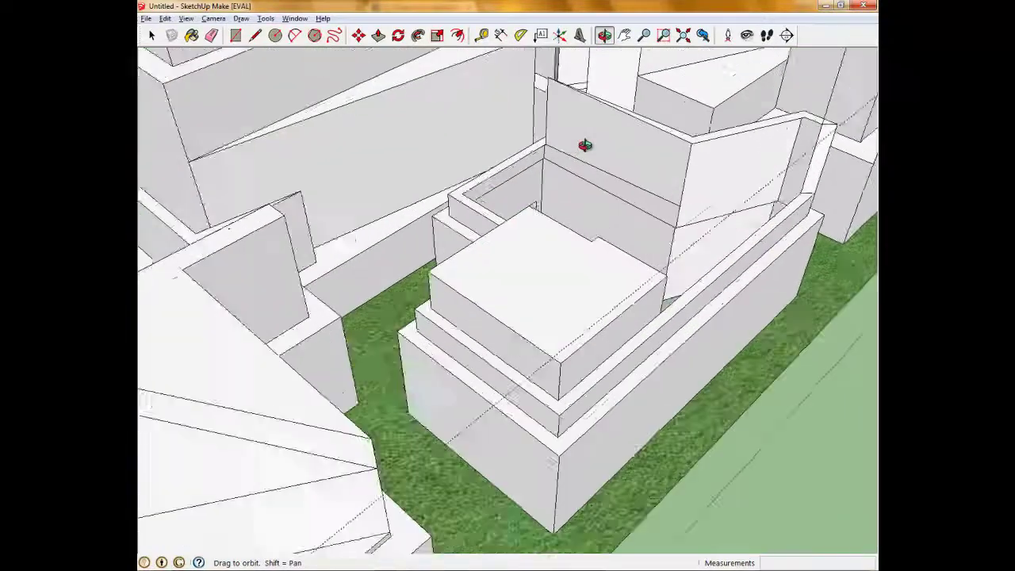
{"action": "scroll", "coordinate": [584, 145], "scroll_direction": "down", "scroll_amount": 3}
{"action": "scroll", "coordinate": [571, 123], "scroll_direction": "down", "scroll_amount": 1}
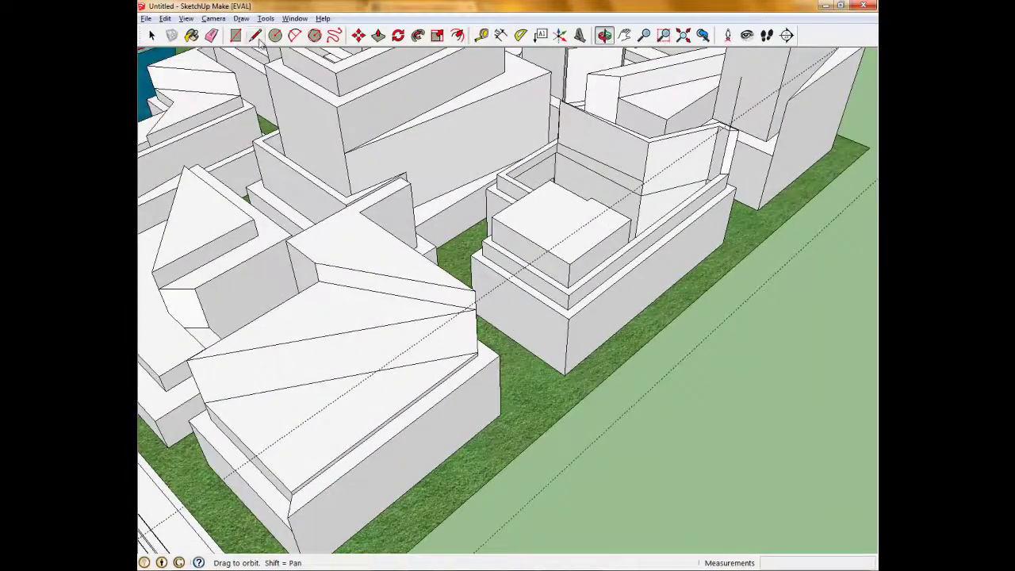
Erase the courtyard's tall wall edge, its face, and a leftover vertical edge
{"action": "left_click", "coordinate": [213, 36]}
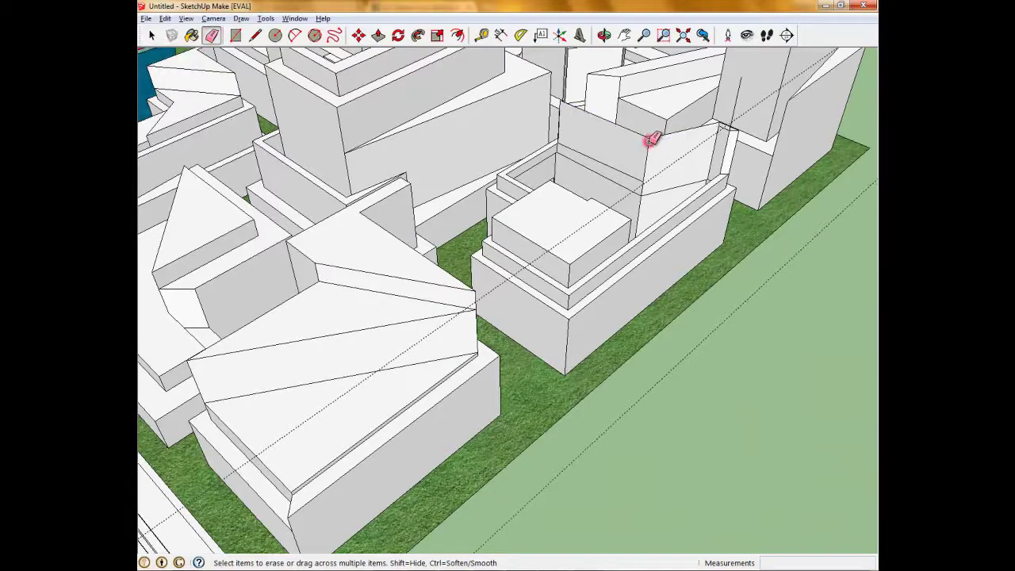
{"action": "left_click", "coordinate": [656, 135]}
{"action": "left_click", "coordinate": [649, 140]}
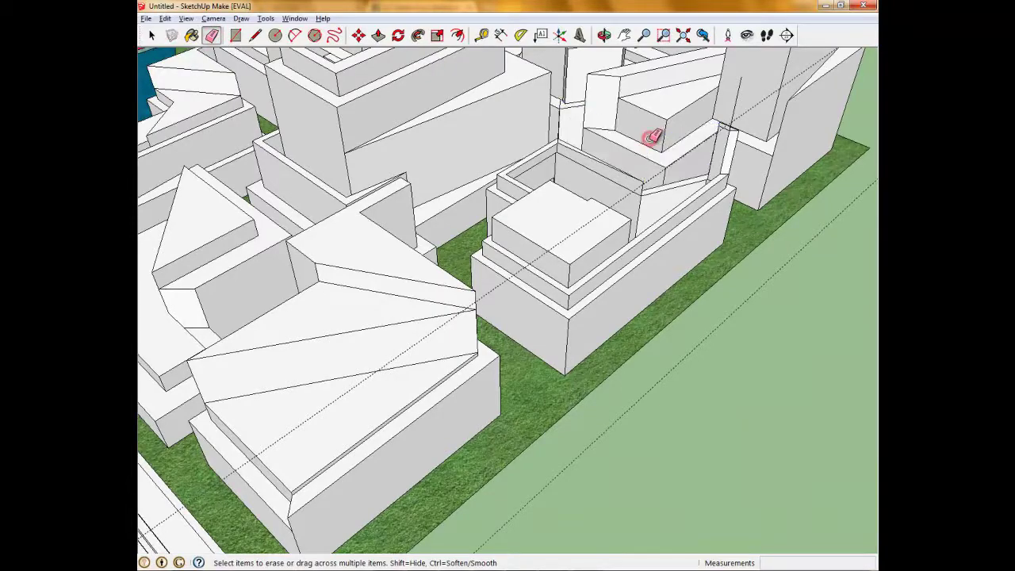
{"action": "left_click", "coordinate": [604, 35]}
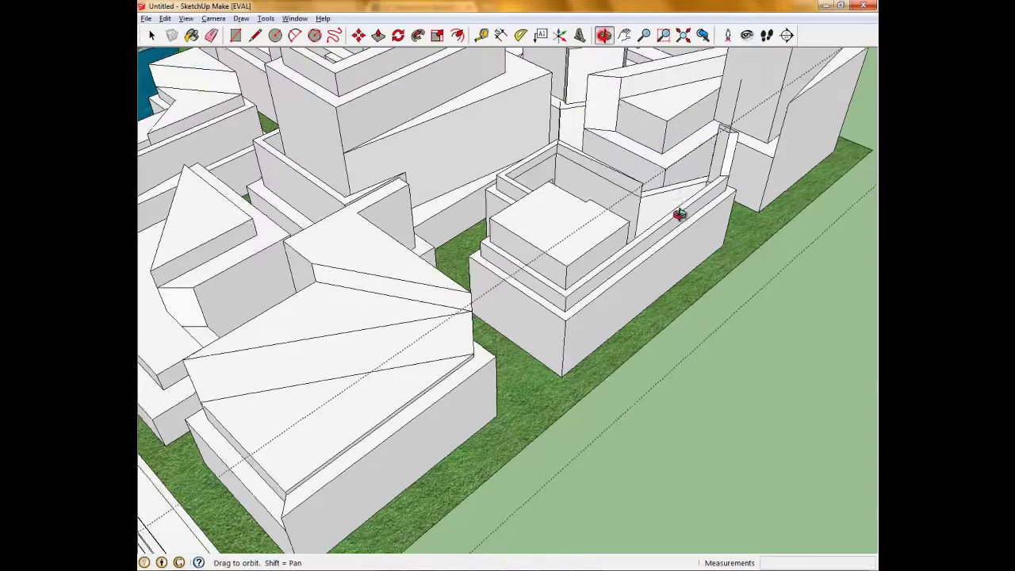
{"action": "mouse_move", "coordinate": [679, 211]}
{"action": "left_mouse_down"}
{"action": "mouse_move", "coordinate": [502, 356]}
{"action": "mouse_move", "coordinate": [356, 267]}
{"action": "mouse_move", "coordinate": [386, 203]}
{"action": "mouse_move", "coordinate": [405, 194]}
{"action": "left_mouse_up"}
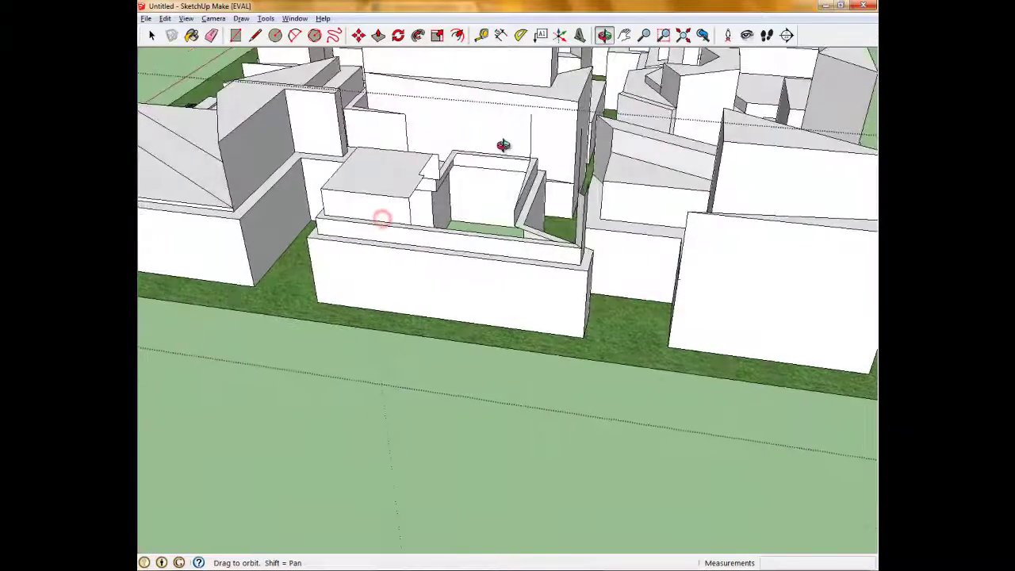
{"action": "left_click", "coordinate": [211, 34]}
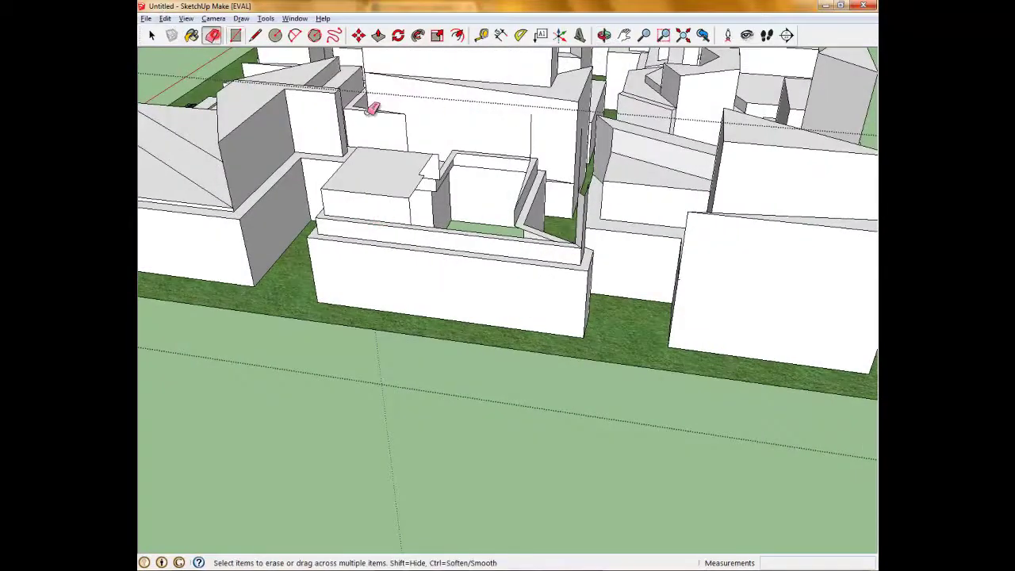
{"action": "left_click", "coordinate": [531, 140]}
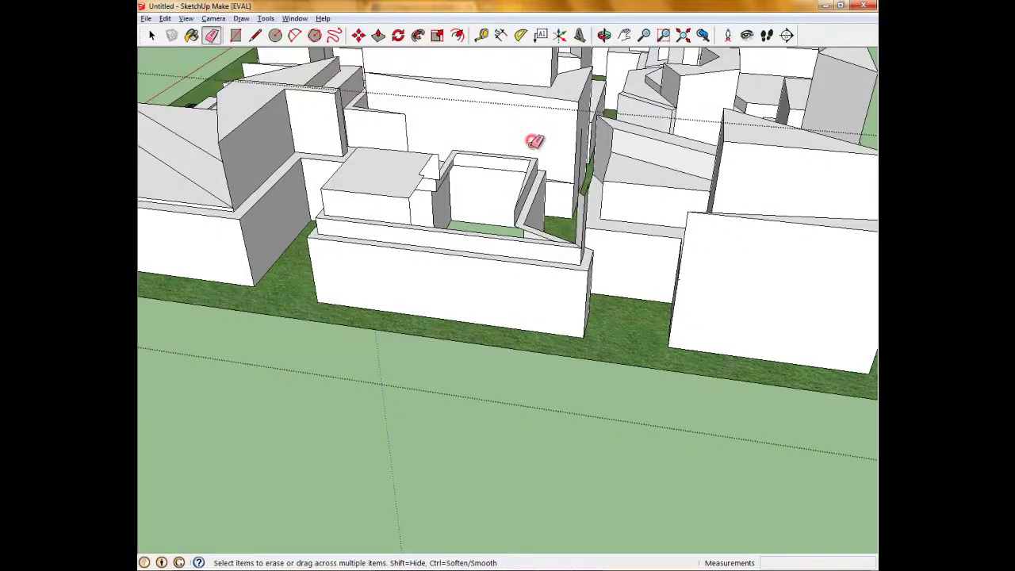
Looking down into the courtyard, erase the corner vertical edge and the wall's top inner edge
{"action": "left_click", "coordinate": [605, 35]}
{"action": "mouse_move", "coordinate": [453, 149]}
{"action": "left_mouse_down"}
{"action": "mouse_move", "coordinate": [555, 188]}
{"action": "mouse_move", "coordinate": [320, 172]}
{"action": "mouse_move", "coordinate": [407, 290]}
{"action": "mouse_move", "coordinate": [422, 279]}
{"action": "left_mouse_up"}
{"action": "scroll", "coordinate": [432, 286], "scroll_direction": "up", "scroll_amount": 2}
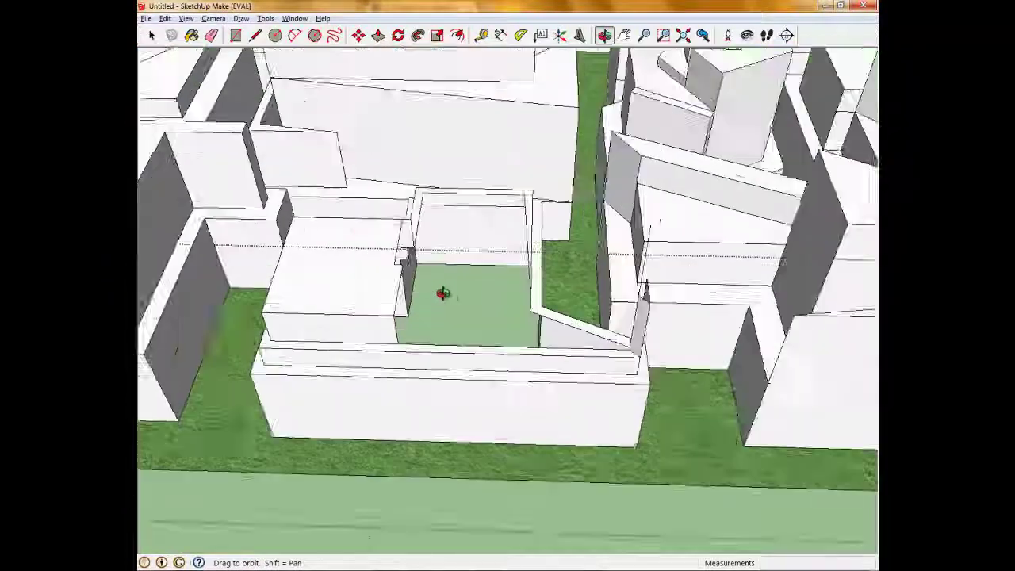
{"action": "scroll", "coordinate": [441, 293], "scroll_direction": "up", "scroll_amount": 2}
{"action": "scroll", "coordinate": [448, 294], "scroll_direction": "up", "scroll_amount": 2}
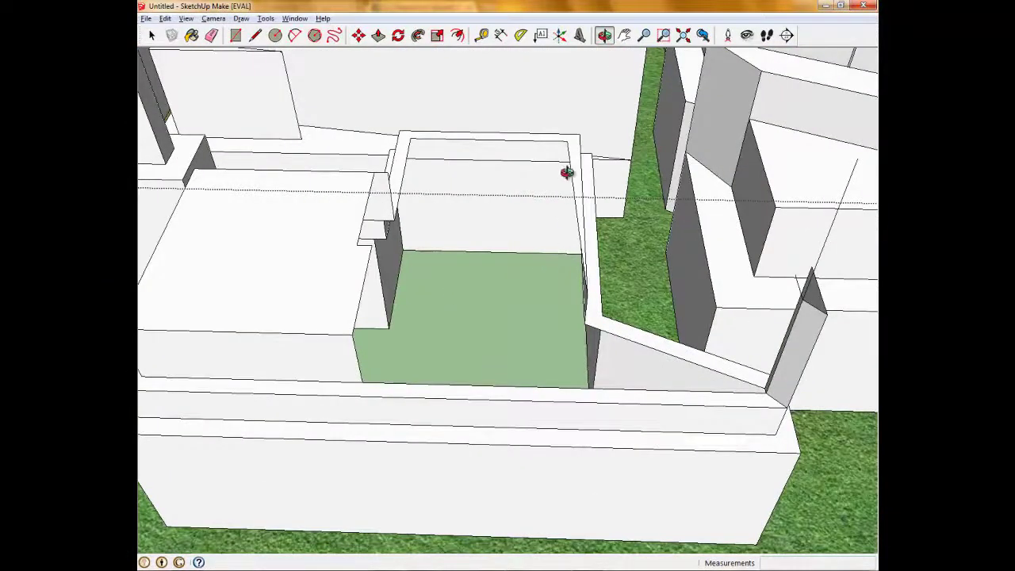
{"action": "left_click", "coordinate": [212, 35]}
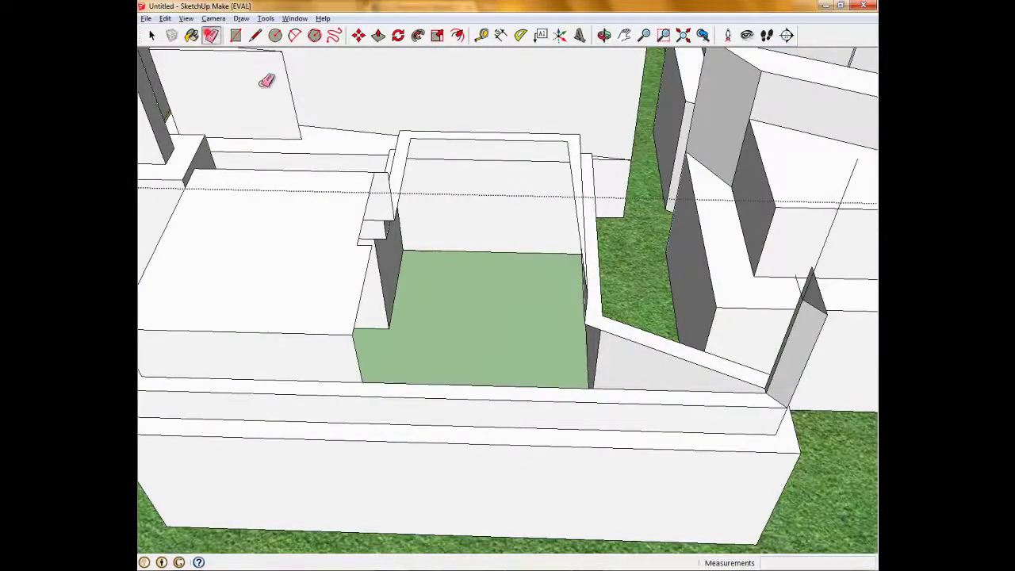
{"action": "left_click", "coordinate": [574, 171]}
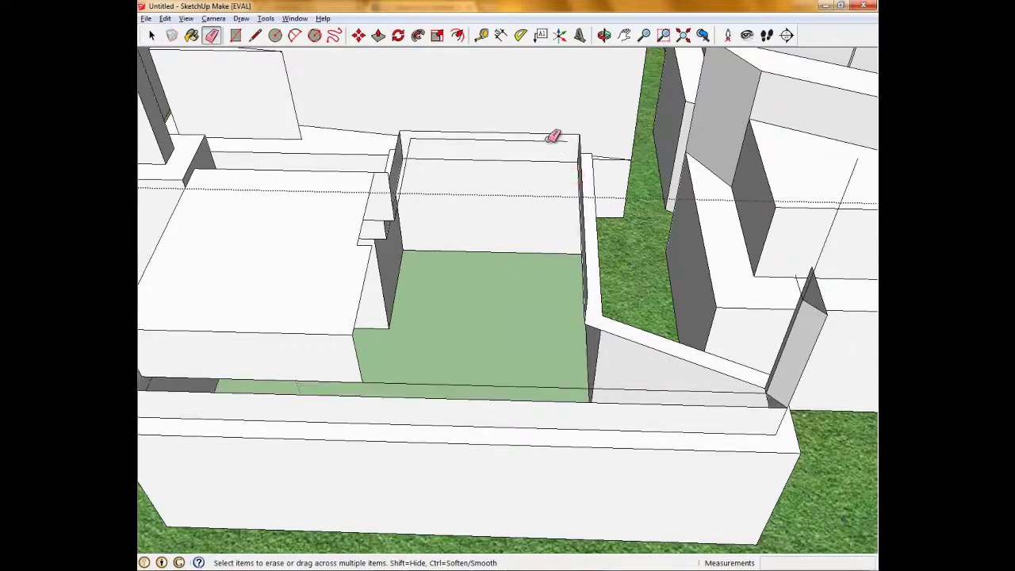
{"action": "mouse_move", "coordinate": [547, 140]}
{"action": "left_mouse_down"}
{"action": "mouse_move", "coordinate": [418, 149]}
{"action": "mouse_move", "coordinate": [410, 163]}
{"action": "left_mouse_up"}
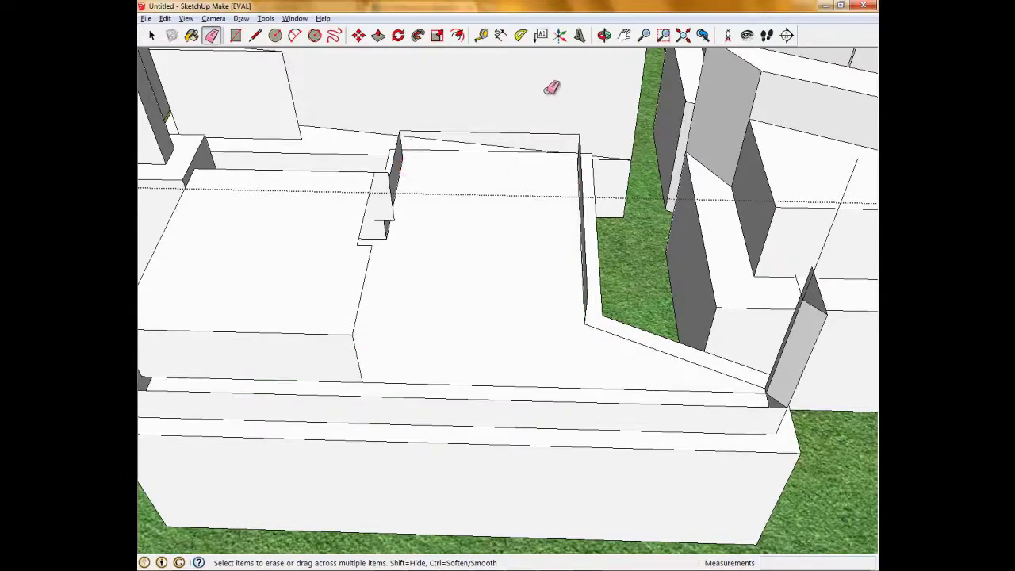
From a lower viewpoint, erase the small box's top edge to open it
{"action": "left_click", "coordinate": [604, 35]}
{"action": "mouse_move", "coordinate": [517, 236]}
{"action": "left_mouse_down"}
{"action": "mouse_move", "coordinate": [432, 273]}
{"action": "mouse_move", "coordinate": [335, 179]}
{"action": "mouse_move", "coordinate": [439, 179]}
{"action": "mouse_move", "coordinate": [481, 236]}
{"action": "mouse_move", "coordinate": [424, 199]}
{"action": "left_mouse_up"}
{"action": "left_click_drag", "start_coordinate": [415, 127], "coordinate": [442, 179]}
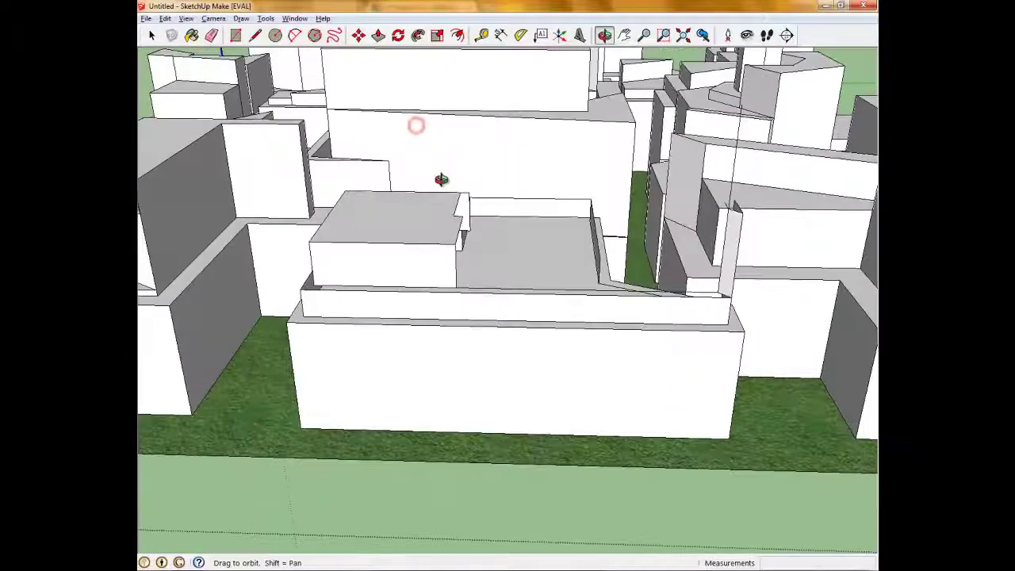
{"action": "left_click", "coordinate": [212, 35]}
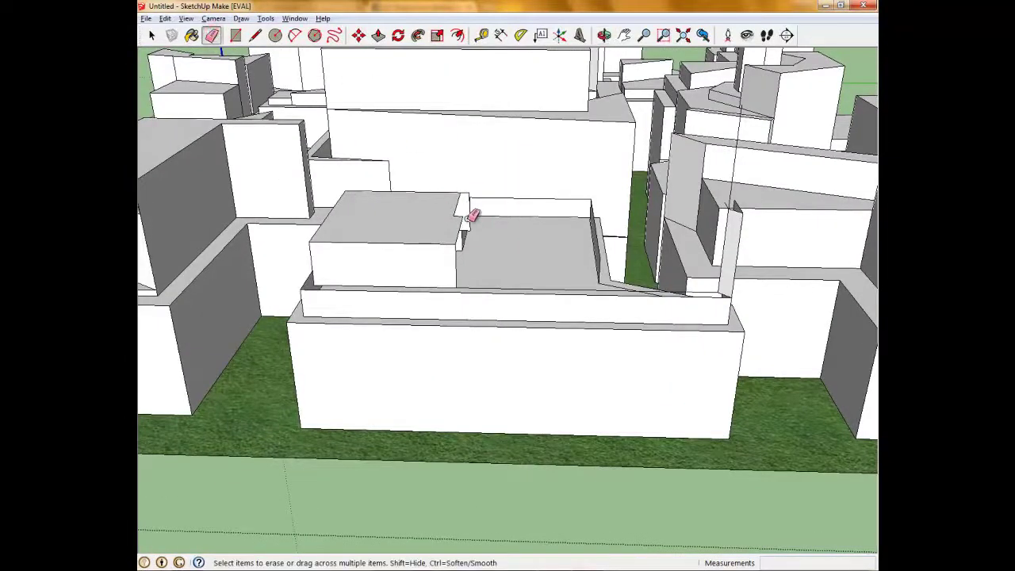
{"action": "left_click", "coordinate": [462, 214]}
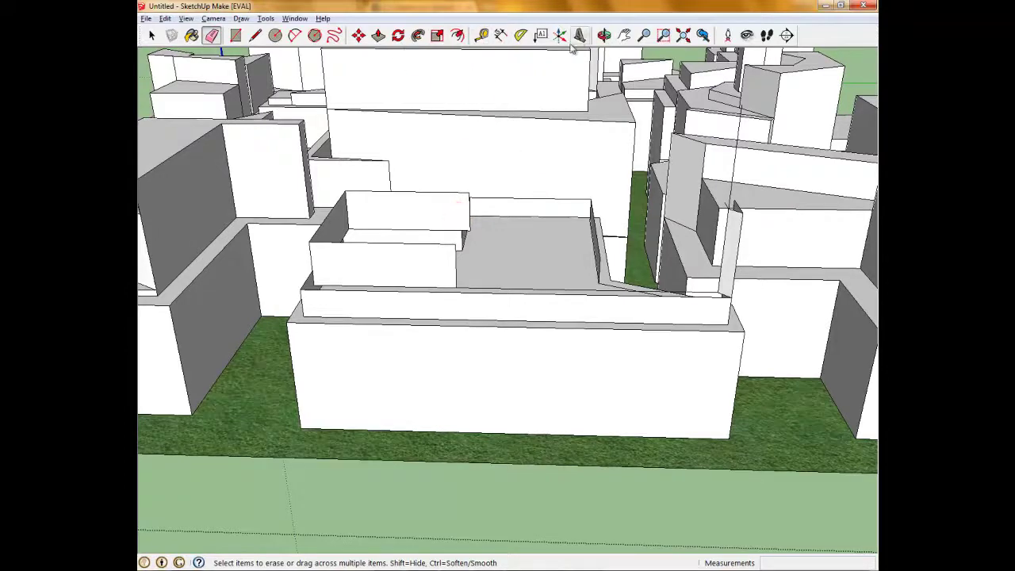
{"action": "left_click", "coordinate": [603, 35]}
{"action": "left_click_drag", "start_coordinate": [539, 118], "coordinate": [559, 97]}
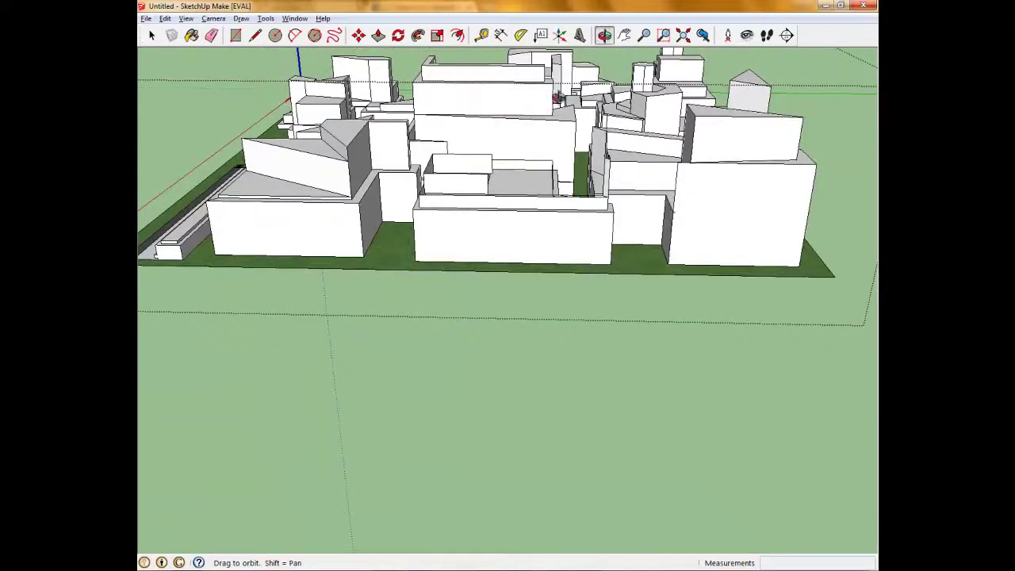
{"action": "scroll", "coordinate": [496, 149], "scroll_direction": "up", "scroll_amount": 3}
{"action": "scroll", "coordinate": [501, 157], "scroll_direction": "up", "scroll_amount": 3}
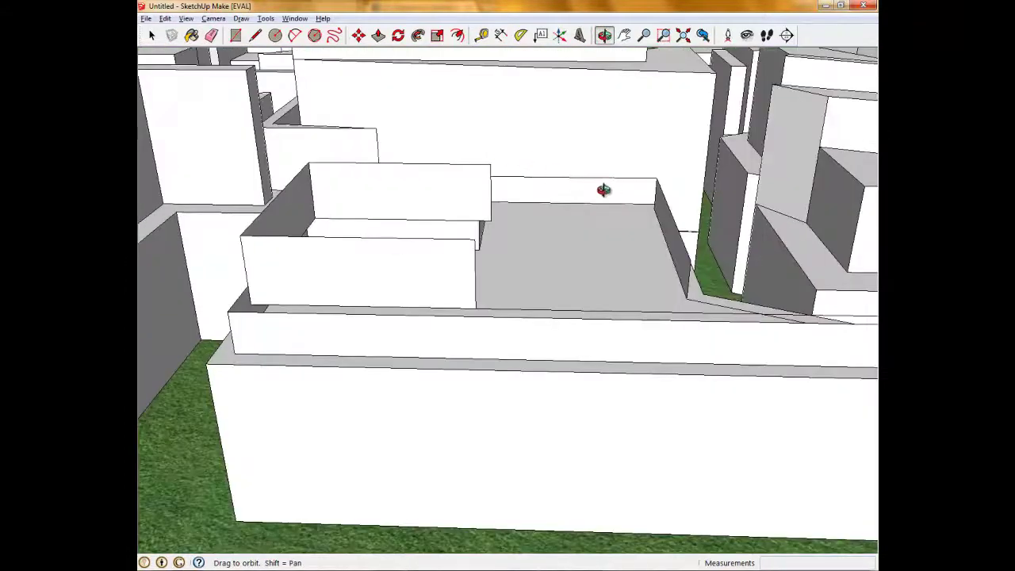
{"action": "mouse_move", "coordinate": [604, 189]}
{"action": "left_mouse_down"}
{"action": "mouse_move", "coordinate": [526, 290]}
{"action": "mouse_move", "coordinate": [481, 314]}
{"action": "mouse_move", "coordinate": [310, 222]}
{"action": "mouse_move", "coordinate": [542, 288]}
{"action": "mouse_move", "coordinate": [471, 262]}
{"action": "mouse_move", "coordinate": [437, 182]}
{"action": "mouse_move", "coordinate": [568, 173]}
{"action": "mouse_move", "coordinate": [505, 249]}
{"action": "mouse_move", "coordinate": [489, 329]}
{"action": "mouse_move", "coordinate": [344, 335]}
{"action": "mouse_move", "coordinate": [326, 282]}
{"action": "left_mouse_up"}
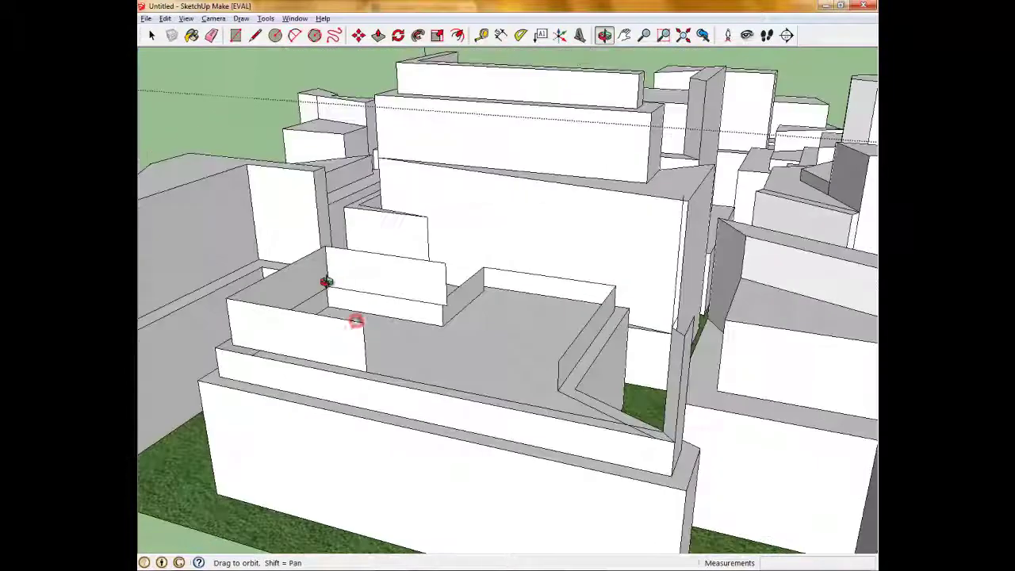
{"action": "left_click", "coordinate": [235, 35]}
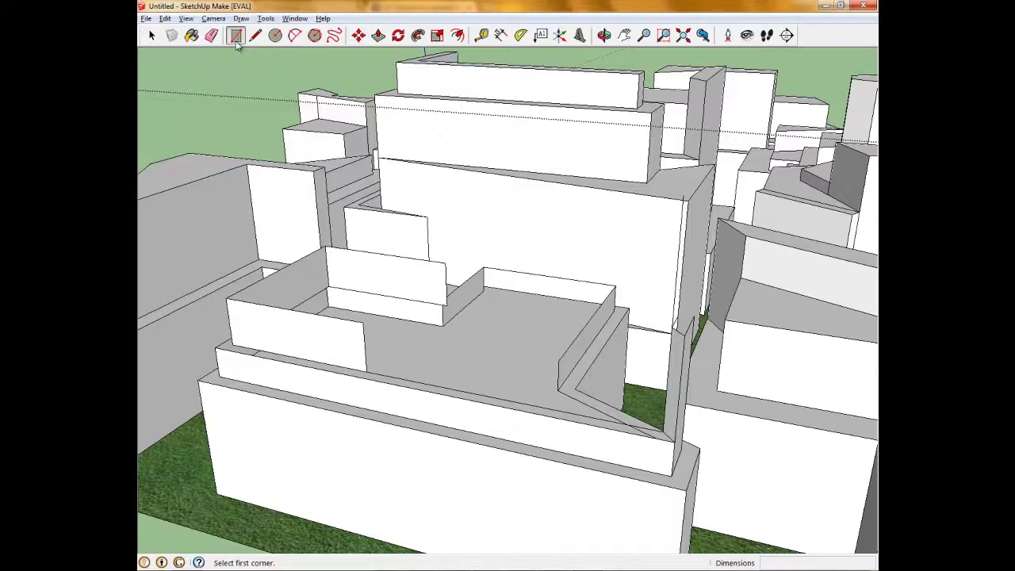
Draw one rectangle over the box top and another from the box corner to the far roof corner
{"action": "left_click", "coordinate": [369, 319]}
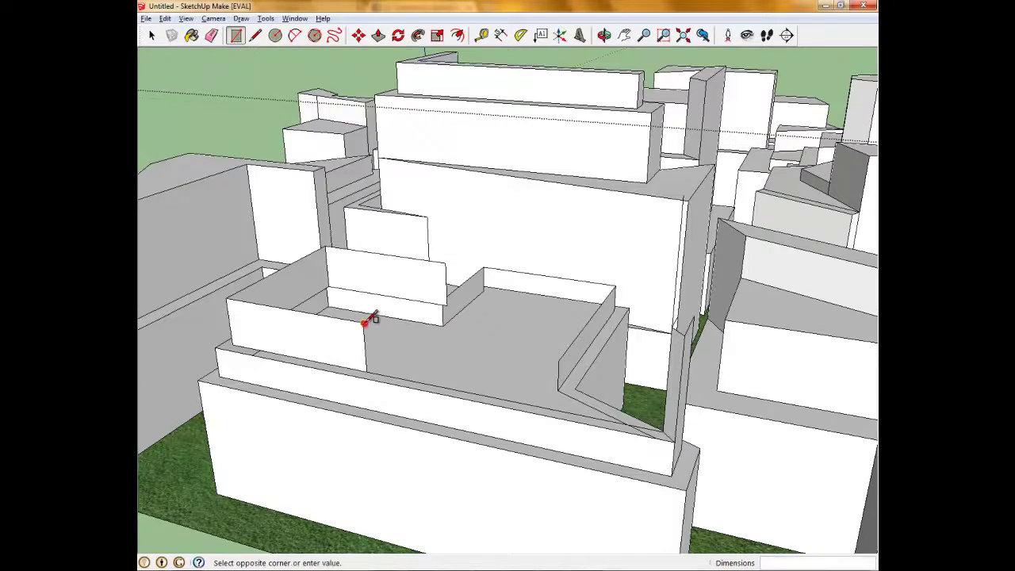
{"action": "left_click", "coordinate": [451, 296]}
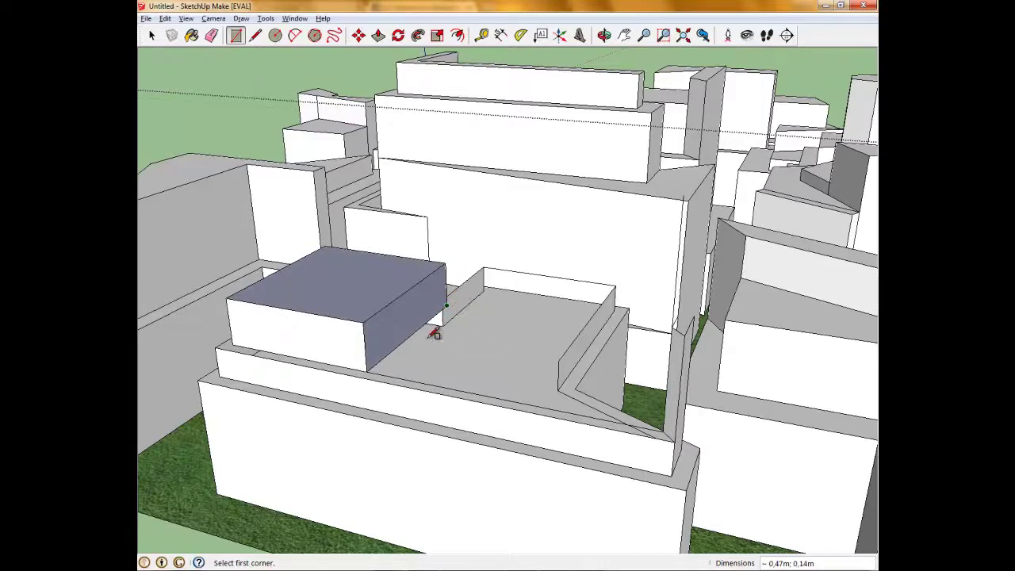
{"action": "left_click", "coordinate": [371, 369]}
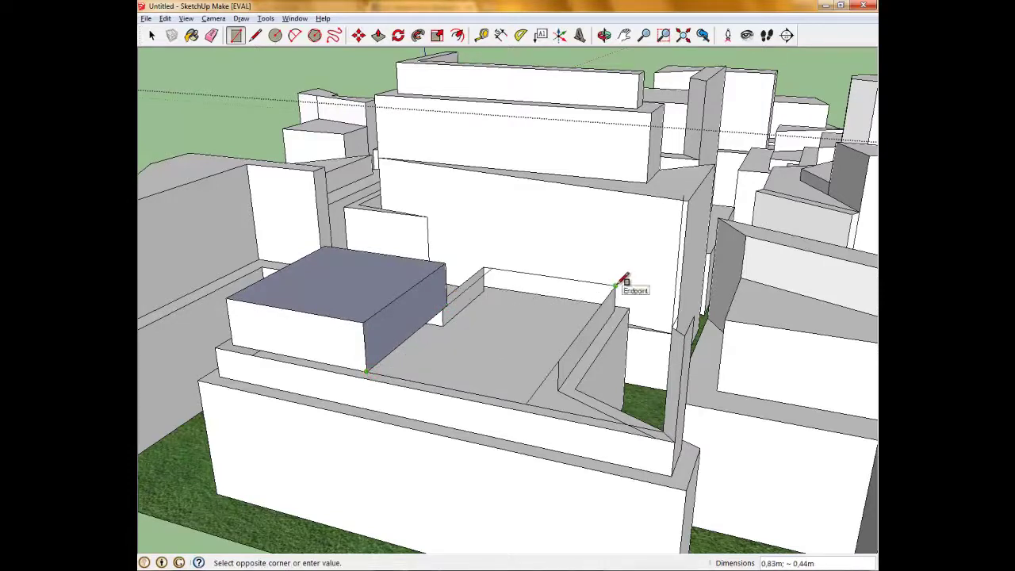
{"action": "left_click", "coordinate": [617, 283]}
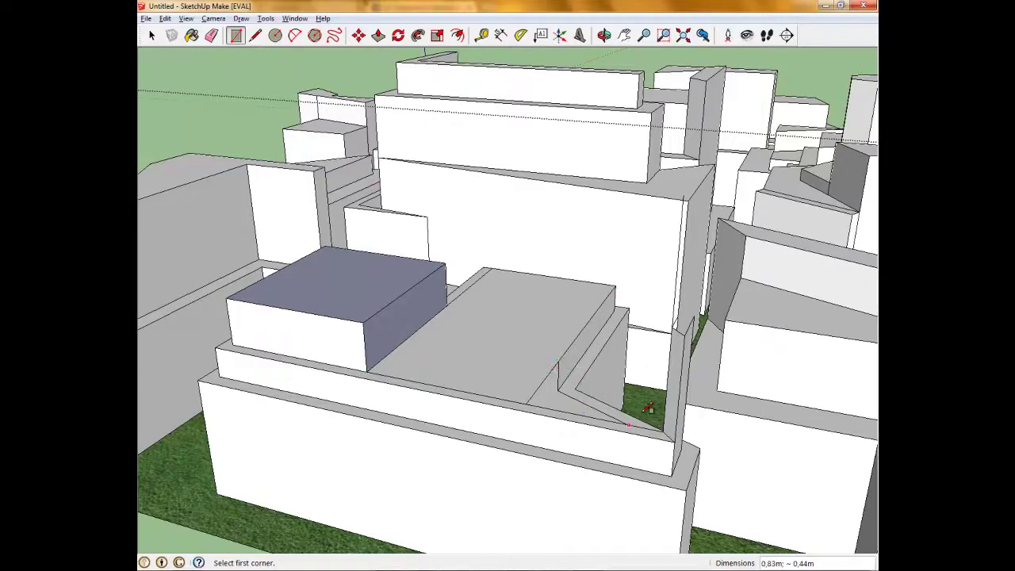
{"action": "left_click", "coordinate": [604, 35]}
{"action": "mouse_move", "coordinate": [607, 254]}
{"action": "left_mouse_down"}
{"action": "mouse_move", "coordinate": [482, 188]}
{"action": "mouse_move", "coordinate": [375, 172]}
{"action": "left_mouse_up"}
Erase the tall pole's front face, thin sliver and remaining vertical edges
{"action": "left_click", "coordinate": [211, 35]}
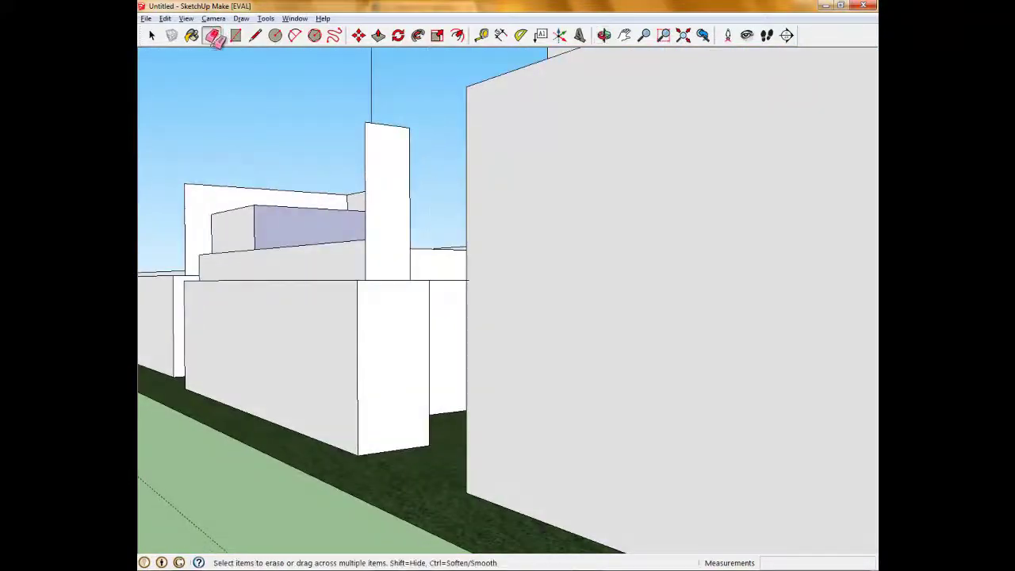
{"action": "left_click", "coordinate": [368, 123]}
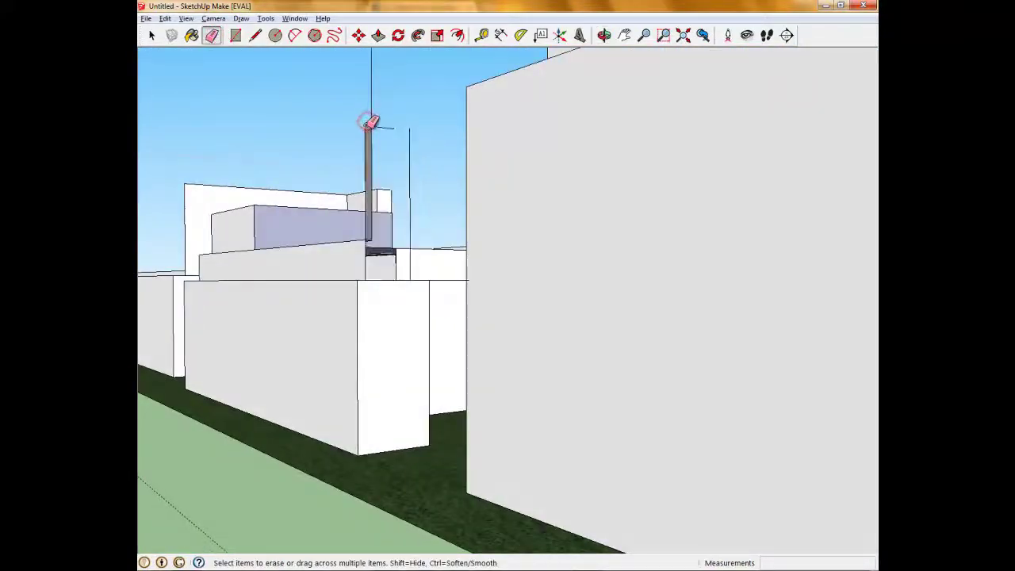
{"action": "left_click", "coordinate": [370, 125]}
{"action": "left_click", "coordinate": [366, 127]}
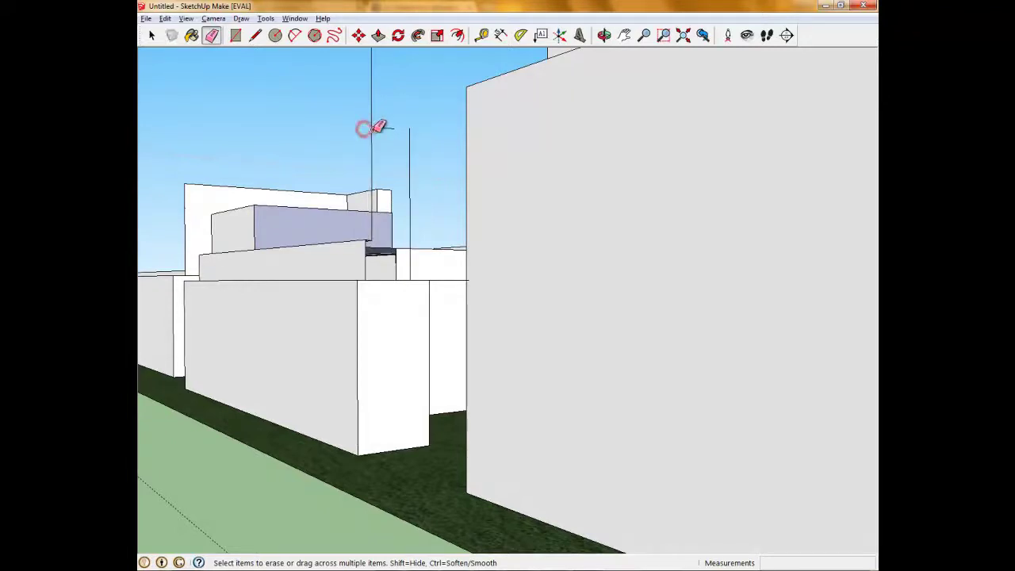
{"action": "left_click", "coordinate": [384, 128]}
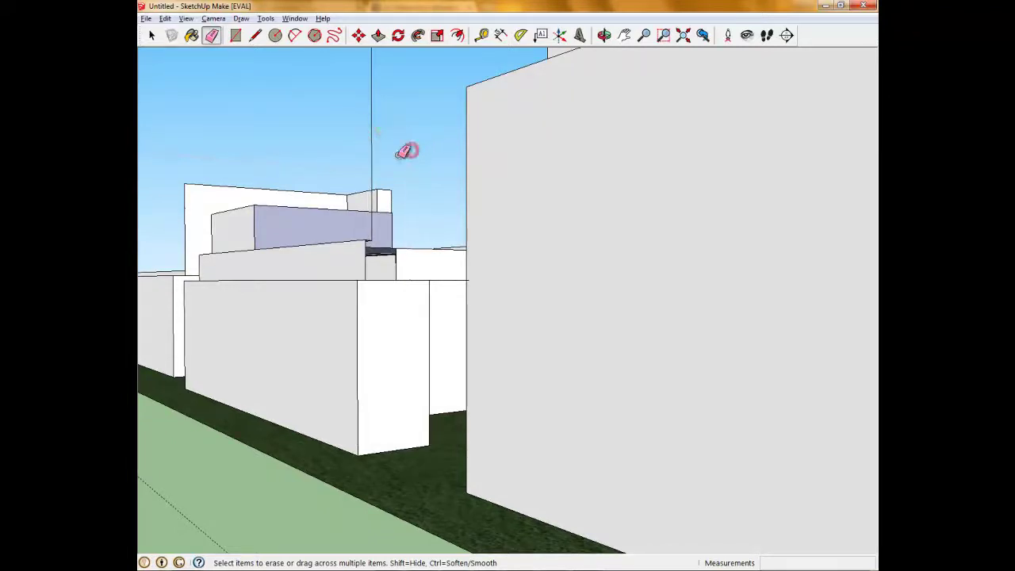
{"action": "left_click", "coordinate": [372, 168]}
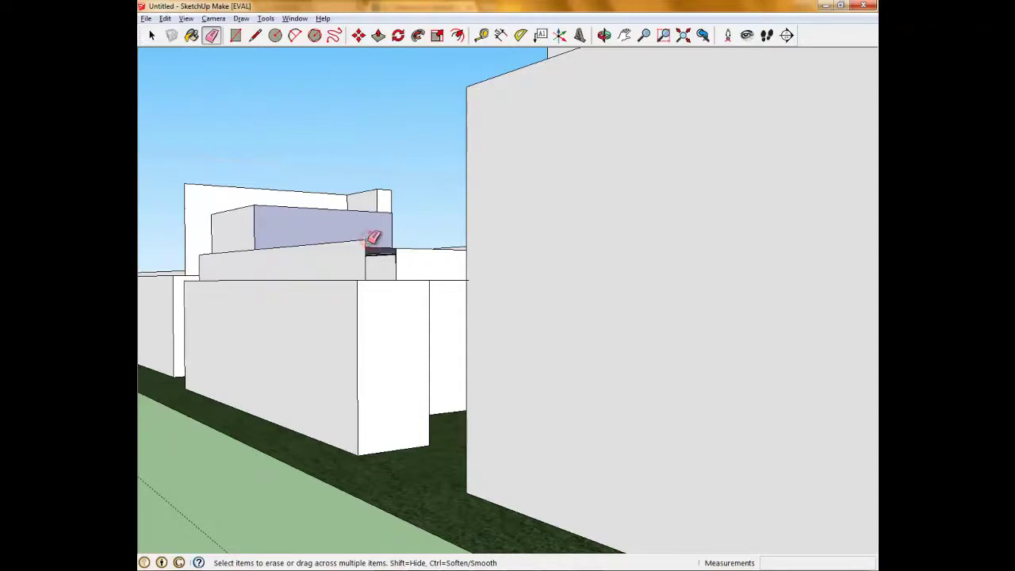
Orbit around the buildings, erase the ledge edges, then undo that to keep the ledge
{"action": "left_click", "coordinate": [605, 36]}
{"action": "left_click_drag", "start_coordinate": [306, 233], "coordinate": [385, 288]}
{"action": "left_click_drag", "start_coordinate": [474, 245], "coordinate": [478, 314]}
{"action": "left_click_drag", "start_coordinate": [550, 343], "coordinate": [247, 302]}
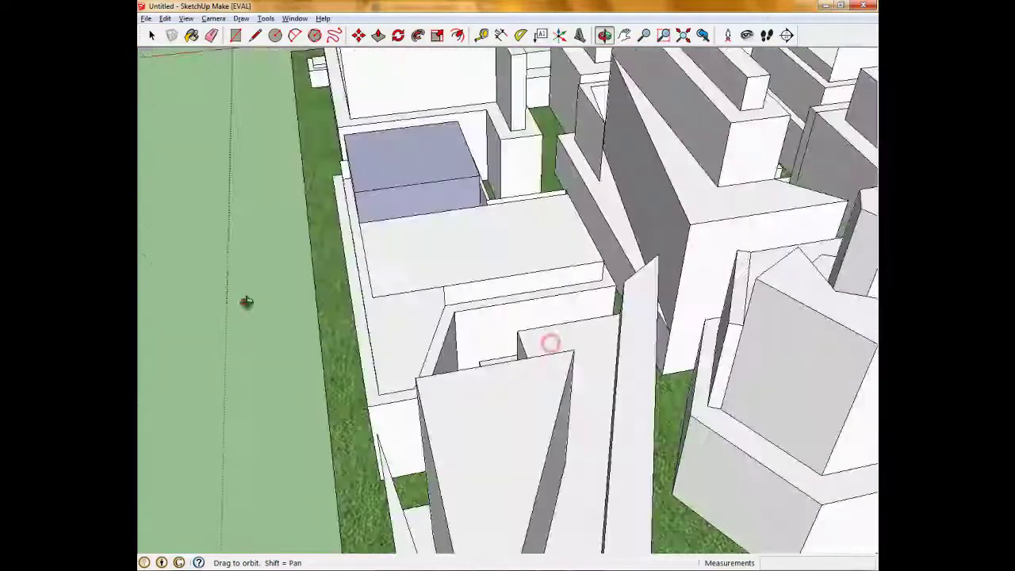
{"action": "mouse_move", "coordinate": [349, 304]}
{"action": "left_mouse_down"}
{"action": "mouse_move", "coordinate": [312, 222]}
{"action": "mouse_move", "coordinate": [453, 256]}
{"action": "mouse_move", "coordinate": [431, 290]}
{"action": "mouse_move", "coordinate": [526, 305]}
{"action": "mouse_move", "coordinate": [504, 228]}
{"action": "left_mouse_up"}
{"action": "scroll", "coordinate": [526, 305], "scroll_direction": "up", "scroll_amount": 3}
{"action": "key", "text": "e"}
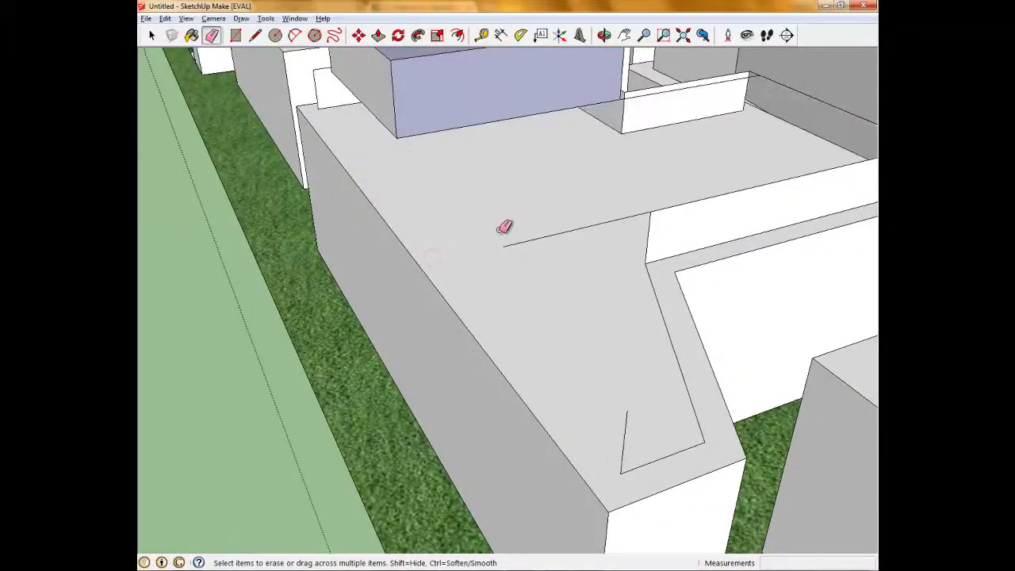
{"action": "key", "text": "ctrl+z"}
{"action": "left_click", "coordinate": [604, 35]}
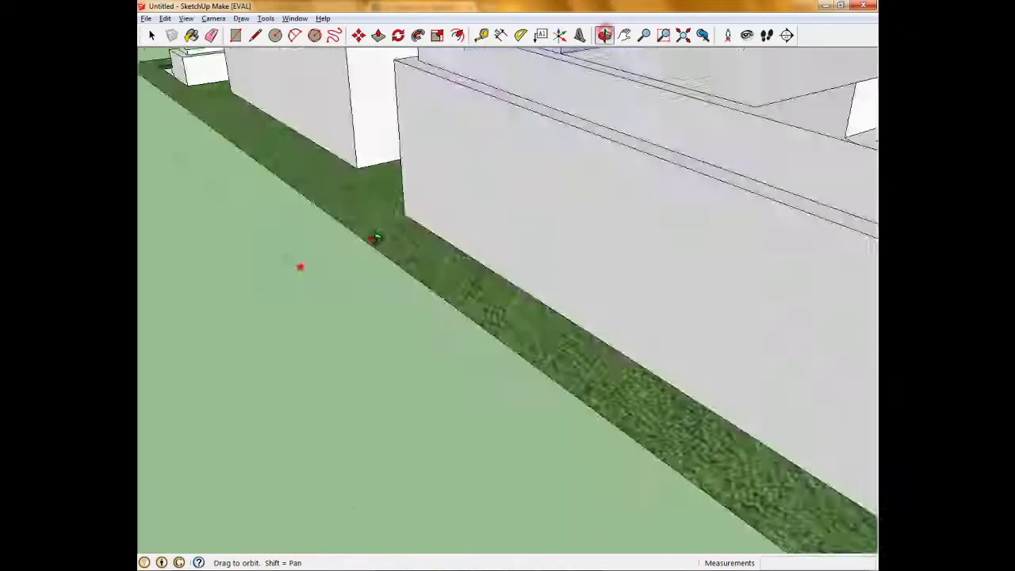
{"action": "mouse_move", "coordinate": [301, 267]}
{"action": "left_mouse_down"}
{"action": "mouse_move", "coordinate": [532, 197]}
{"action": "mouse_move", "coordinate": [602, 192]}
{"action": "mouse_move", "coordinate": [639, 211]}
{"action": "mouse_move", "coordinate": [276, 134]}
{"action": "mouse_move", "coordinate": [502, 181]}
{"action": "mouse_move", "coordinate": [605, 186]}
{"action": "left_mouse_up"}
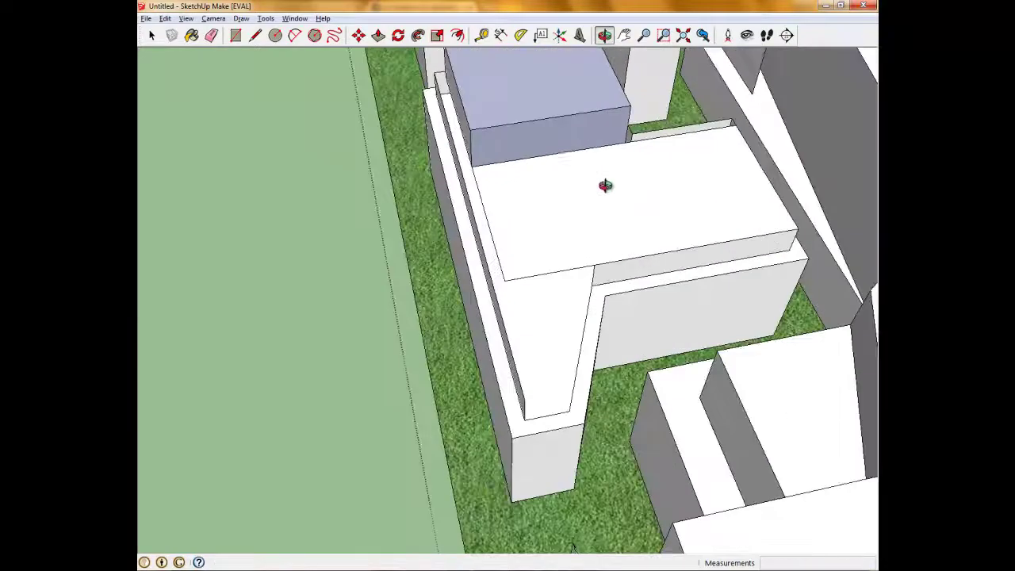
{"action": "mouse_move", "coordinate": [398, 252]}
{"action": "left_mouse_down"}
{"action": "mouse_move", "coordinate": [539, 193]}
{"action": "mouse_move", "coordinate": [523, 197]}
{"action": "mouse_move", "coordinate": [592, 113]}
{"action": "mouse_move", "coordinate": [564, 170]}
{"action": "mouse_move", "coordinate": [476, 181]}
{"action": "mouse_move", "coordinate": [625, 227]}
{"action": "mouse_move", "coordinate": [464, 333]}
{"action": "mouse_move", "coordinate": [460, 288]}
{"action": "mouse_move", "coordinate": [517, 267]}
{"action": "mouse_move", "coordinate": [508, 303]}
{"action": "mouse_move", "coordinate": [528, 249]}
{"action": "mouse_move", "coordinate": [521, 303]}
{"action": "mouse_move", "coordinate": [508, 220]}
{"action": "mouse_move", "coordinate": [494, 289]}
{"action": "mouse_move", "coordinate": [479, 204]}
{"action": "mouse_move", "coordinate": [489, 229]}
{"action": "mouse_move", "coordinate": [324, 234]}
{"action": "mouse_move", "coordinate": [509, 312]}
{"action": "mouse_move", "coordinate": [294, 219]}
{"action": "mouse_move", "coordinate": [272, 286]}
{"action": "mouse_move", "coordinate": [281, 280]}
{"action": "mouse_move", "coordinate": [265, 281]}
{"action": "mouse_move", "coordinate": [453, 262]}
{"action": "mouse_move", "coordinate": [429, 318]}
{"action": "mouse_move", "coordinate": [362, 328]}
{"action": "mouse_move", "coordinate": [358, 317]}
{"action": "mouse_move", "coordinate": [210, 285]}
{"action": "left_mouse_up"}
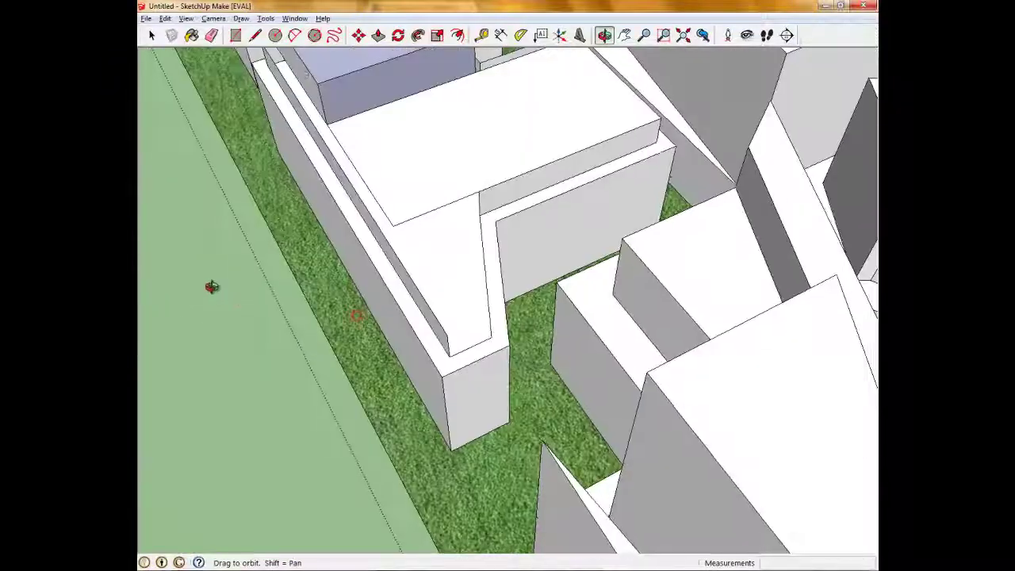
Draw an edge to the ledge corner and a rectangle face closing the ledge end
{"action": "left_click", "coordinate": [255, 35]}
{"action": "left_click", "coordinate": [393, 226]}
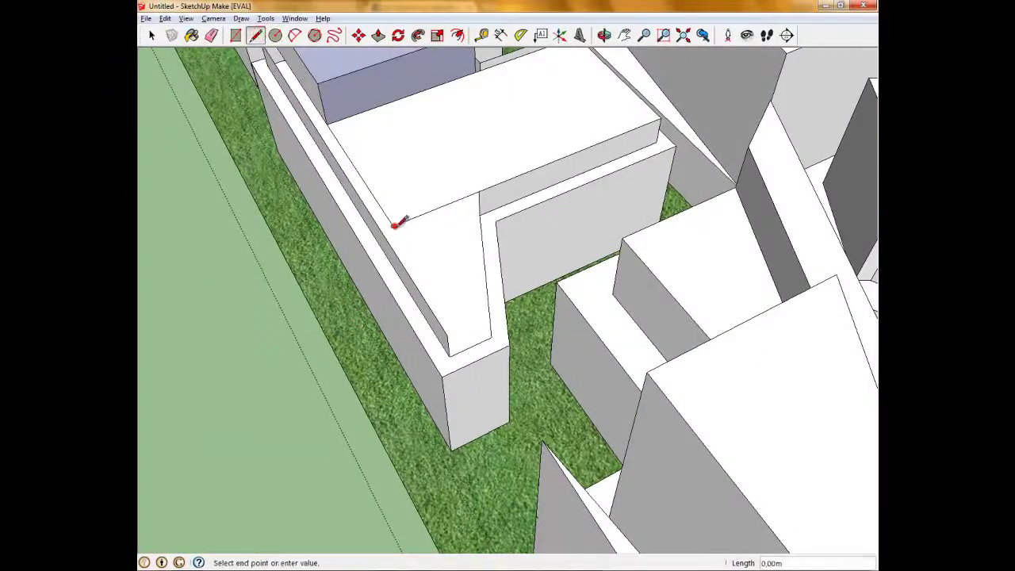
{"action": "left_click", "coordinate": [448, 334]}
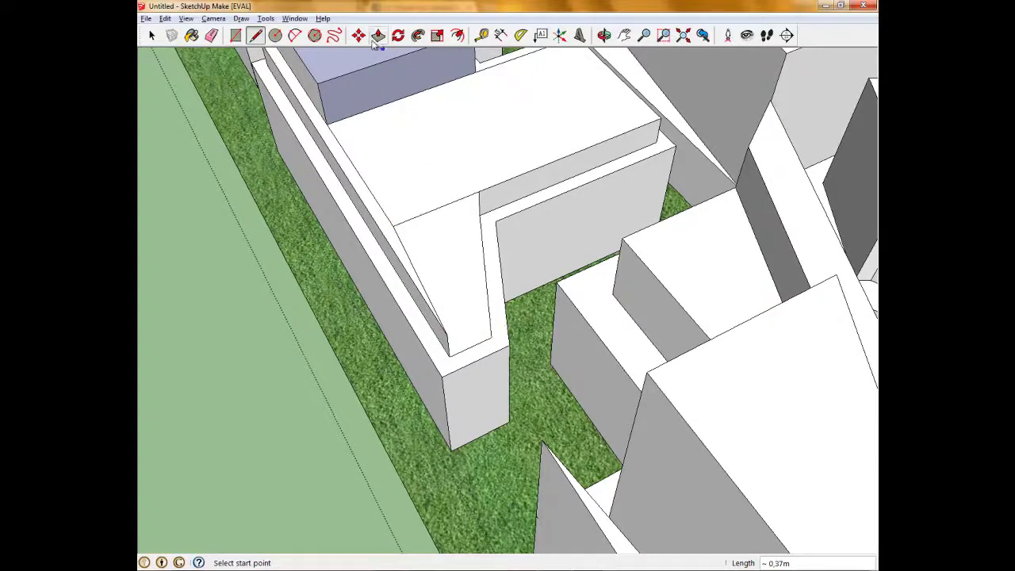
{"action": "left_click", "coordinate": [235, 35]}
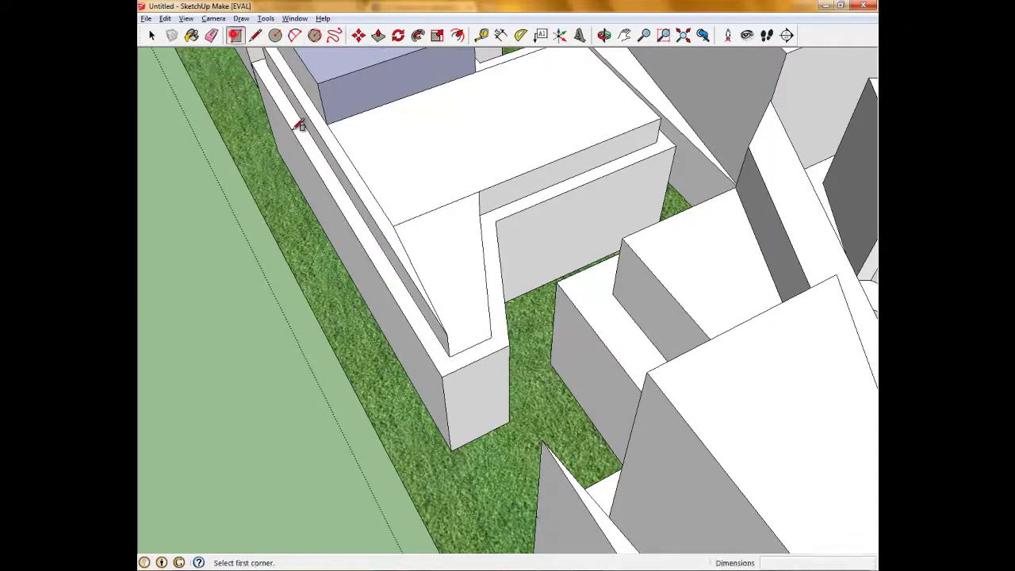
{"action": "left_click", "coordinate": [449, 334]}
{"action": "left_click", "coordinate": [496, 336]}
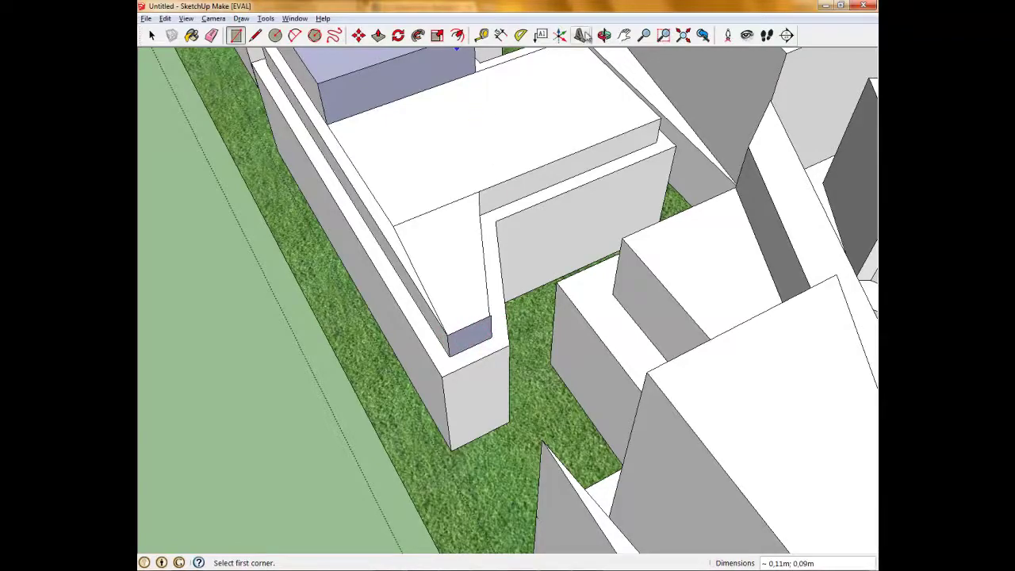
Add a short edge up to the ledge's top corner, then pull back to see the whole block
{"action": "mouse_move", "coordinate": [555, 288]}
{"action": "middle_mouse_down"}
{"action": "mouse_move", "coordinate": [488, 179]}
{"action": "mouse_move", "coordinate": [487, 227]}
{"action": "middle_mouse_up"}
{"action": "mouse_move", "coordinate": [458, 251]}
{"action": "left_mouse_down"}
{"action": "mouse_move", "coordinate": [415, 295]}
{"action": "mouse_move", "coordinate": [396, 152]}
{"action": "left_mouse_up"}
{"action": "left_click", "coordinate": [256, 35]}
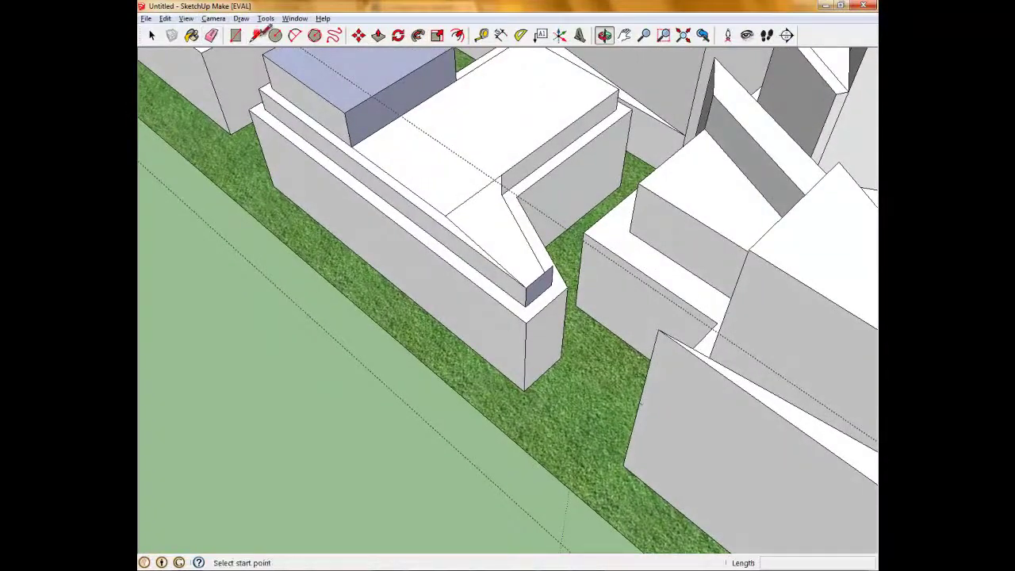
{"action": "left_click", "coordinate": [560, 265]}
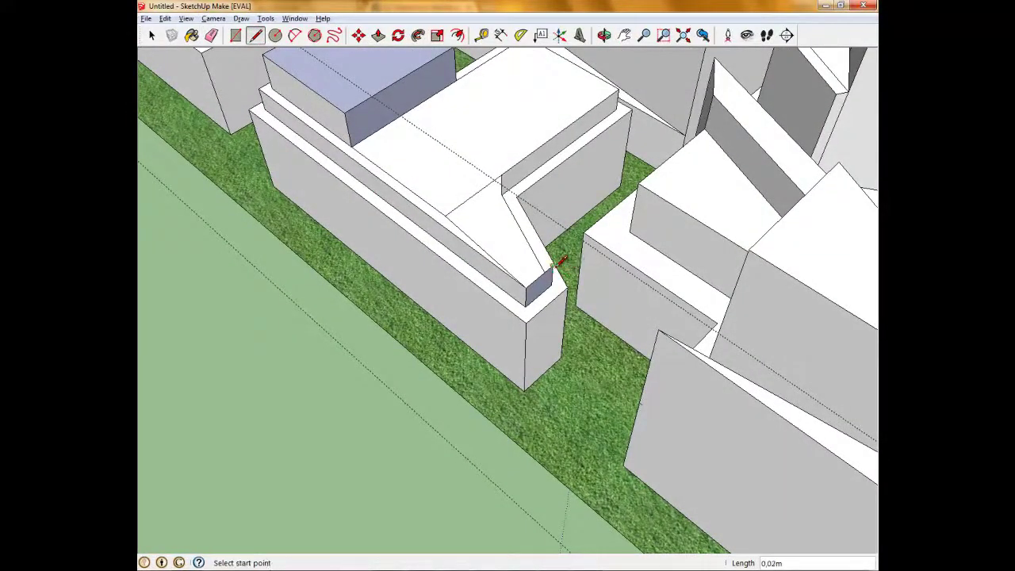
{"action": "left_click", "coordinate": [505, 173]}
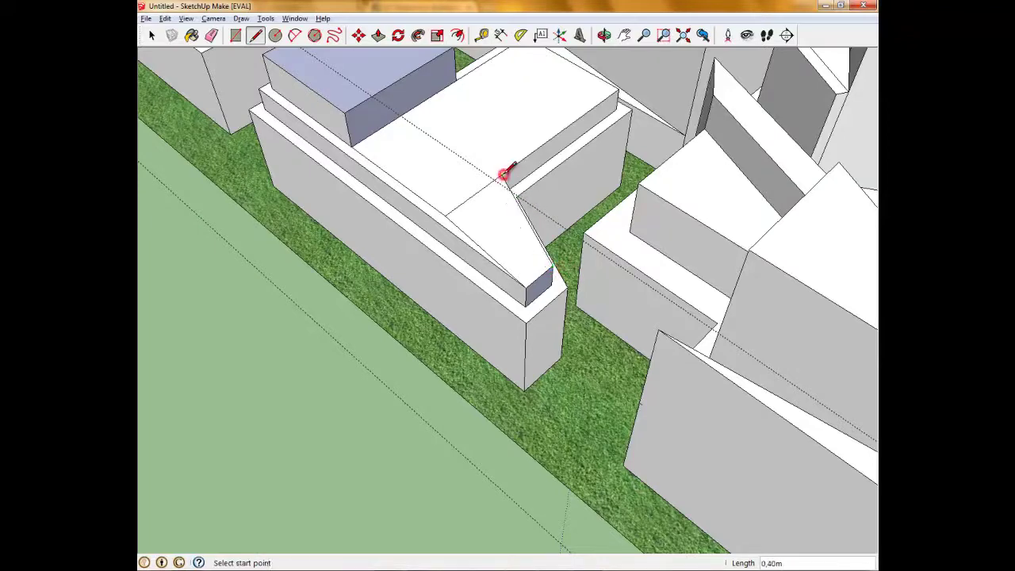
{"action": "left_click", "coordinate": [604, 35]}
{"action": "mouse_move", "coordinate": [582, 118]}
{"action": "left_mouse_down"}
{"action": "mouse_move", "coordinate": [317, 151]}
{"action": "mouse_move", "coordinate": [336, 145]}
{"action": "mouse_move", "coordinate": [338, 230]}
{"action": "mouse_move", "coordinate": [368, 128]}
{"action": "mouse_move", "coordinate": [323, 150]}
{"action": "mouse_move", "coordinate": [413, 102]}
{"action": "left_mouse_up"}
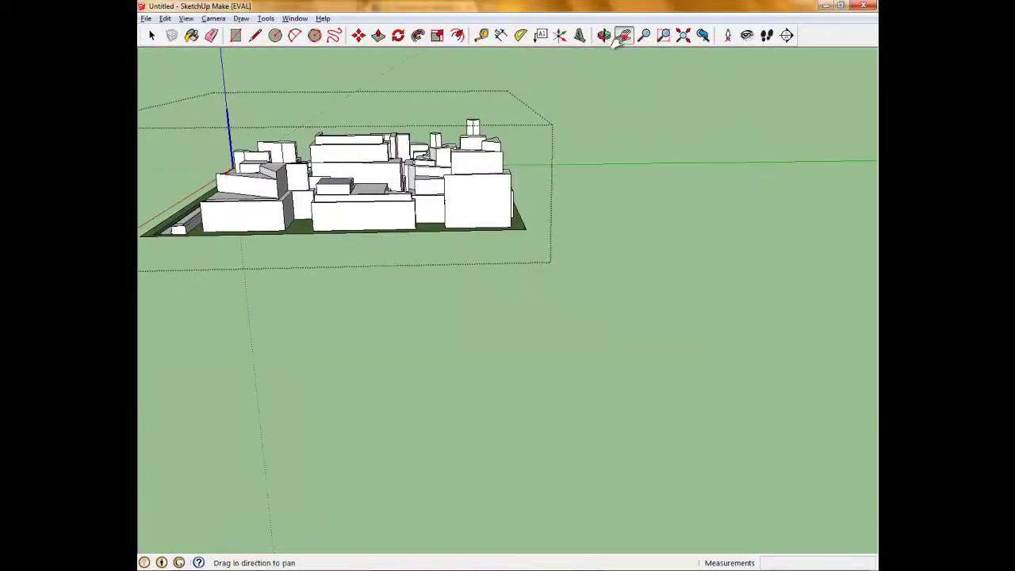
Zoom in on the tall central building and pan up slightly to frame its top
{"action": "middle_click_drag", "start_coordinate": [476, 198], "coordinate": [476, 194]}
{"action": "scroll", "coordinate": [475, 193], "scroll_direction": "up", "scroll_amount": 3}
{"action": "scroll", "coordinate": [475, 193], "scroll_direction": "up", "scroll_amount": 5}
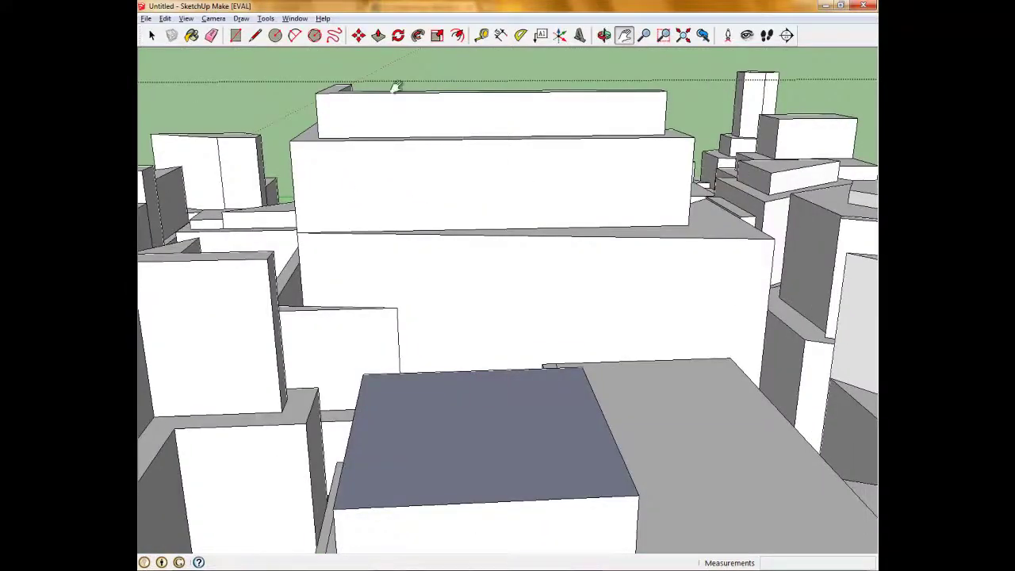
{"action": "scroll", "coordinate": [468, 172], "scroll_direction": "down", "scroll_amount": 3}
{"action": "scroll", "coordinate": [478, 145], "scroll_direction": "up", "scroll_amount": 2}
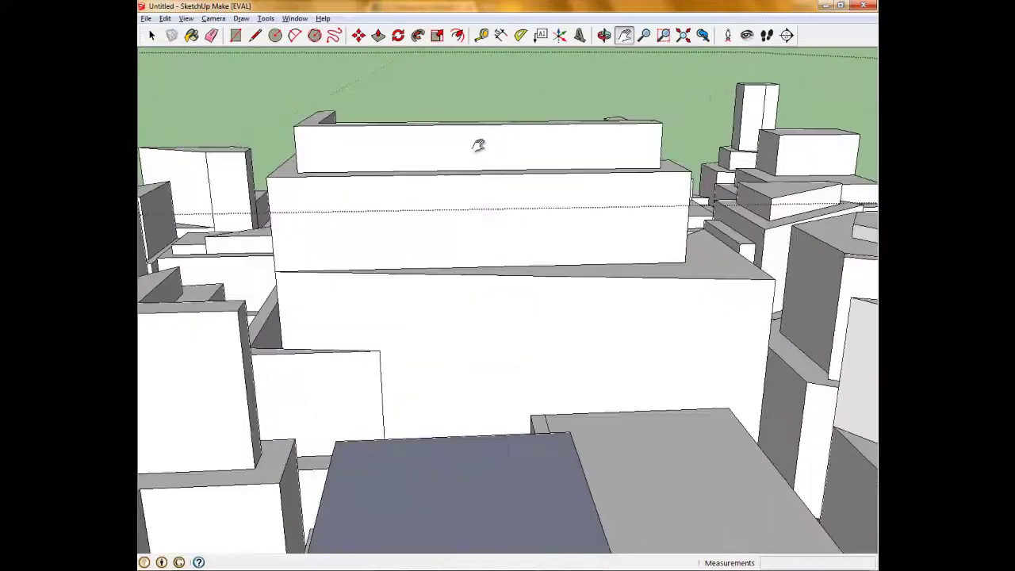
{"action": "scroll", "coordinate": [369, 235], "scroll_direction": "down", "scroll_amount": 1}
{"action": "left_click_drag", "start_coordinate": [370, 254], "coordinate": [374, 238]}
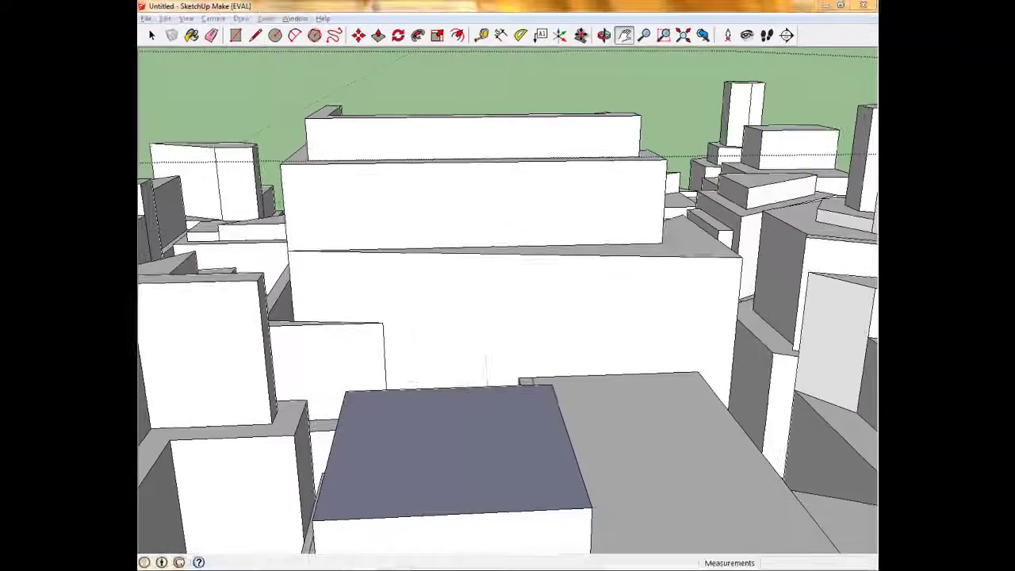
Create 3D text reading 'Stolen Fame' in Harlow Solid Italic and begin placing it
{"action": "left_click", "coordinate": [581, 36]}
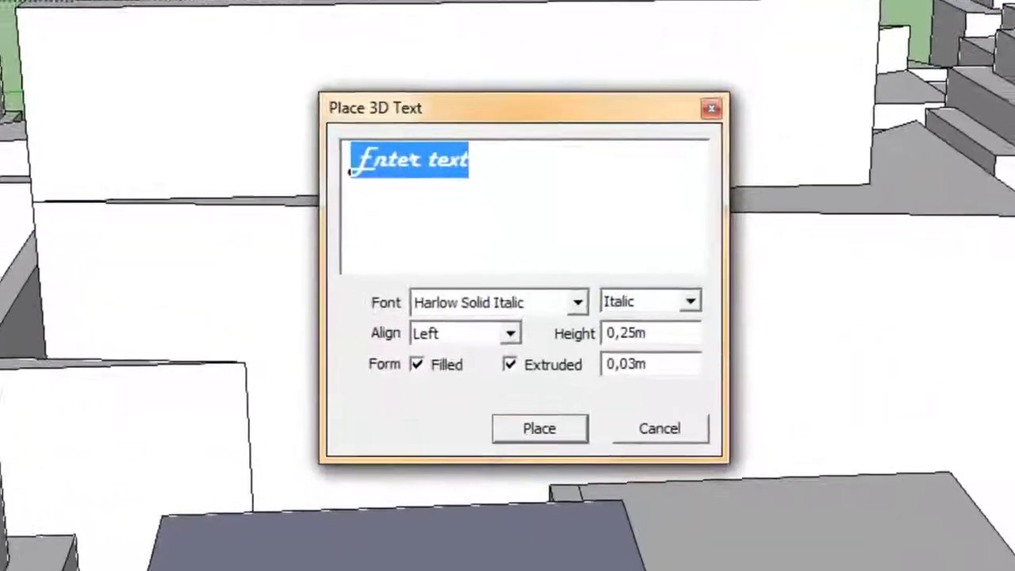
{"action": "type", "text": "Stolen "}
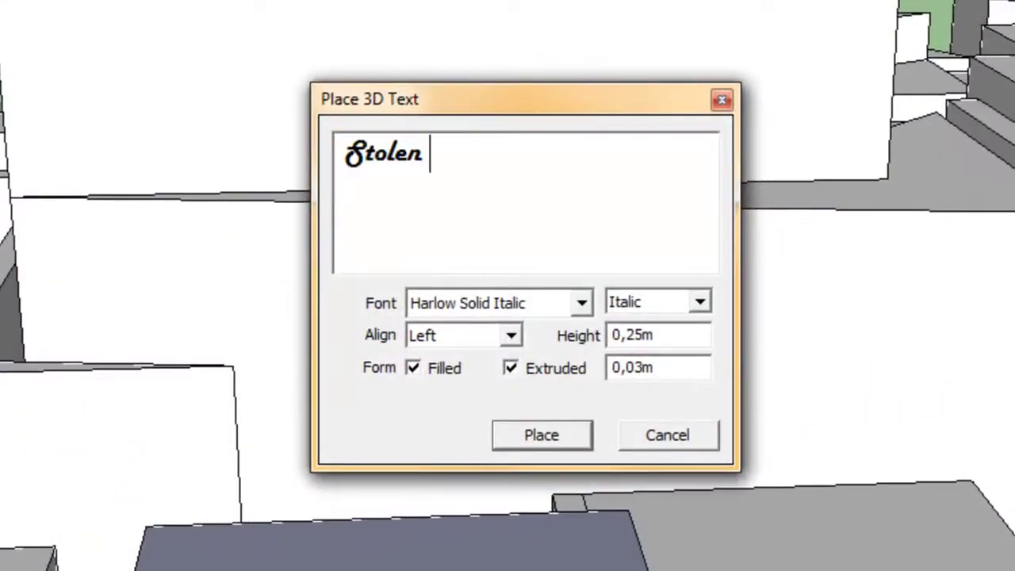
{"action": "type", "text": "Fame"}
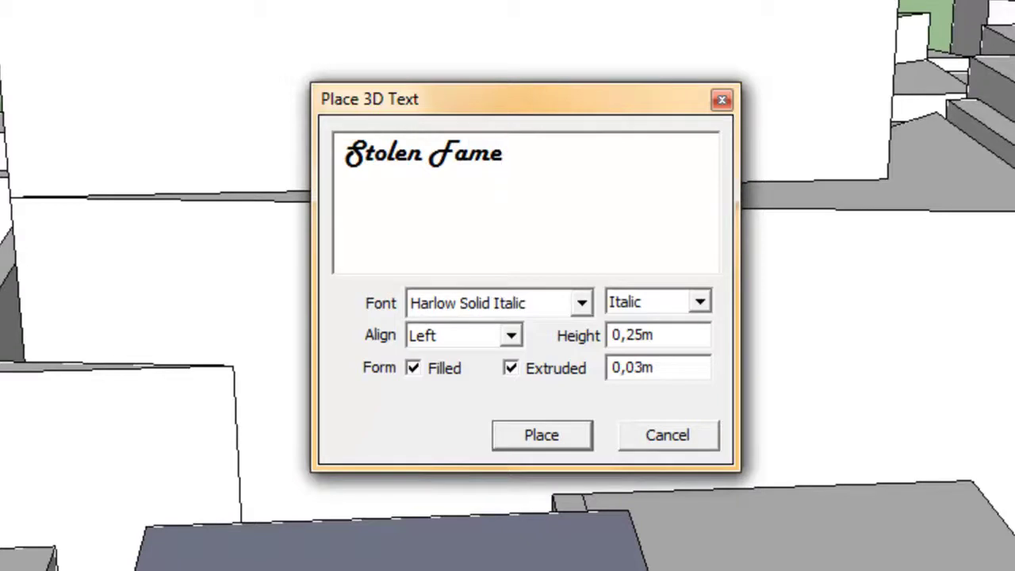
{"action": "type", "text": ".nl"}
{"action": "left_click", "coordinate": [582, 302]}
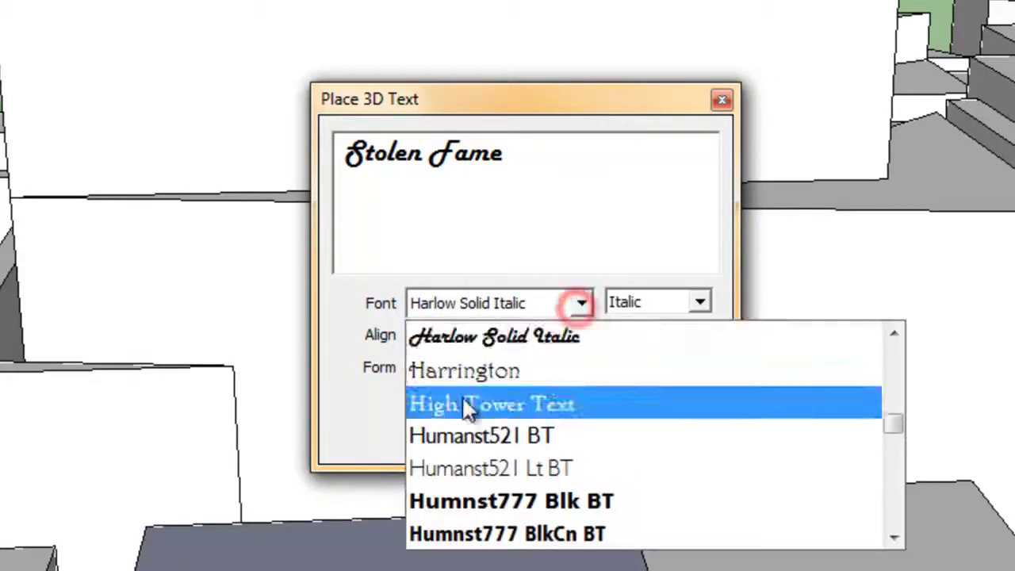
{"action": "left_click", "coordinate": [584, 304]}
{"action": "left_click", "coordinate": [571, 433]}
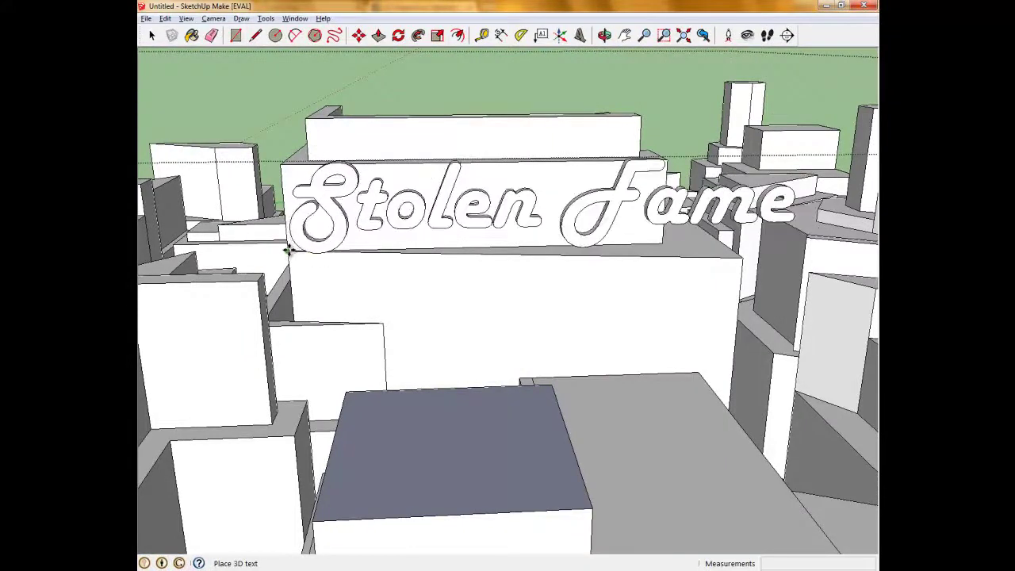
Set the Stolen Fame text on the building front, scale it down to fit, and raise it
{"action": "left_click", "coordinate": [289, 250]}
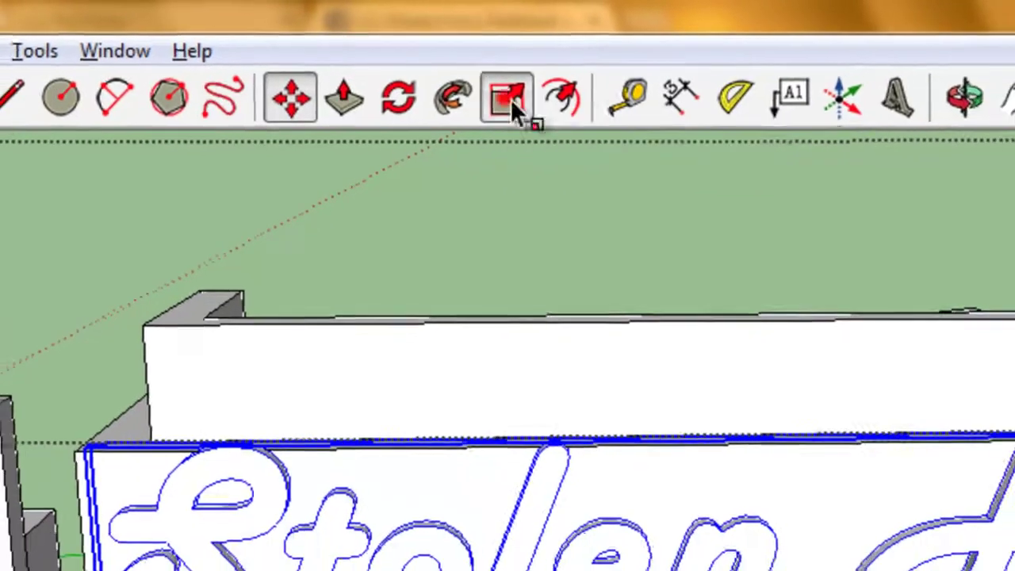
{"action": "left_click", "coordinate": [509, 98]}
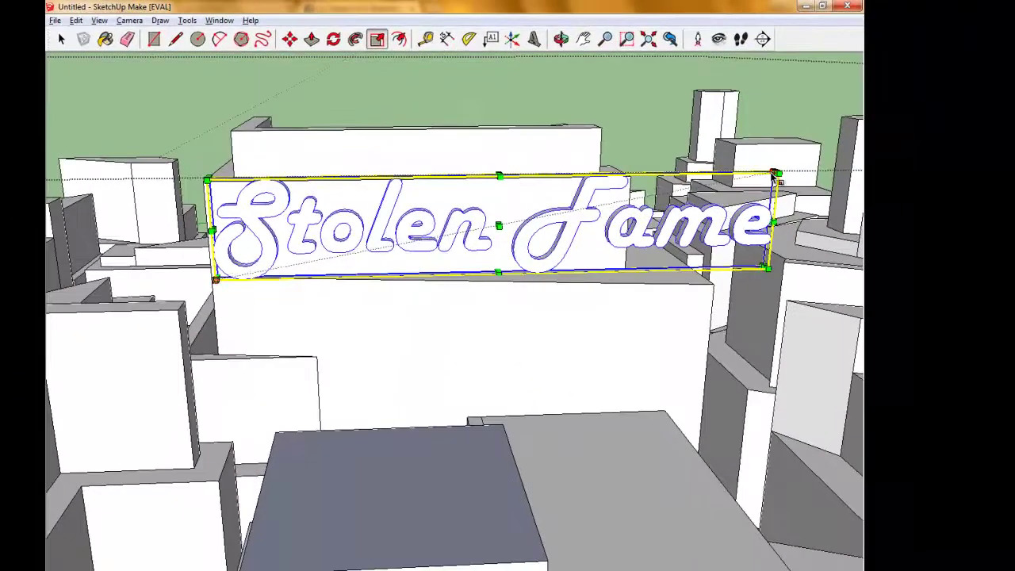
{"action": "mouse_move", "coordinate": [777, 172]}
{"action": "left_mouse_down"}
{"action": "mouse_move", "coordinate": [622, 204]}
{"action": "mouse_move", "coordinate": [619, 215]}
{"action": "left_mouse_up"}
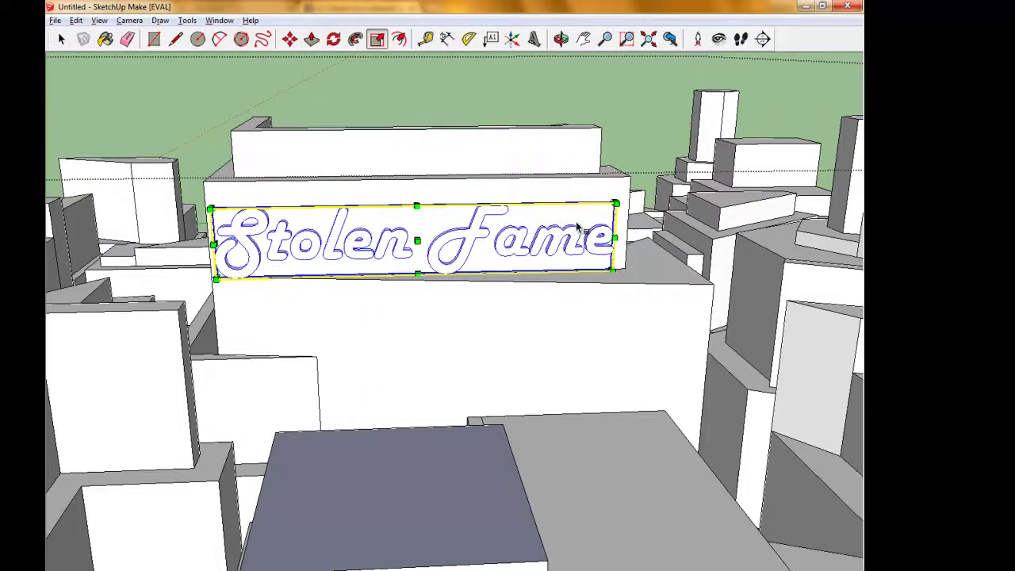
{"action": "left_click", "coordinate": [290, 39]}
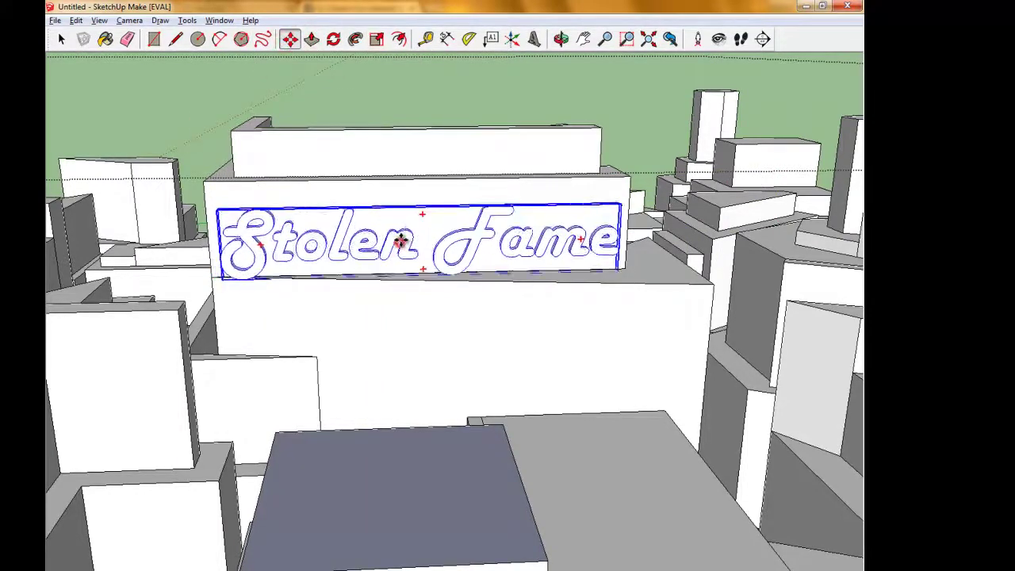
{"action": "left_click_drag", "start_coordinate": [401, 242], "coordinate": [402, 224]}
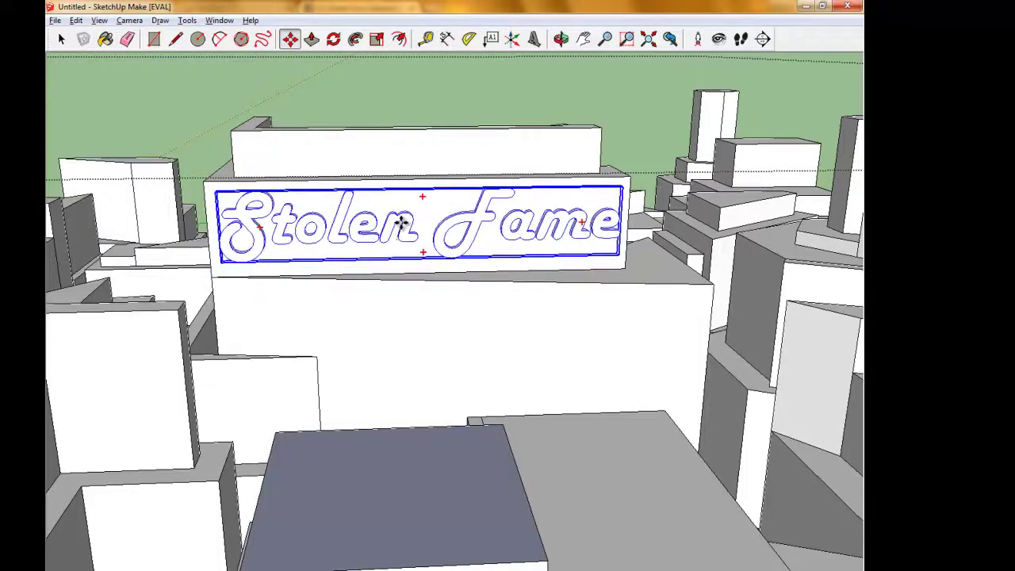
{"action": "left_click", "coordinate": [560, 39]}
{"action": "mouse_move", "coordinate": [441, 172]}
{"action": "left_mouse_down"}
{"action": "mouse_move", "coordinate": [510, 223]}
{"action": "mouse_move", "coordinate": [650, 233]}
{"action": "mouse_move", "coordinate": [557, 315]}
{"action": "left_mouse_up"}
{"action": "scroll", "coordinate": [667, 366], "scroll_direction": "down", "scroll_amount": 2}
{"action": "scroll", "coordinate": [797, 332], "scroll_direction": "down", "scroll_amount": 1}
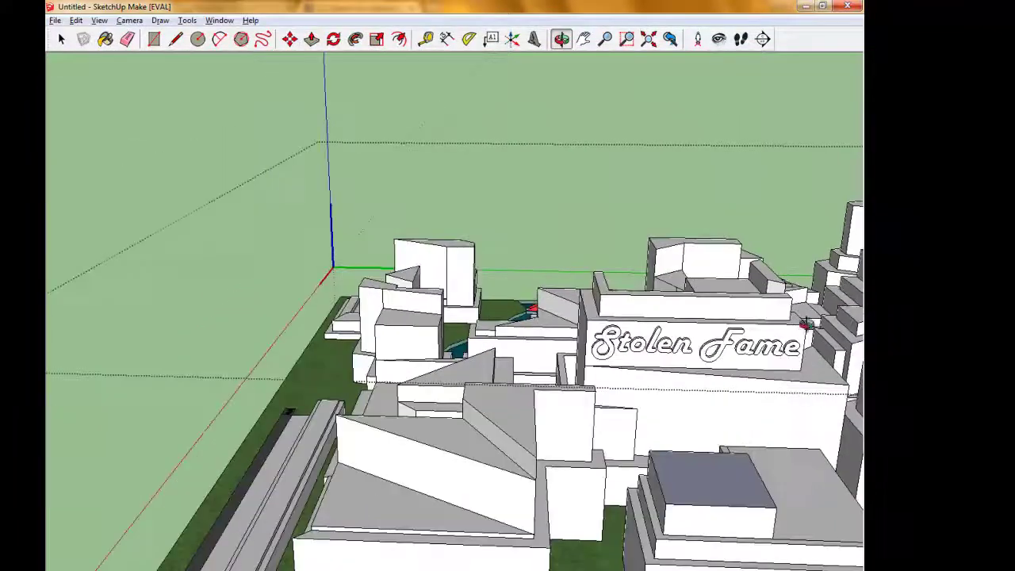
{"action": "scroll", "coordinate": [809, 325], "scroll_direction": "down", "scroll_amount": 1}
{"action": "scroll", "coordinate": [817, 275], "scroll_direction": "down", "scroll_amount": 2}
{"action": "scroll", "coordinate": [828, 299], "scroll_direction": "up", "scroll_amount": 4}
{"action": "scroll", "coordinate": [793, 317], "scroll_direction": "up", "scroll_amount": 1}
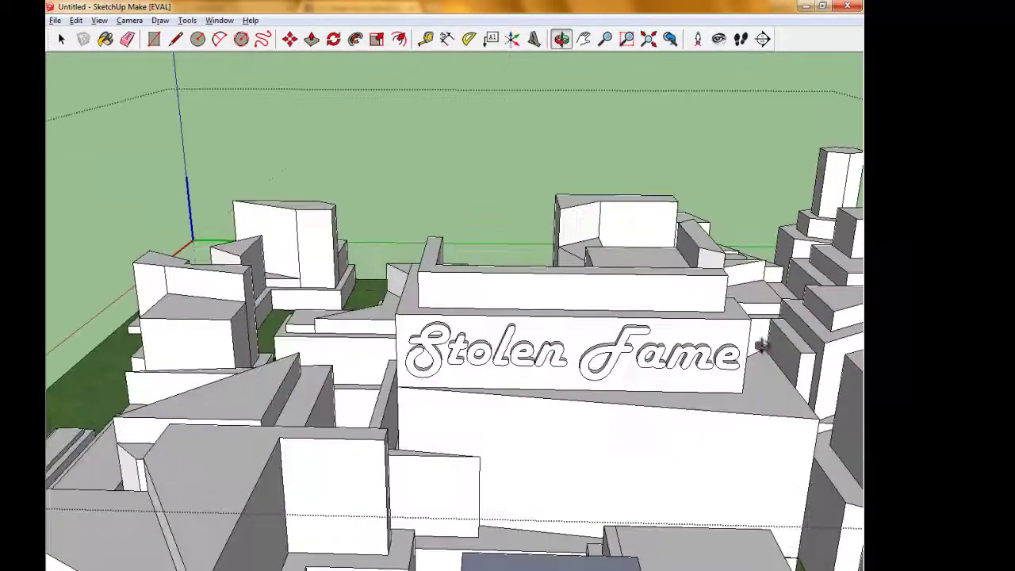
{"action": "scroll", "coordinate": [720, 363], "scroll_direction": "up", "scroll_amount": 2}
{"action": "scroll", "coordinate": [717, 341], "scroll_direction": "down", "scroll_amount": 3}
{"action": "scroll", "coordinate": [691, 393], "scroll_direction": "down", "scroll_amount": 1}
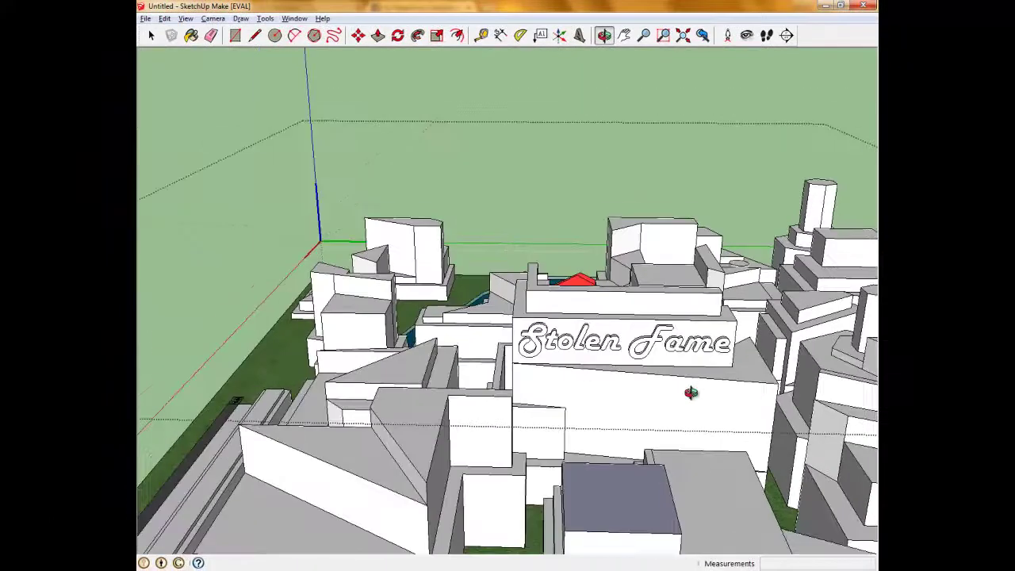
{"action": "scroll", "coordinate": [650, 169], "scroll_direction": "down", "scroll_amount": 2}
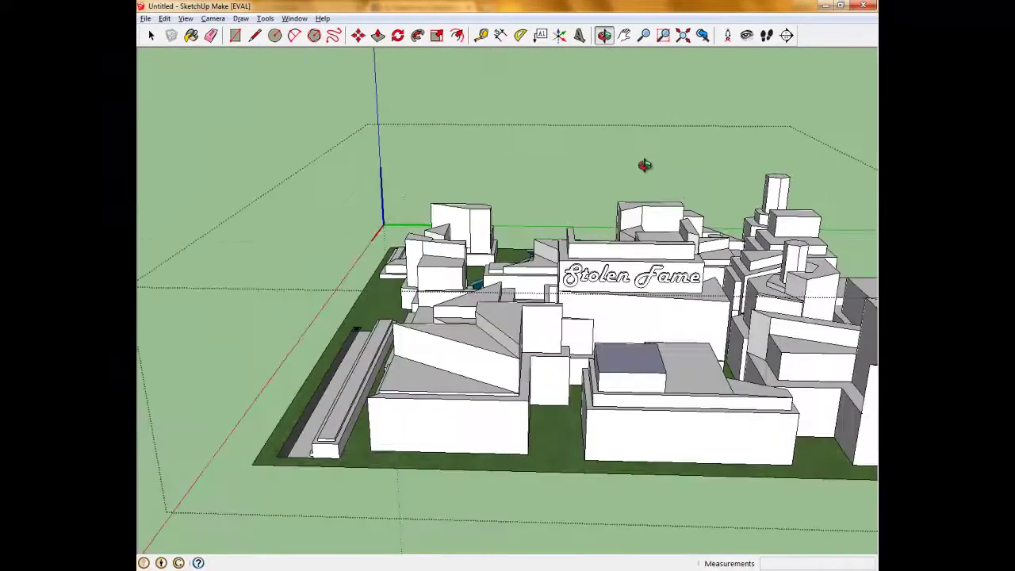
{"action": "scroll", "coordinate": [698, 211], "scroll_direction": "down", "scroll_amount": 2}
{"action": "scroll", "coordinate": [789, 230], "scroll_direction": "down", "scroll_amount": 1}
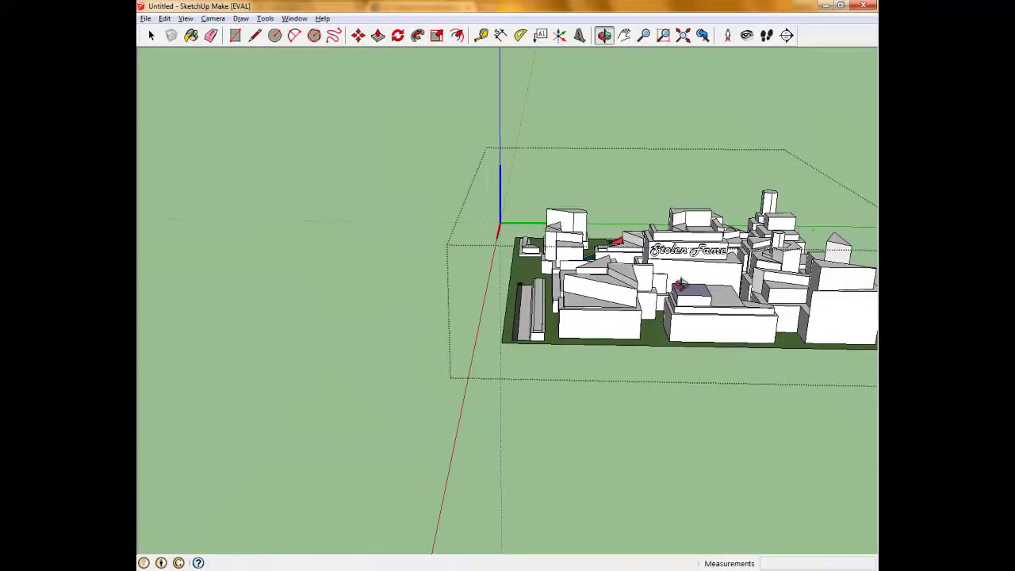
{"action": "scroll", "coordinate": [673, 208], "scroll_direction": "up", "scroll_amount": 1}
{"action": "scroll", "coordinate": [733, 243], "scroll_direction": "up", "scroll_amount": 1}
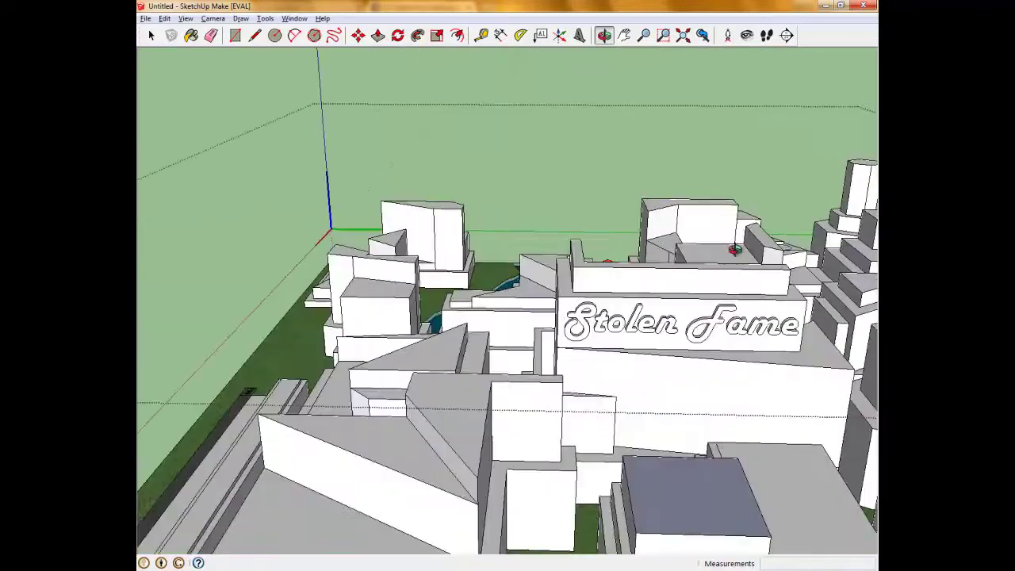
{"action": "scroll", "coordinate": [734, 265], "scroll_direction": "up", "scroll_amount": 2}
{"action": "scroll", "coordinate": [740, 294], "scroll_direction": "up", "scroll_amount": 1}
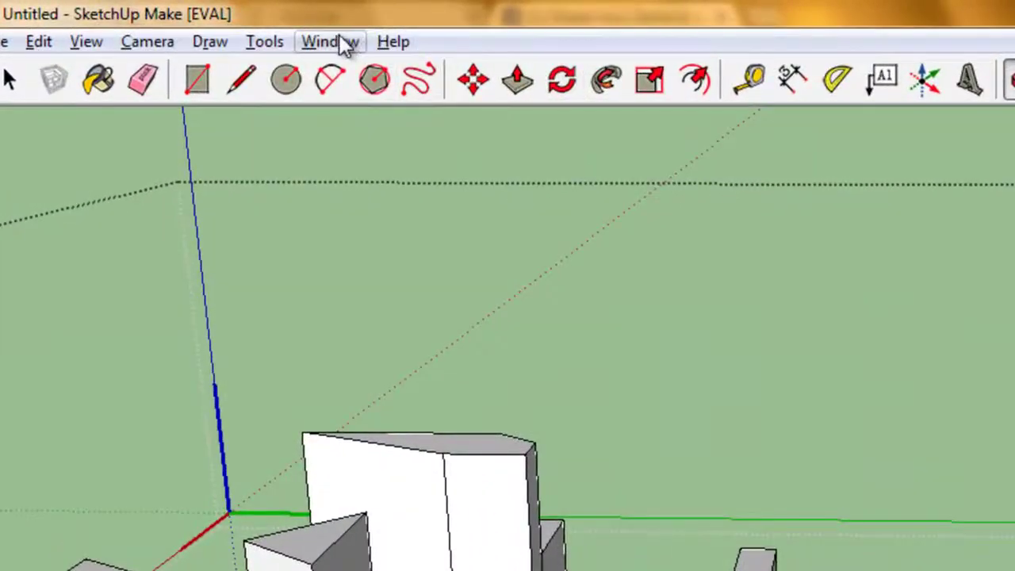
Apply the Chalk on Blackboard style from the Sketchy Edges collection in the Styles browser
{"action": "left_click", "coordinate": [294, 18]}
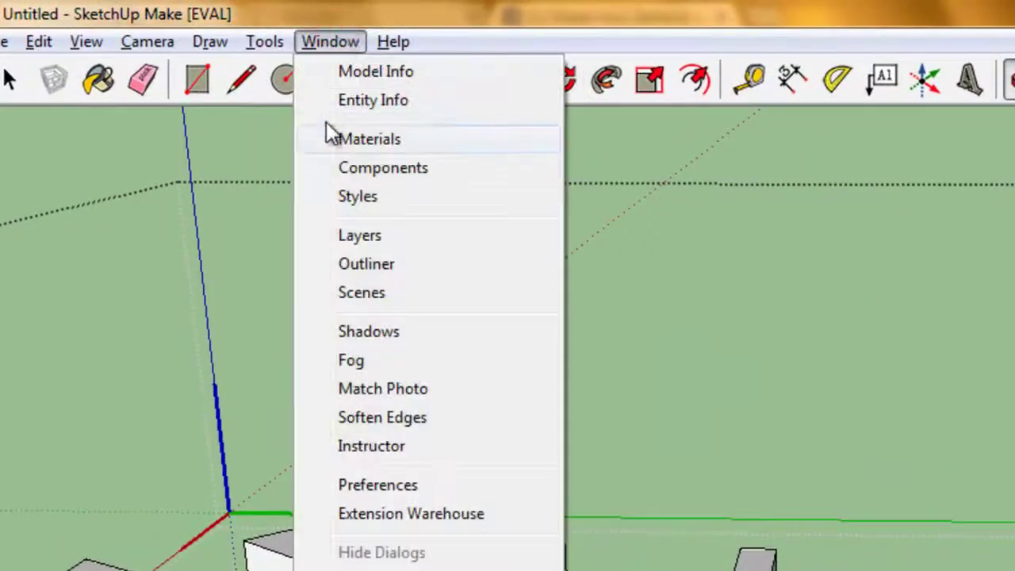
{"action": "left_click", "coordinate": [355, 196]}
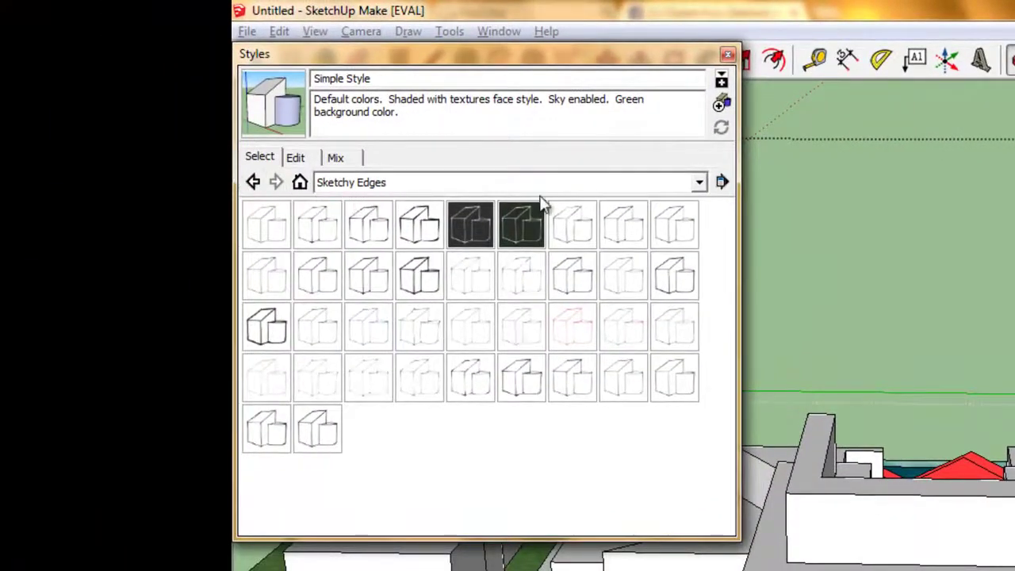
{"action": "left_click", "coordinate": [699, 182]}
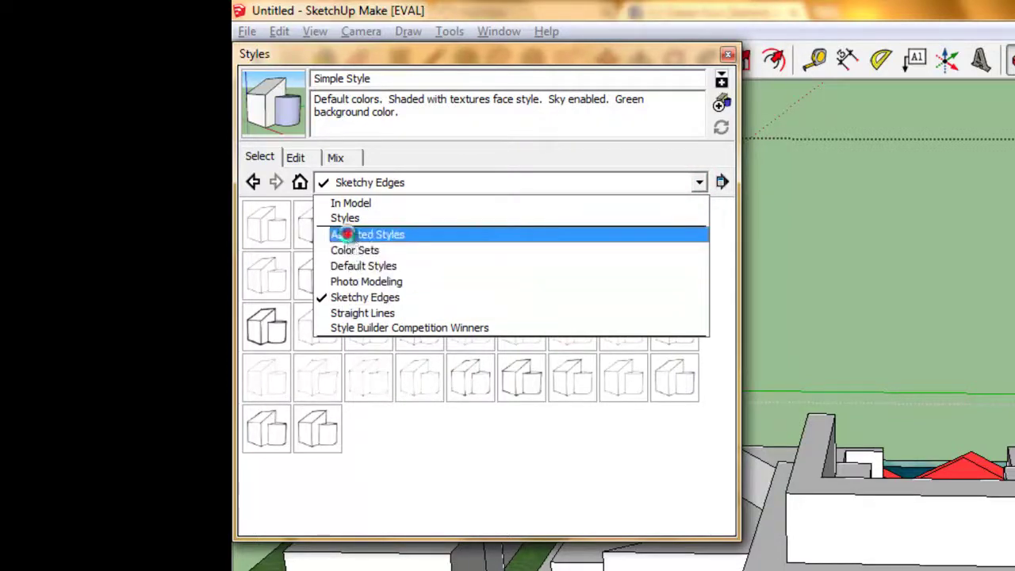
{"action": "left_click", "coordinate": [351, 234]}
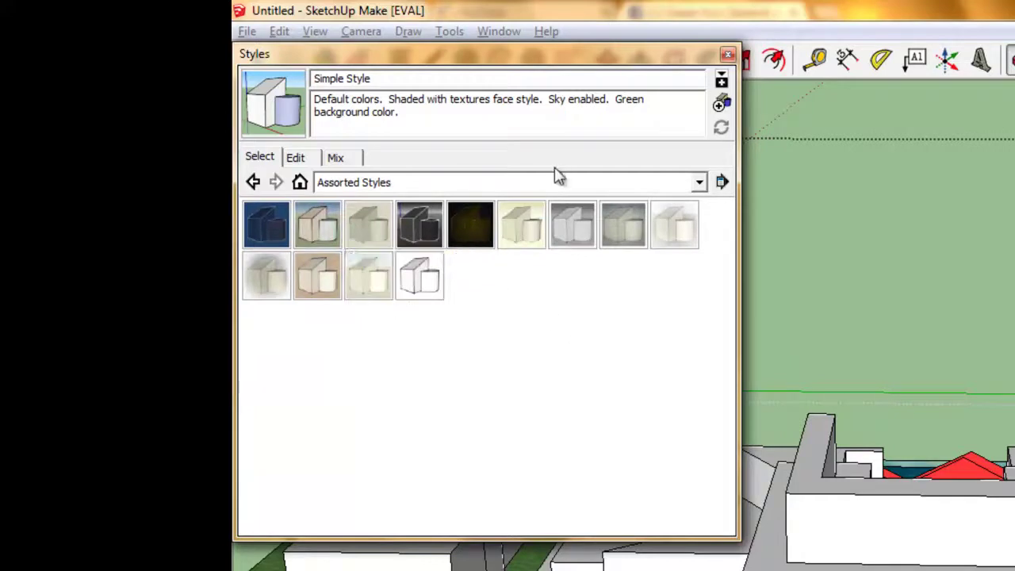
{"action": "left_click", "coordinate": [252, 182]}
{"action": "left_click", "coordinate": [253, 181]}
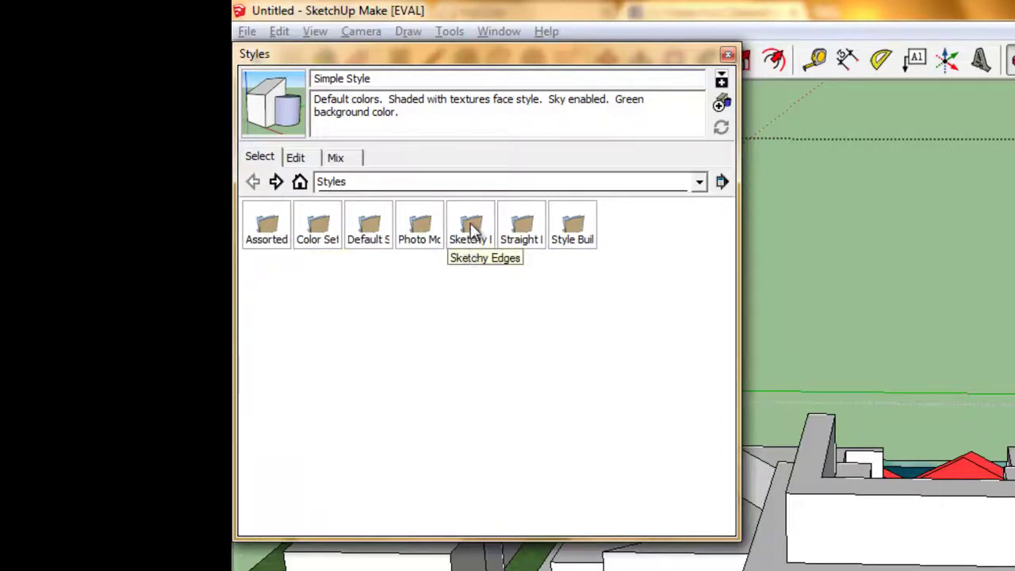
{"action": "left_click", "coordinate": [470, 227]}
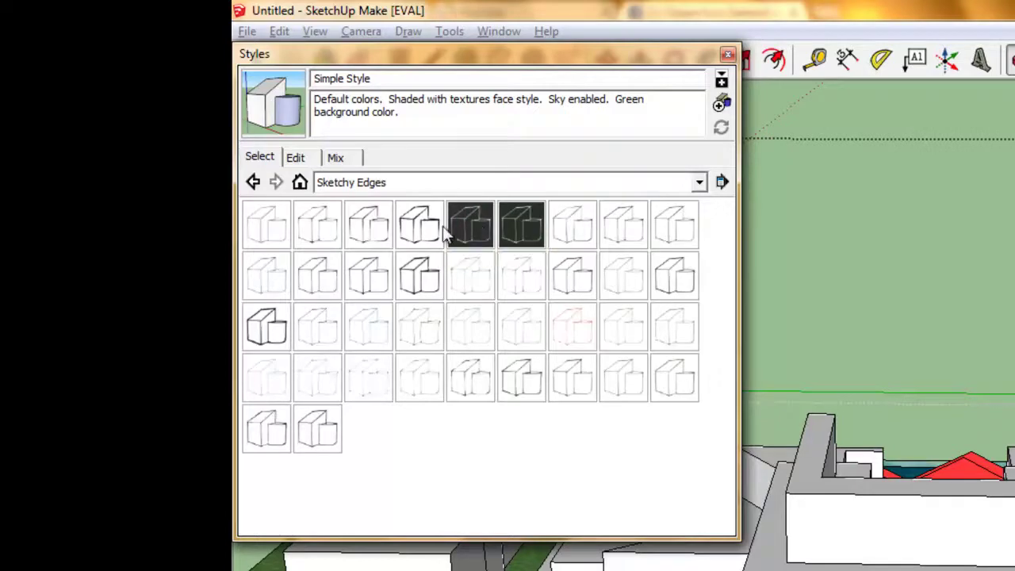
{"action": "left_click", "coordinate": [469, 221]}
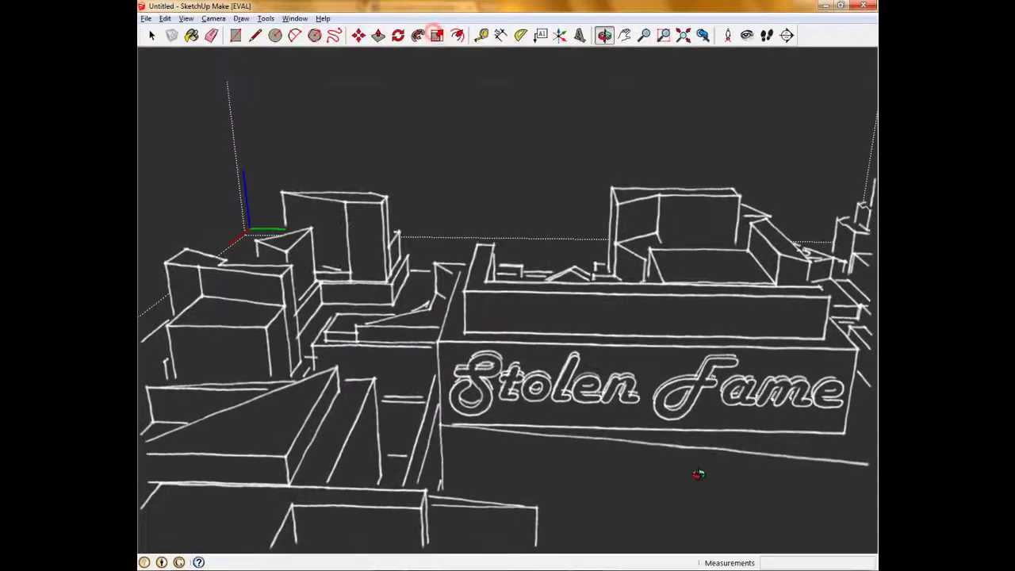
Zoom the view in and out around the city model
{"action": "scroll", "coordinate": [698, 474], "scroll_direction": "down", "scroll_amount": 2}
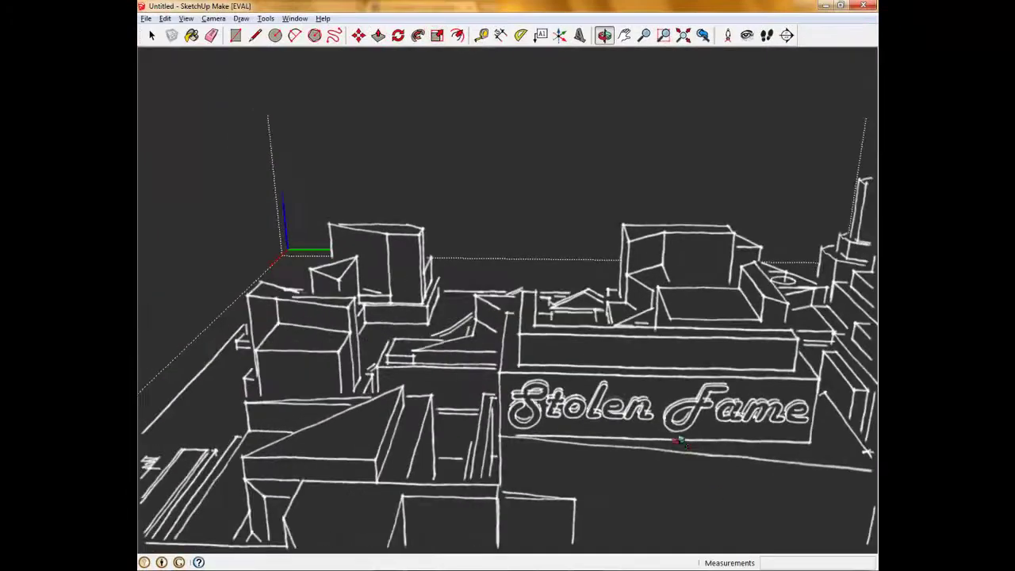
{"action": "scroll", "coordinate": [699, 479], "scroll_direction": "down", "scroll_amount": 2}
{"action": "scroll", "coordinate": [702, 488], "scroll_direction": "down", "scroll_amount": 2}
{"action": "scroll", "coordinate": [704, 498], "scroll_direction": "down", "scroll_amount": 2}
{"action": "scroll", "coordinate": [704, 496], "scroll_direction": "up", "scroll_amount": 2}
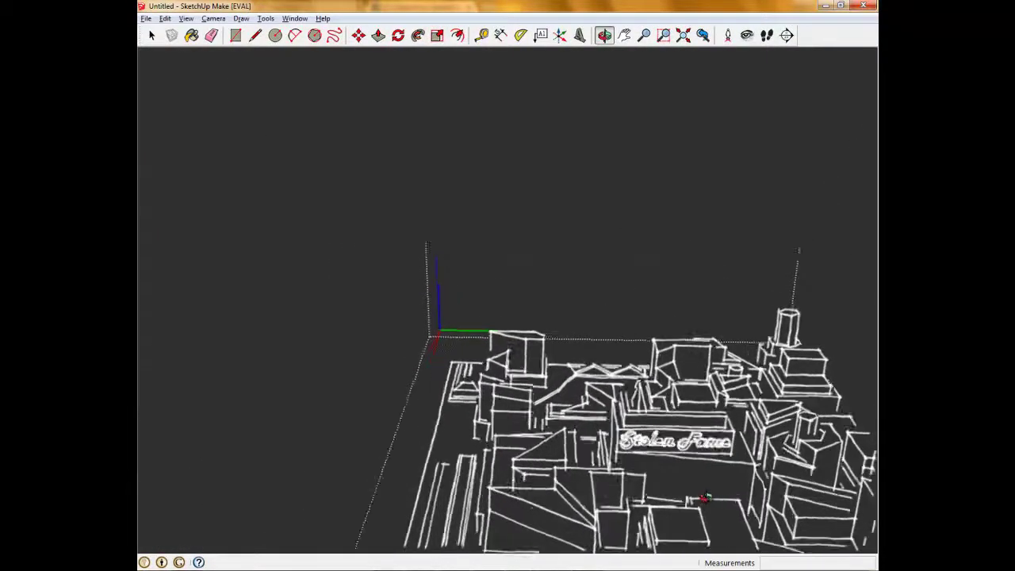
{"action": "scroll", "coordinate": [704, 484], "scroll_direction": "up", "scroll_amount": 2}
{"action": "scroll", "coordinate": [682, 444], "scroll_direction": "up", "scroll_amount": 2}
{"action": "scroll", "coordinate": [654, 401], "scroll_direction": "up", "scroll_amount": 2}
{"action": "scroll", "coordinate": [635, 384], "scroll_direction": "up", "scroll_amount": 2}
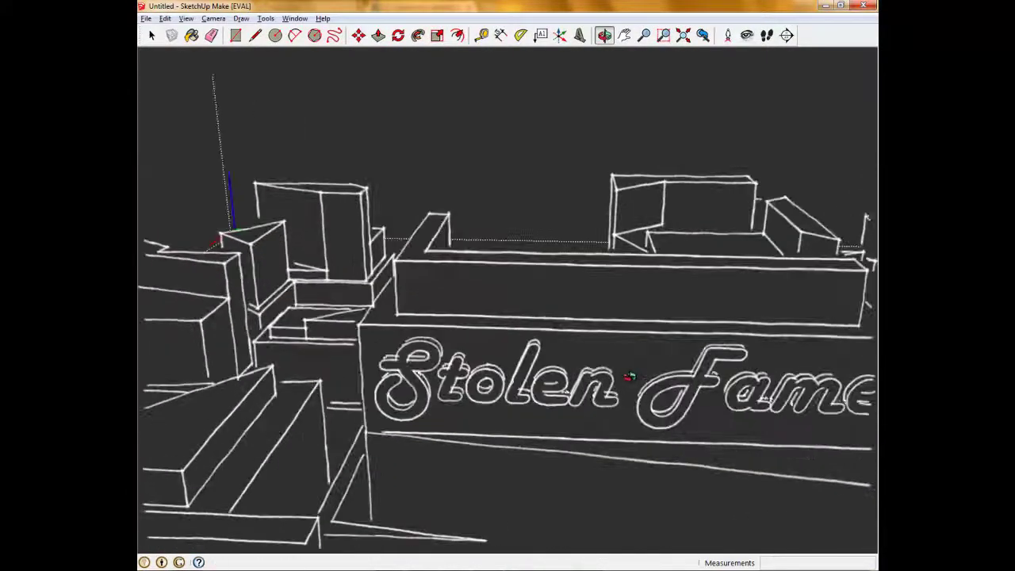
{"action": "scroll", "coordinate": [626, 376], "scroll_direction": "up", "scroll_amount": 3}
{"action": "key", "text": "m"}
{"action": "scroll", "coordinate": [620, 375], "scroll_direction": "down", "scroll_amount": 3}
{"action": "scroll", "coordinate": [620, 375], "scroll_direction": "down", "scroll_amount": 2}
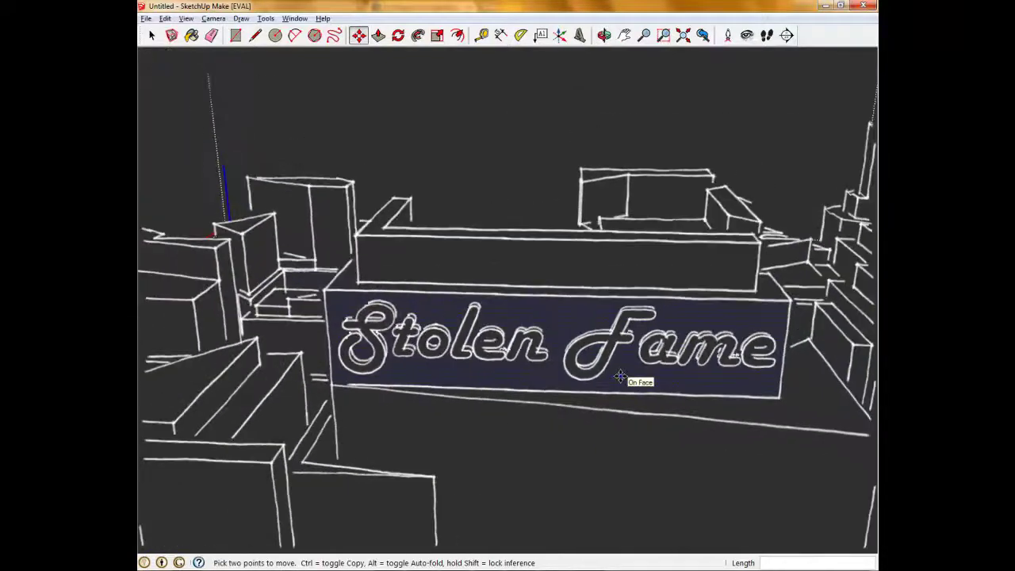
{"action": "scroll", "coordinate": [620, 376], "scroll_direction": "down", "scroll_amount": 2}
{"action": "scroll", "coordinate": [620, 378], "scroll_direction": "down", "scroll_amount": 2}
{"action": "scroll", "coordinate": [621, 379], "scroll_direction": "down", "scroll_amount": 2}
{"action": "scroll", "coordinate": [621, 379], "scroll_direction": "down", "scroll_amount": 3}
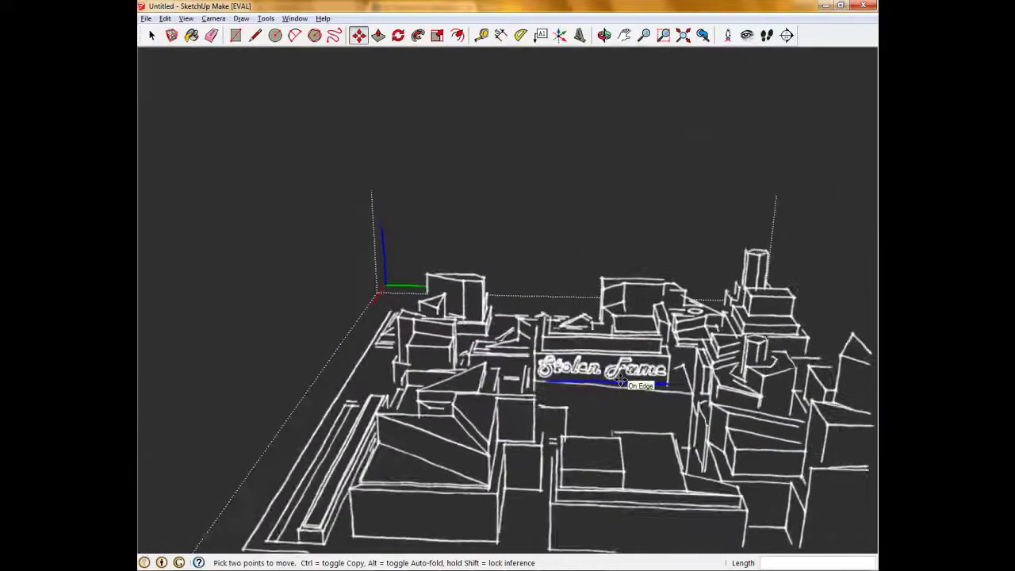
{"action": "scroll", "coordinate": [621, 379], "scroll_direction": "down", "scroll_amount": 2}
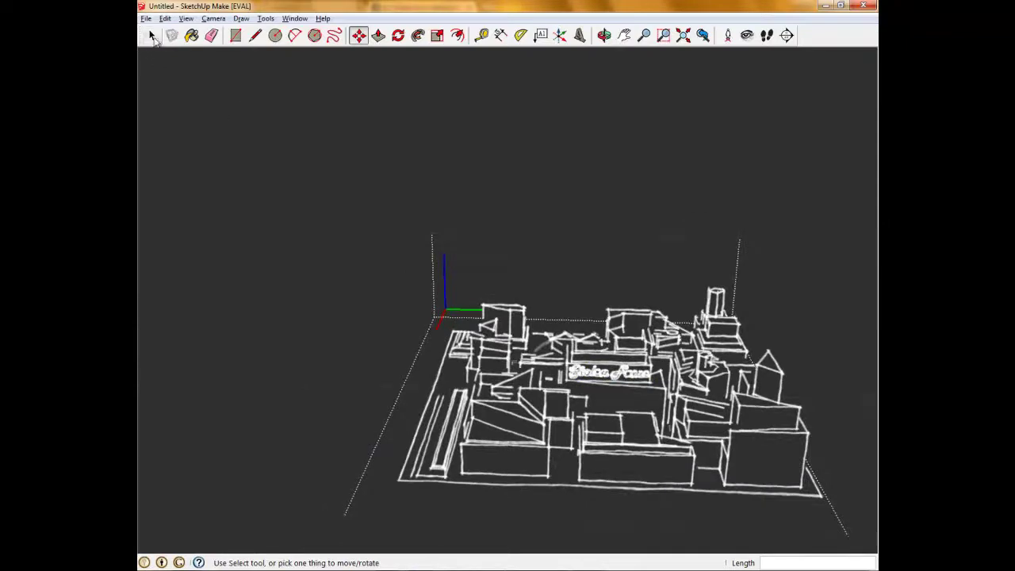
Clear the selection and zoom far out until the model is a tiny dash
{"action": "left_click", "coordinate": [152, 36]}
{"action": "left_click", "coordinate": [272, 260]}
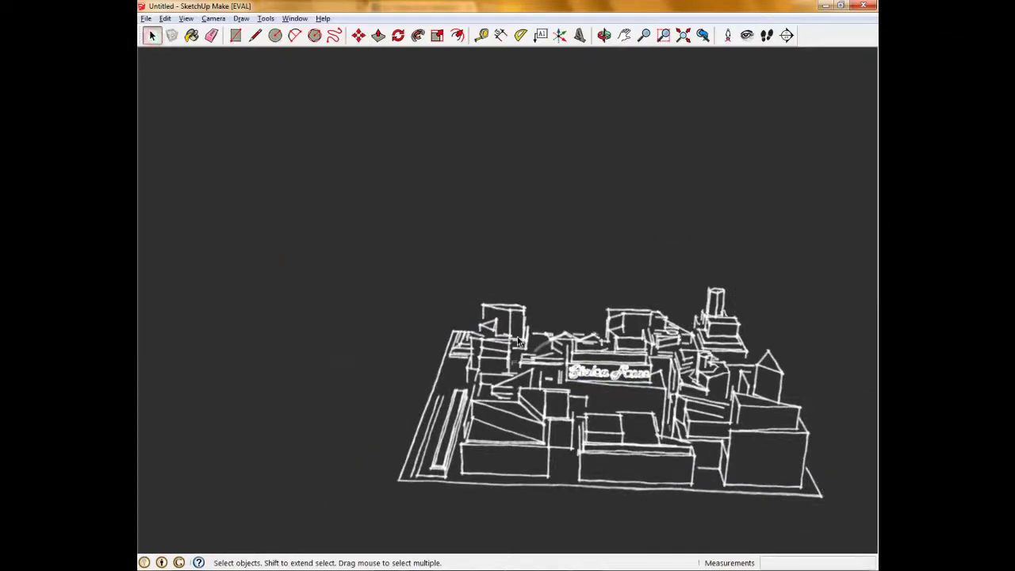
{"action": "scroll", "coordinate": [698, 420], "scroll_direction": "up", "scroll_amount": 2}
{"action": "scroll", "coordinate": [694, 421], "scroll_direction": "up", "scroll_amount": 2}
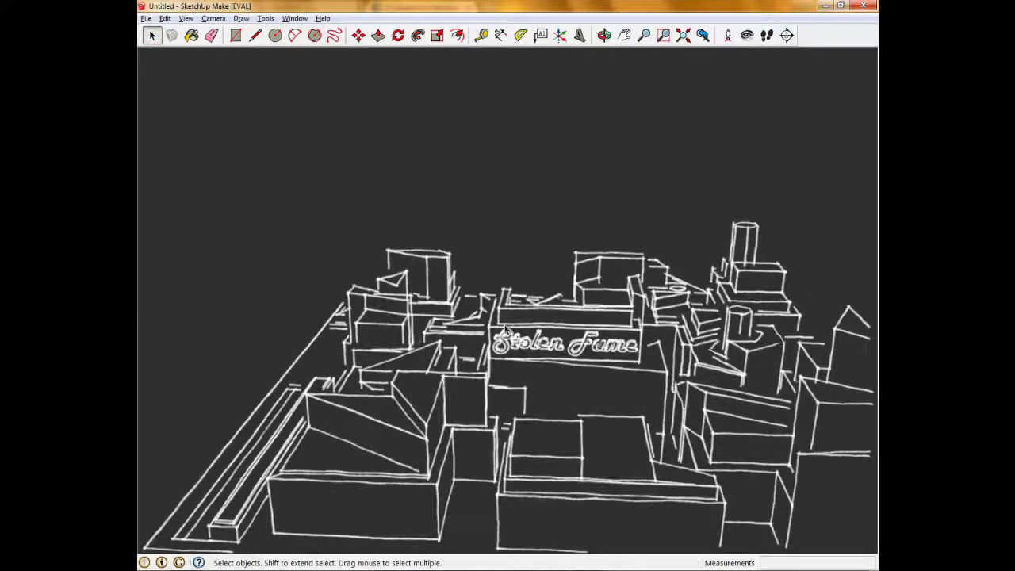
{"action": "scroll", "coordinate": [690, 420], "scroll_direction": "up", "scroll_amount": 2}
{"action": "scroll", "coordinate": [683, 420], "scroll_direction": "up", "scroll_amount": 2}
{"action": "scroll", "coordinate": [686, 425], "scroll_direction": "down", "scroll_amount": 2}
{"action": "scroll", "coordinate": [697, 430], "scroll_direction": "down", "scroll_amount": 2}
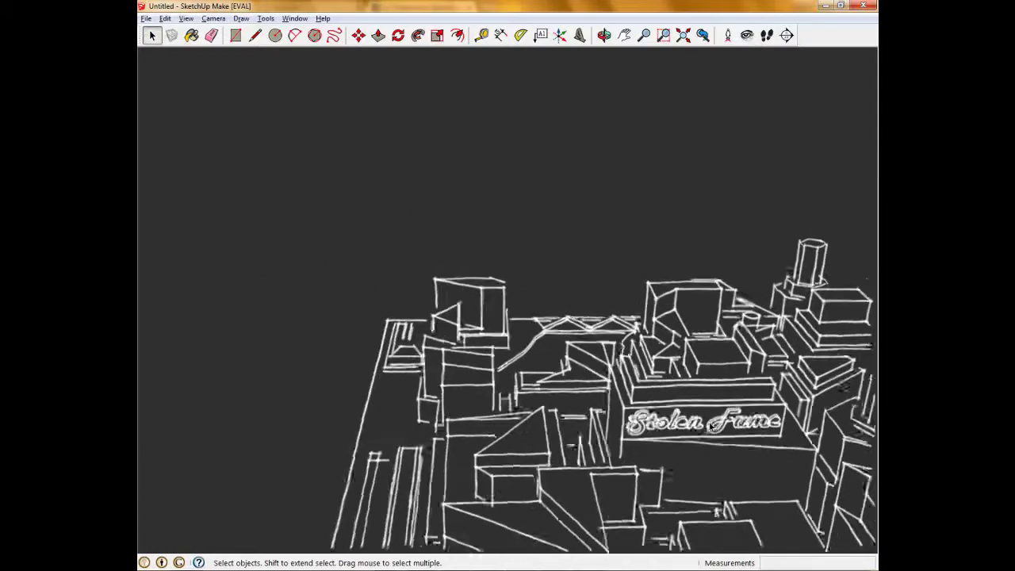
{"action": "scroll", "coordinate": [710, 436], "scroll_direction": "down", "scroll_amount": 2}
{"action": "scroll", "coordinate": [721, 444], "scroll_direction": "down", "scroll_amount": 2}
{"action": "scroll", "coordinate": [738, 449], "scroll_direction": "down", "scroll_amount": 2}
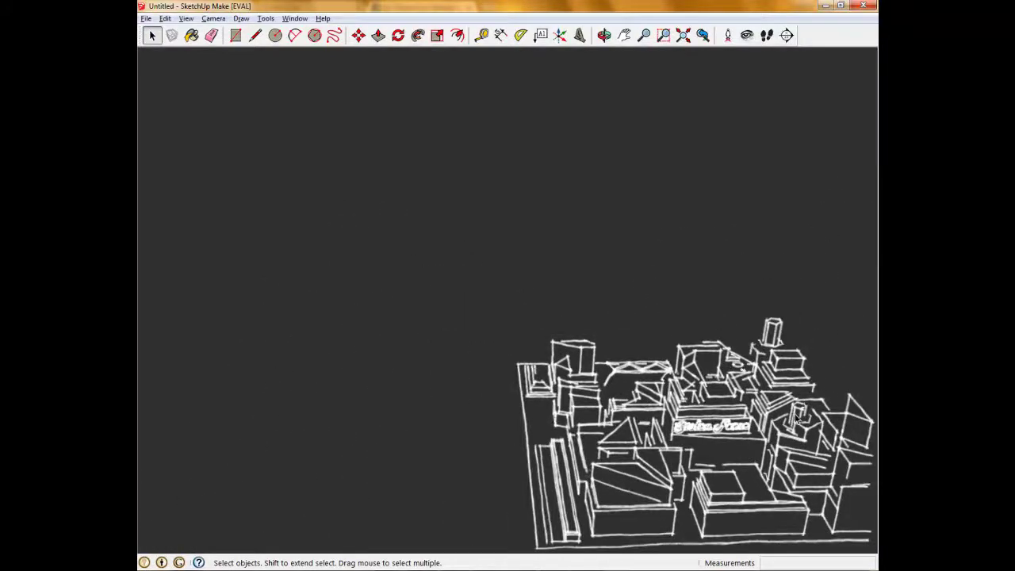
{"action": "scroll", "coordinate": [801, 404], "scroll_direction": "down", "scroll_amount": 2}
{"action": "scroll", "coordinate": [429, 205], "scroll_direction": "down", "scroll_amount": 2}
{"action": "scroll", "coordinate": [422, 201], "scroll_direction": "down", "scroll_amount": 2}
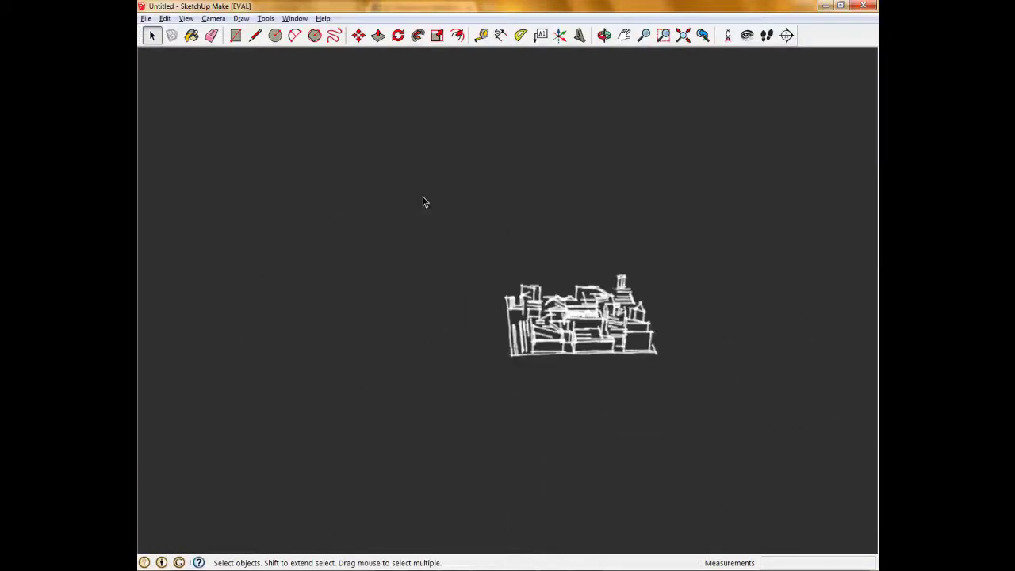
{"action": "scroll", "coordinate": [697, 214], "scroll_direction": "down", "scroll_amount": 2}
{"action": "scroll", "coordinate": [658, 222], "scroll_direction": "down", "scroll_amount": 1}
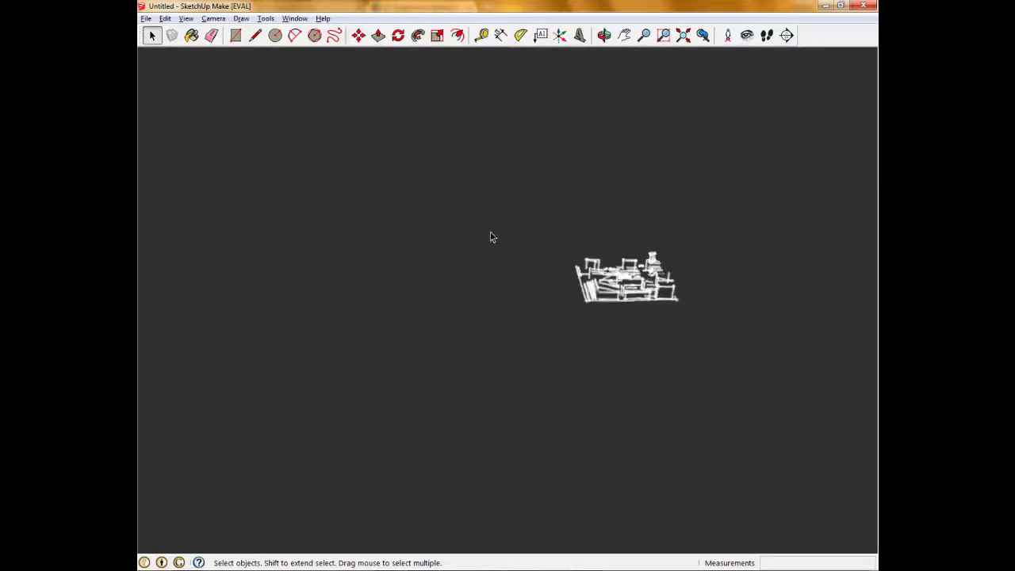
{"action": "scroll", "coordinate": [460, 246], "scroll_direction": "down", "scroll_amount": 2}
{"action": "scroll", "coordinate": [426, 257], "scroll_direction": "down", "scroll_amount": 2}
{"action": "scroll", "coordinate": [424, 259], "scroll_direction": "down", "scroll_amount": 1}
{"action": "scroll", "coordinate": [373, 274], "scroll_direction": "down", "scroll_amount": 2}
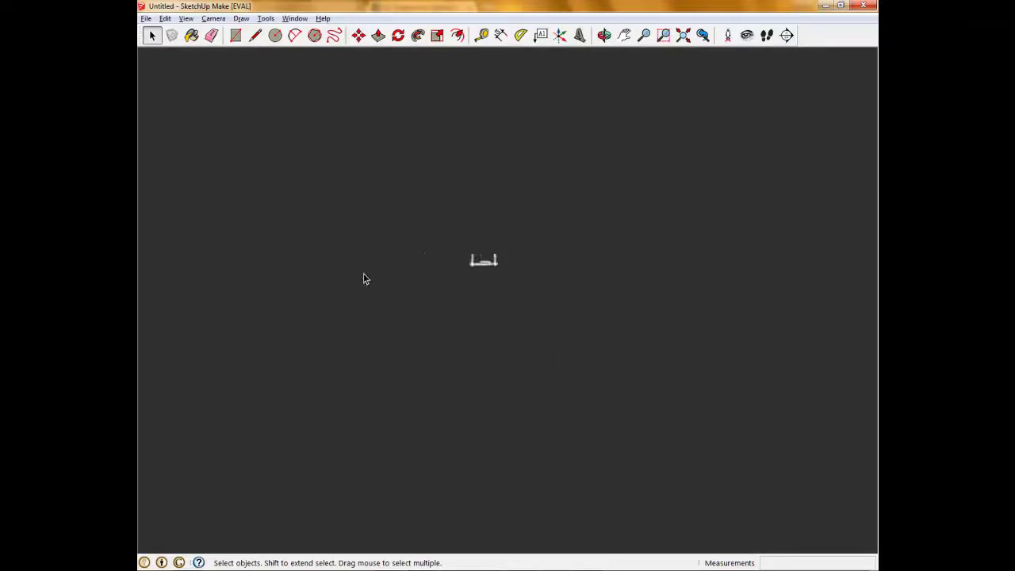
{"action": "scroll", "coordinate": [551, 299], "scroll_direction": "down", "scroll_amount": 1}
{"action": "scroll", "coordinate": [550, 299], "scroll_direction": "down", "scroll_amount": 1}
{"action": "scroll", "coordinate": [531, 312], "scroll_direction": "down", "scroll_amount": 1}
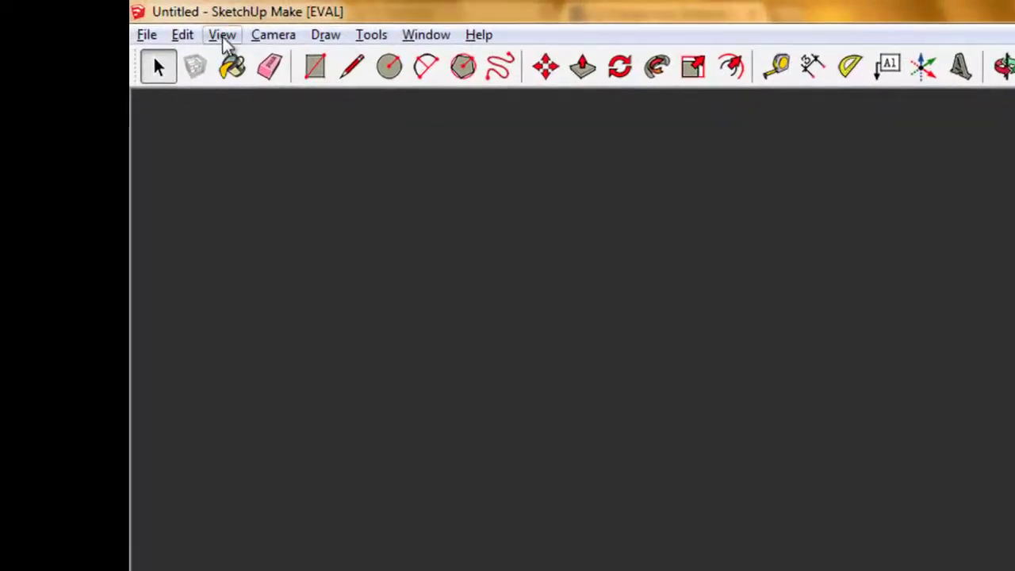
Add Scene 1 from the distant view, then orbit the city block to a new angle
{"action": "left_click", "coordinate": [220, 37]}
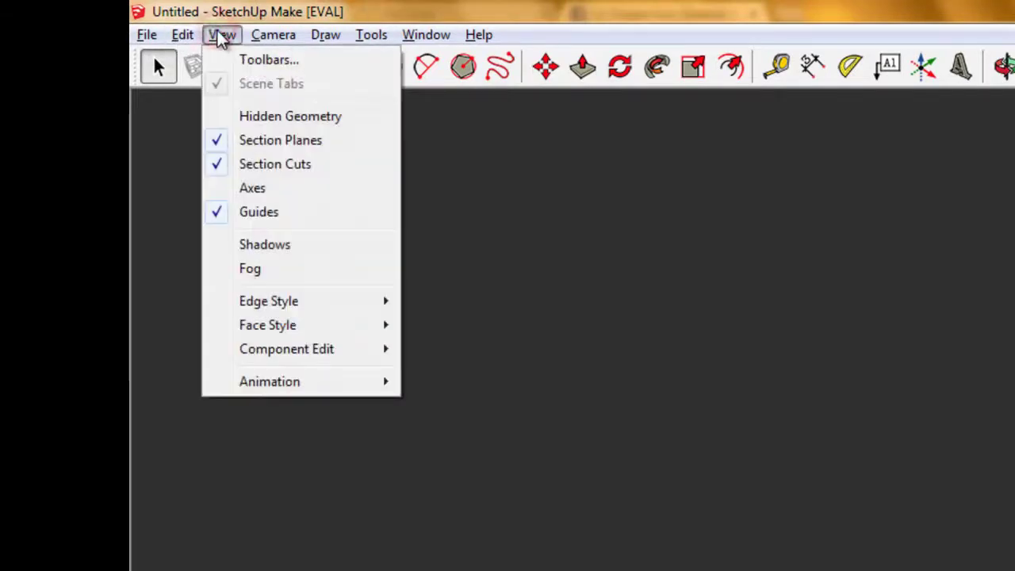
{"action": "left_click", "coordinate": [256, 391]}
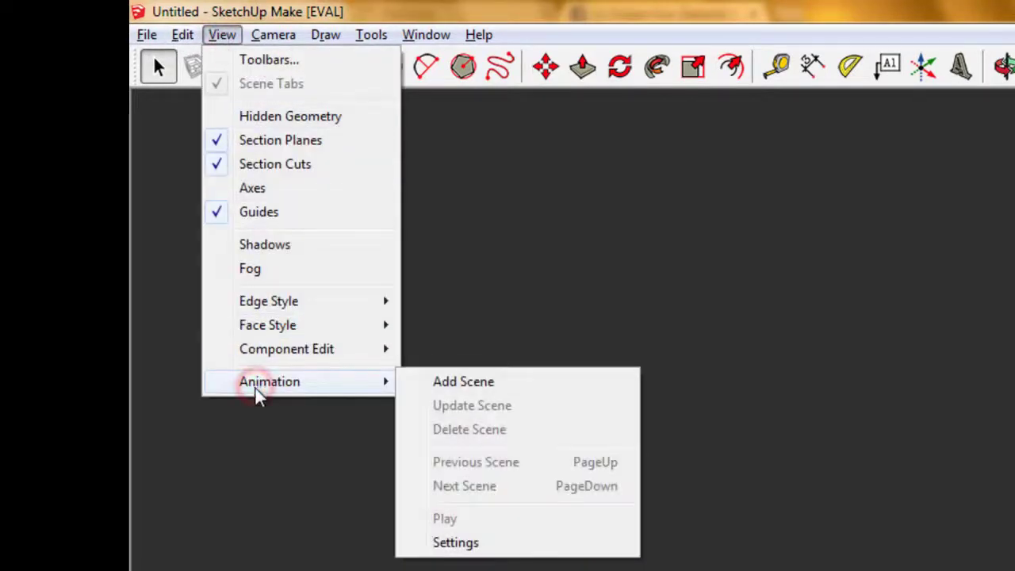
{"action": "left_click", "coordinate": [476, 388]}
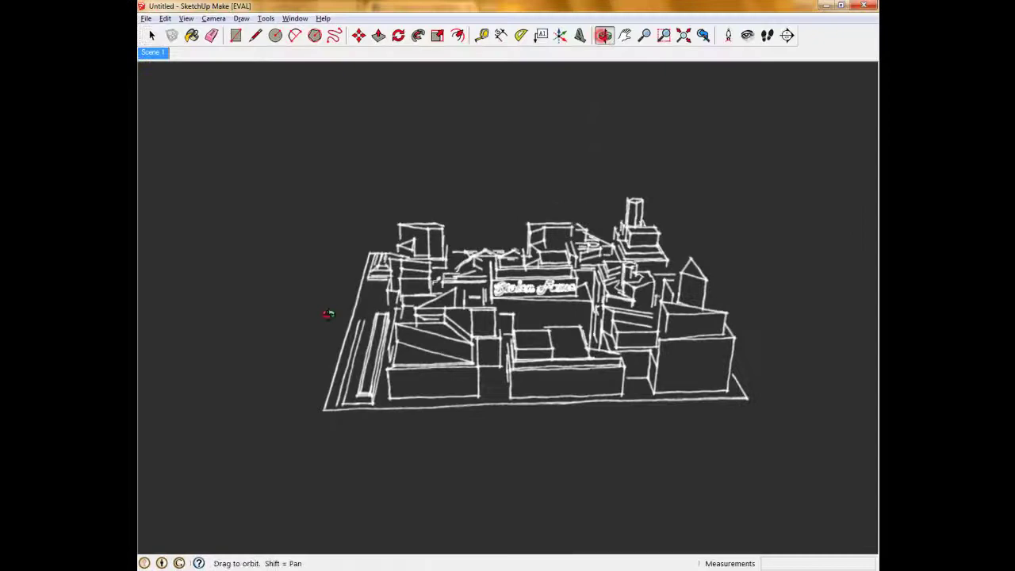
{"action": "mouse_move", "coordinate": [328, 315]}
{"action": "middle_mouse_down"}
{"action": "mouse_move", "coordinate": [274, 328]}
{"action": "mouse_move", "coordinate": [369, 345]}
{"action": "mouse_move", "coordinate": [362, 381]}
{"action": "mouse_move", "coordinate": [544, 349]}
{"action": "middle_mouse_up"}
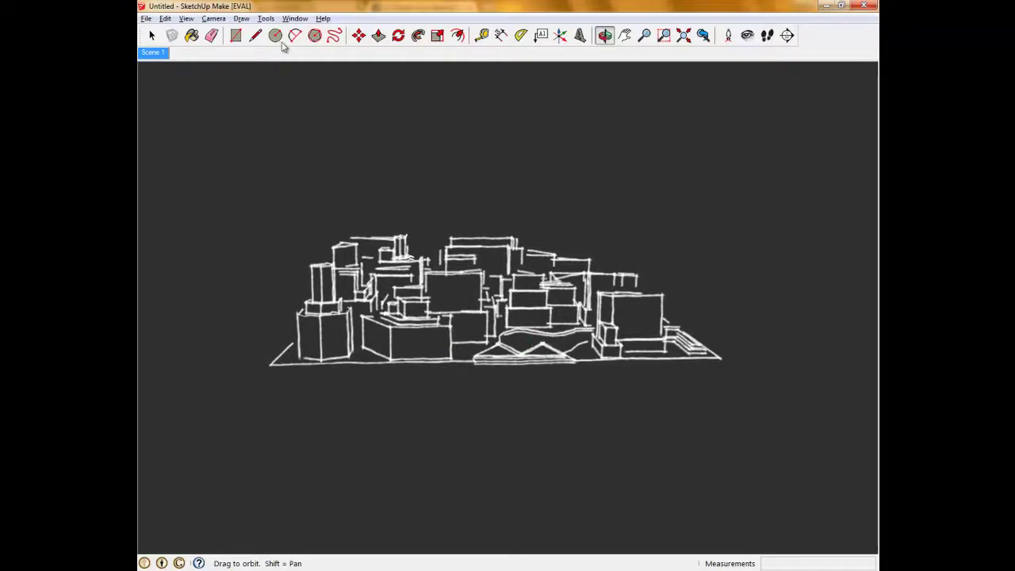
Add Scene 2 from the orbited view and switch back to the Scene 1 view
{"action": "left_click", "coordinate": [187, 18]}
{"action": "mouse_move", "coordinate": [312, 301]}
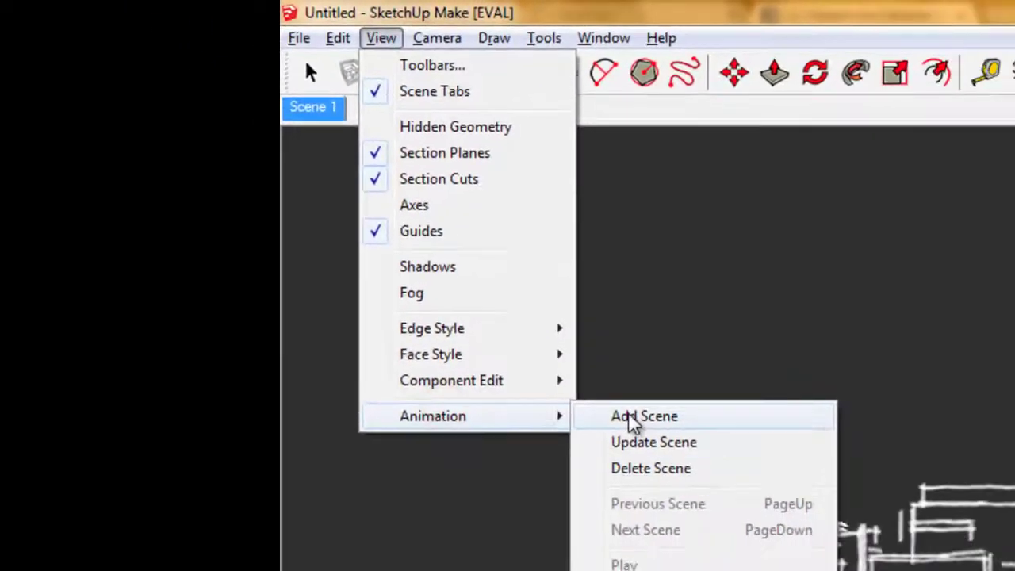
{"action": "left_click", "coordinate": [630, 418]}
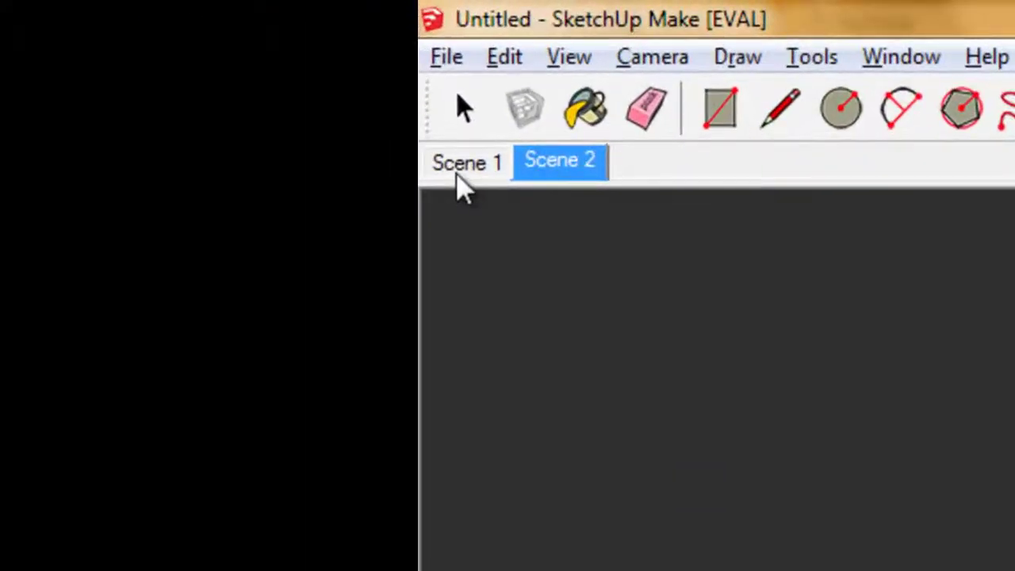
{"action": "left_click", "coordinate": [149, 56]}
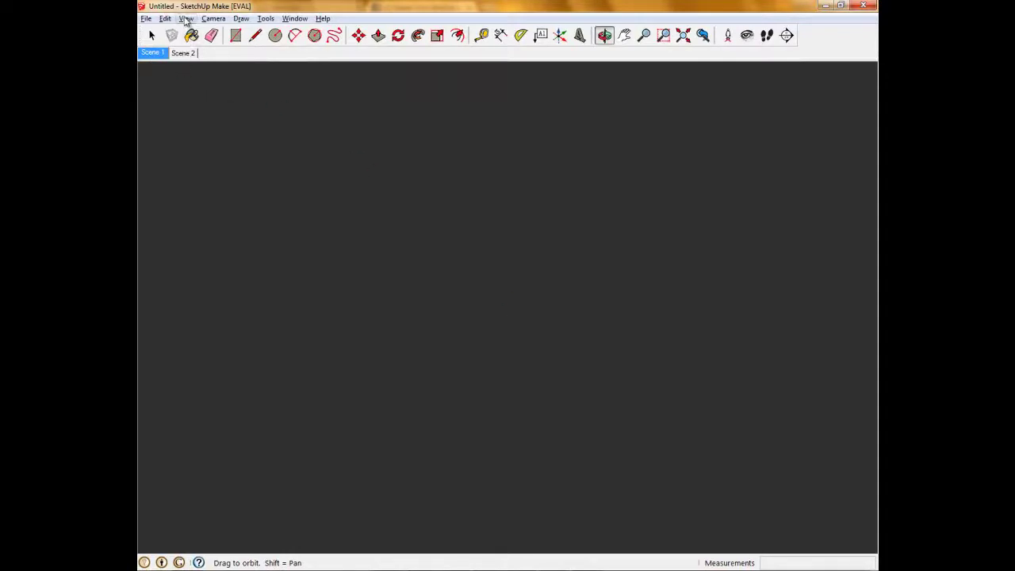
{"action": "left_click", "coordinate": [185, 18]}
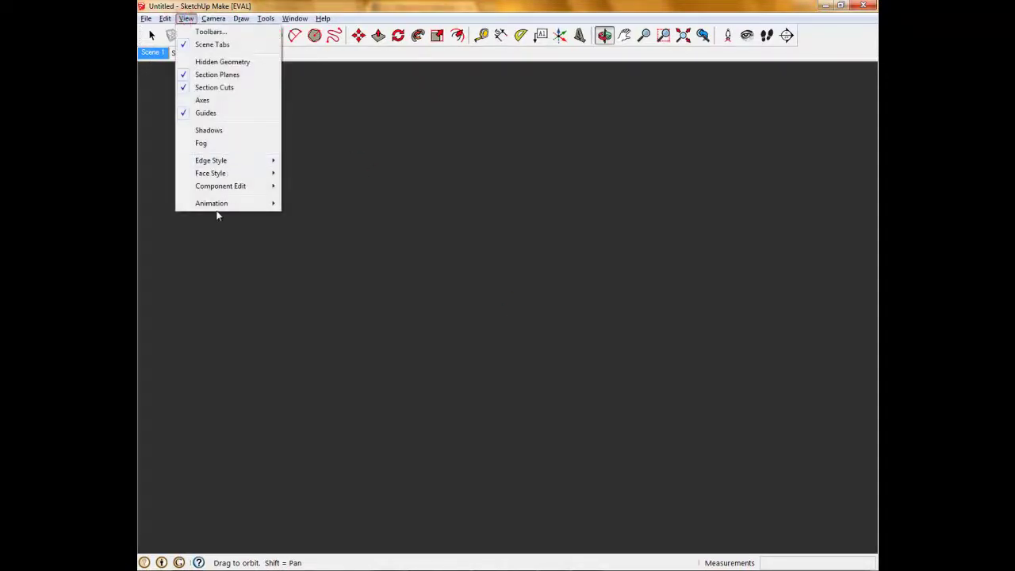
{"action": "mouse_move", "coordinate": [211, 203]}
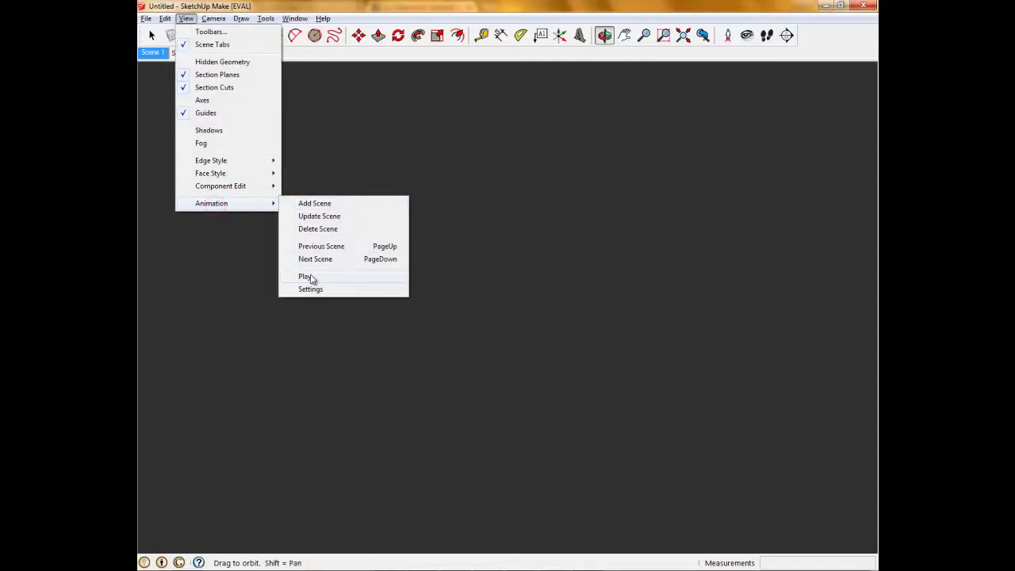
Play the scene animation, move the playback box aside, and stop it
{"action": "left_click", "coordinate": [305, 277]}
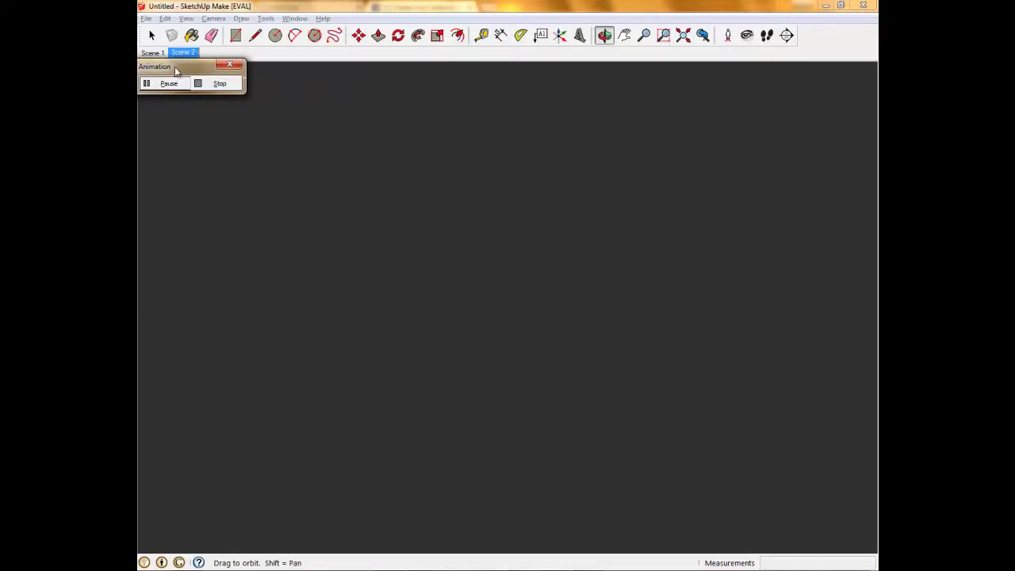
{"action": "mouse_move", "coordinate": [176, 70]}
{"action": "left_mouse_down"}
{"action": "mouse_move", "coordinate": [191, 148]}
{"action": "mouse_move", "coordinate": [191, 100]}
{"action": "left_mouse_up"}
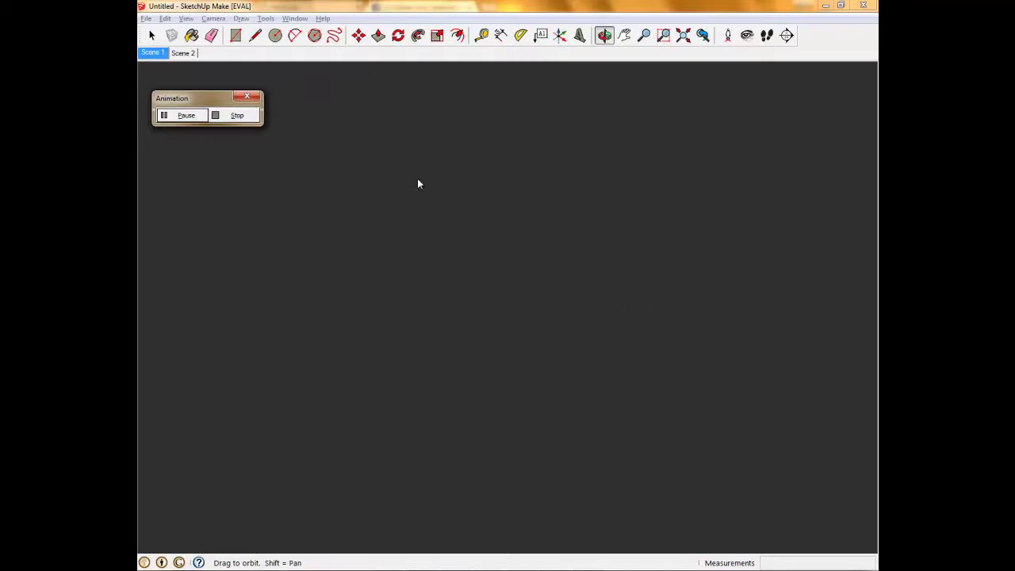
{"action": "left_click", "coordinate": [215, 115]}
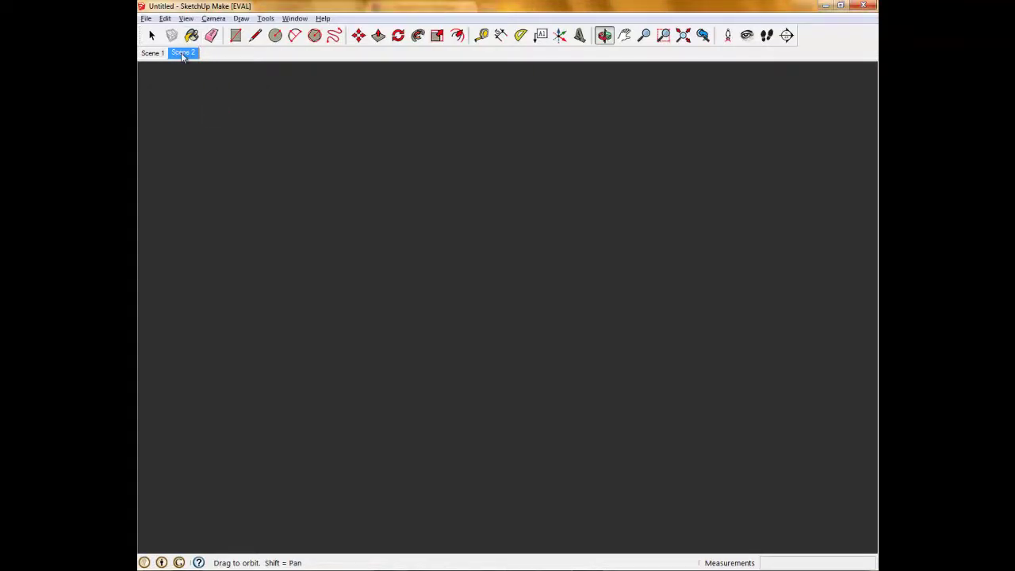
Return to the Scene 2 view and adjust the zoom on the city block
{"action": "left_click", "coordinate": [181, 52]}
{"action": "scroll", "coordinate": [525, 291], "scroll_direction": "down", "scroll_amount": 3}
{"action": "scroll", "coordinate": [524, 290], "scroll_direction": "down", "scroll_amount": 3}
{"action": "scroll", "coordinate": [520, 285], "scroll_direction": "down", "scroll_amount": 2}
{"action": "scroll", "coordinate": [516, 282], "scroll_direction": "up", "scroll_amount": 5}
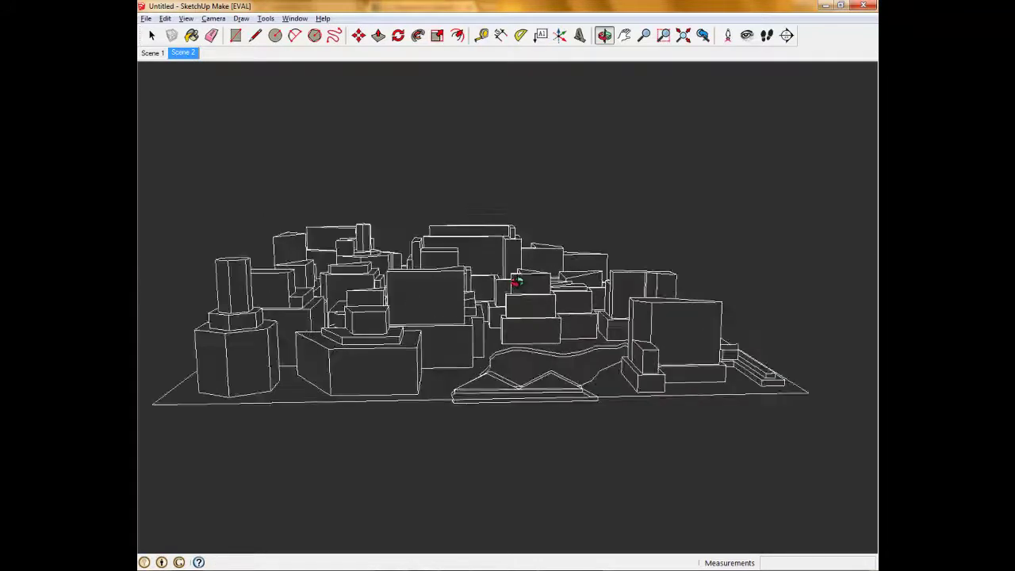
{"action": "scroll", "coordinate": [516, 281], "scroll_direction": "down", "scroll_amount": 2}
{"action": "scroll", "coordinate": [516, 281], "scroll_direction": "up", "scroll_amount": 3}
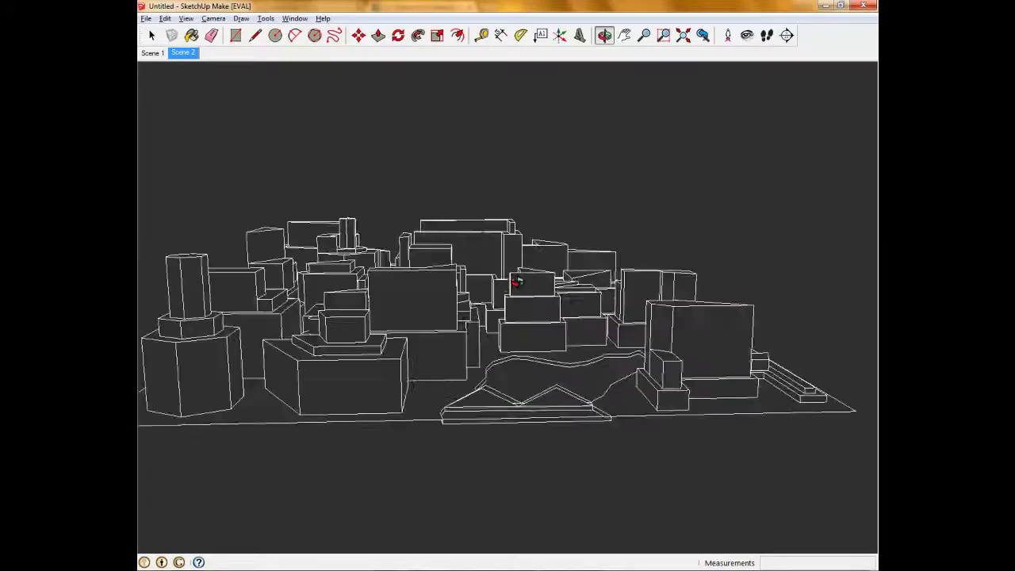
{"action": "scroll", "coordinate": [517, 281], "scroll_direction": "up", "scroll_amount": 2}
{"action": "scroll", "coordinate": [516, 283], "scroll_direction": "down", "scroll_amount": 4}
{"action": "scroll", "coordinate": [474, 274], "scroll_direction": "down", "scroll_amount": 2}
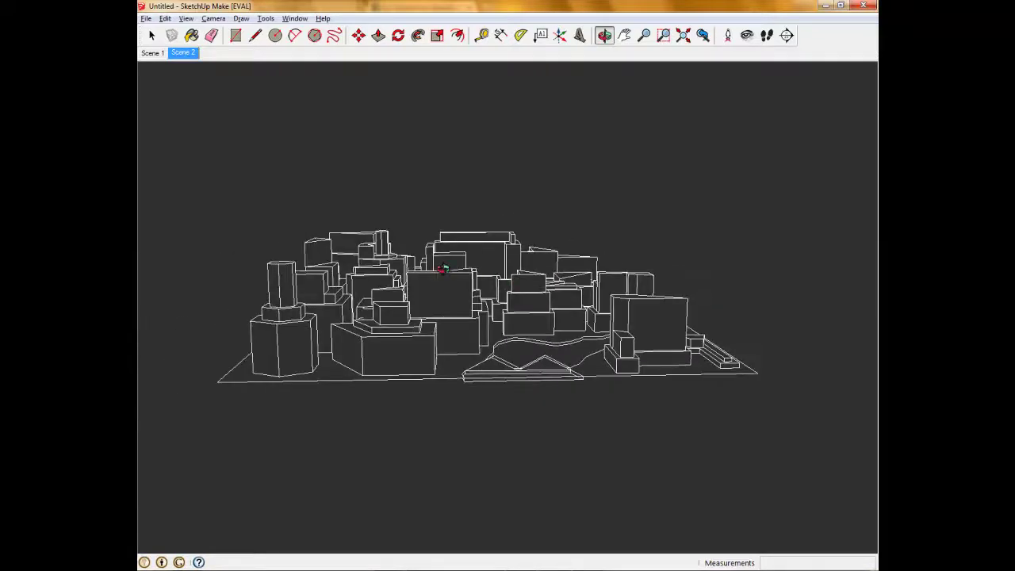
{"action": "scroll", "coordinate": [442, 270], "scroll_direction": "up", "scroll_amount": 2}
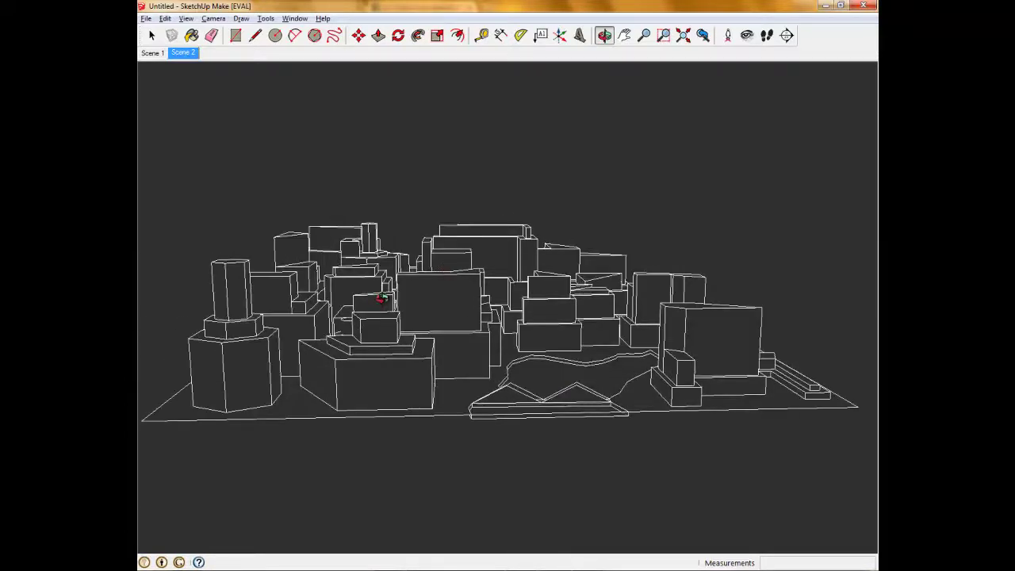
Zoom in on the city block and save the close-up view as Scene 3
{"action": "scroll", "coordinate": [576, 290], "scroll_direction": "down", "scroll_amount": 1}
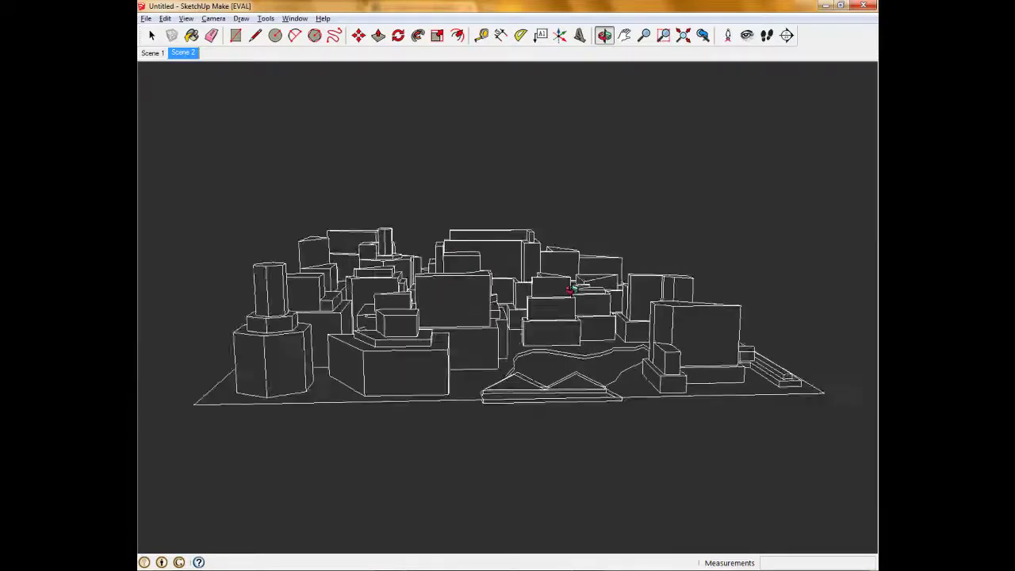
{"action": "scroll", "coordinate": [555, 288], "scroll_direction": "down", "scroll_amount": 1}
{"action": "scroll", "coordinate": [547, 287], "scroll_direction": "up", "scroll_amount": 2}
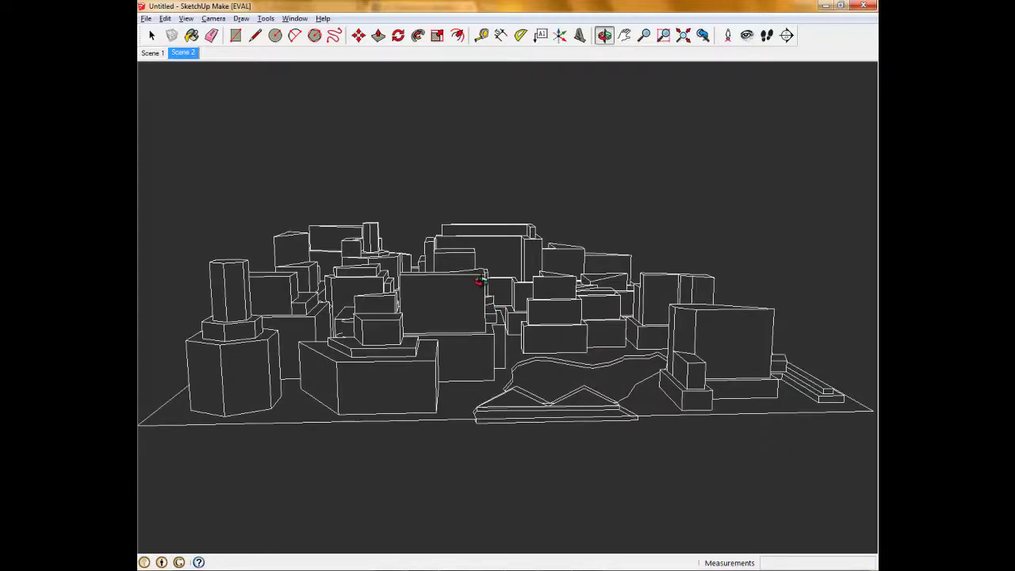
{"action": "scroll", "coordinate": [478, 281], "scroll_direction": "up", "scroll_amount": 1}
{"action": "scroll", "coordinate": [476, 279], "scroll_direction": "up", "scroll_amount": 2}
{"action": "scroll", "coordinate": [492, 281], "scroll_direction": "up", "scroll_amount": 2}
{"action": "scroll", "coordinate": [500, 284], "scroll_direction": "up", "scroll_amount": 2}
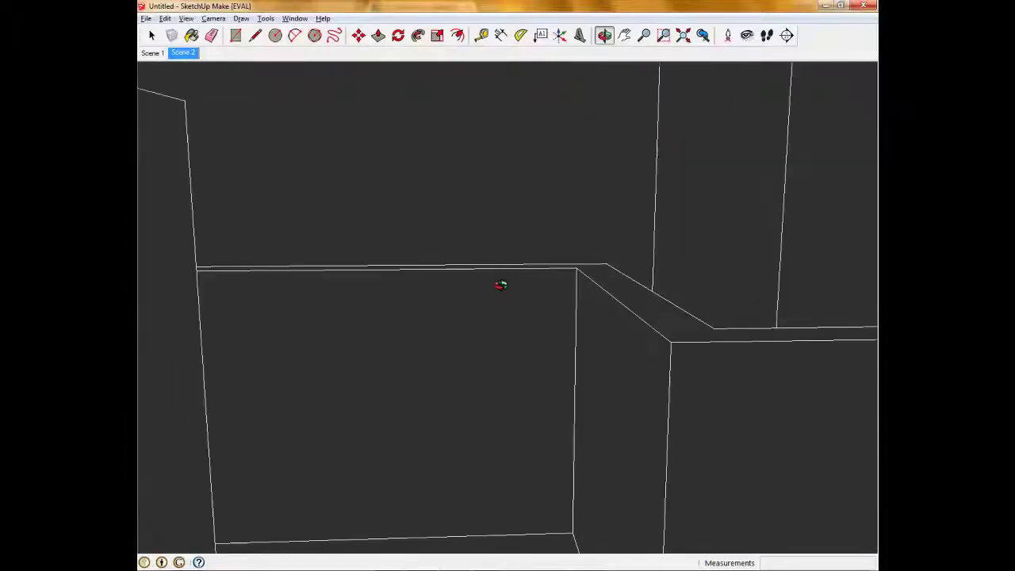
{"action": "left_click", "coordinate": [212, 19]}
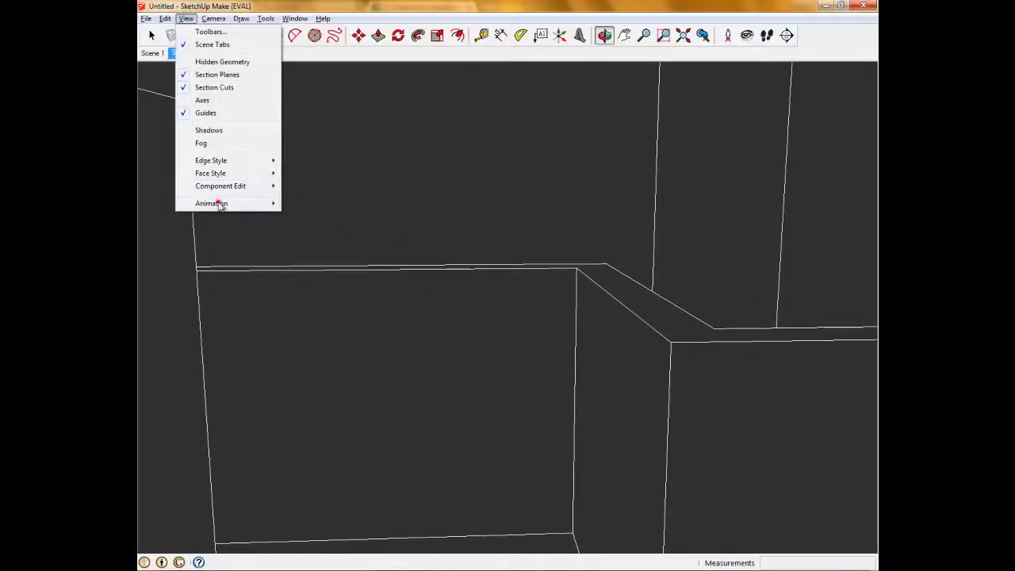
{"action": "mouse_move", "coordinate": [212, 203]}
{"action": "left_click", "coordinate": [324, 203]}
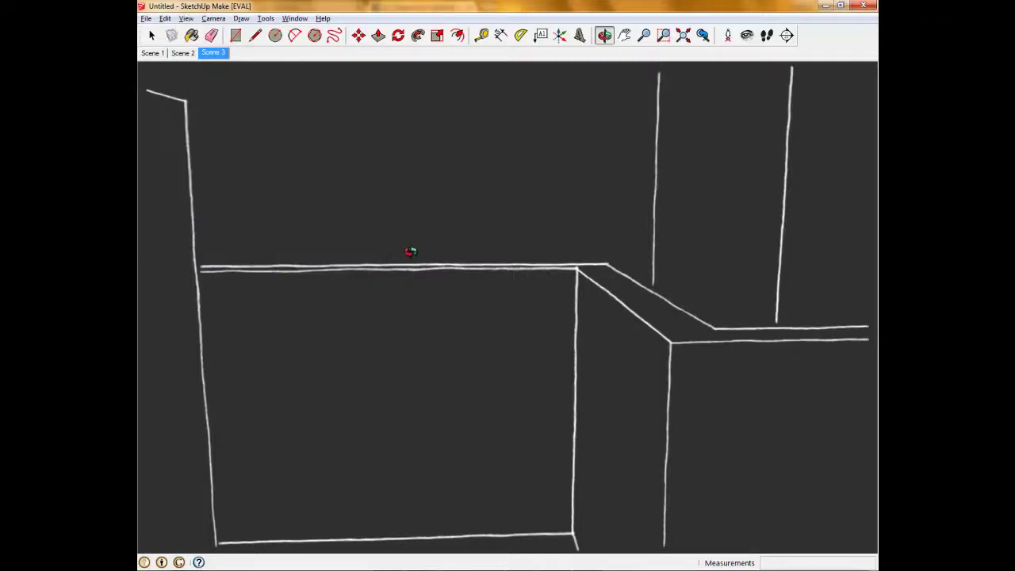
Zoom back out and save the wide city view as Scene 4
{"action": "scroll", "coordinate": [439, 284], "scroll_direction": "down", "scroll_amount": 3}
{"action": "scroll", "coordinate": [440, 287], "scroll_direction": "down", "scroll_amount": 3}
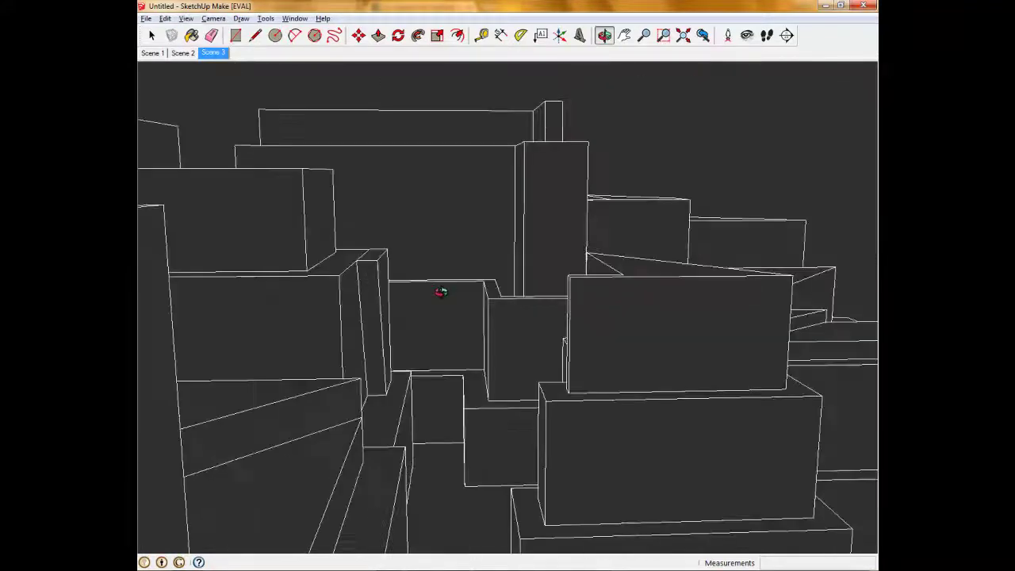
{"action": "scroll", "coordinate": [441, 291], "scroll_direction": "down", "scroll_amount": 3}
{"action": "scroll", "coordinate": [441, 291], "scroll_direction": "down", "scroll_amount": 3}
{"action": "scroll", "coordinate": [441, 292], "scroll_direction": "down", "scroll_amount": 2}
{"action": "scroll", "coordinate": [440, 291], "scroll_direction": "down", "scroll_amount": 2}
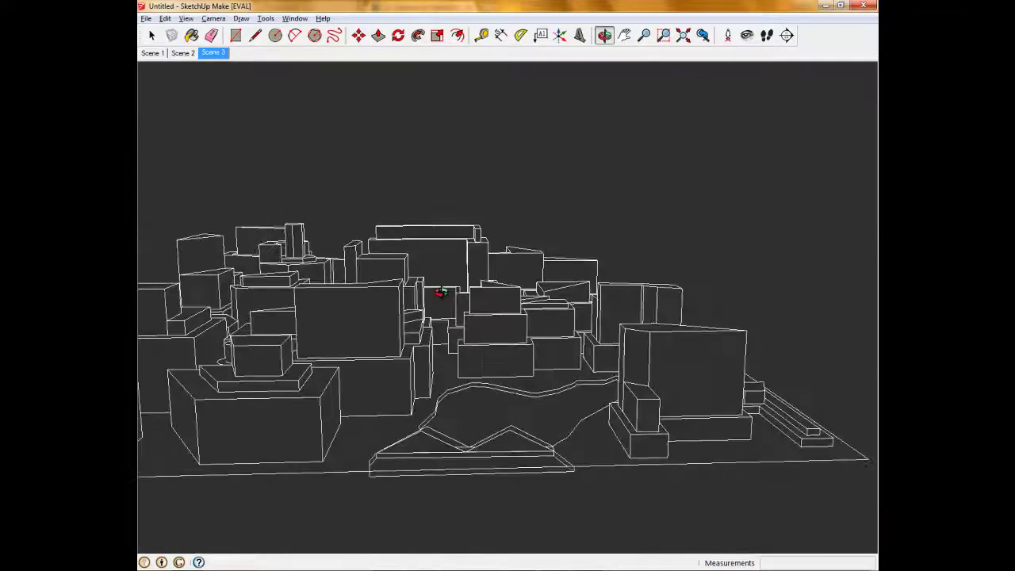
{"action": "left_click", "coordinate": [165, 18]}
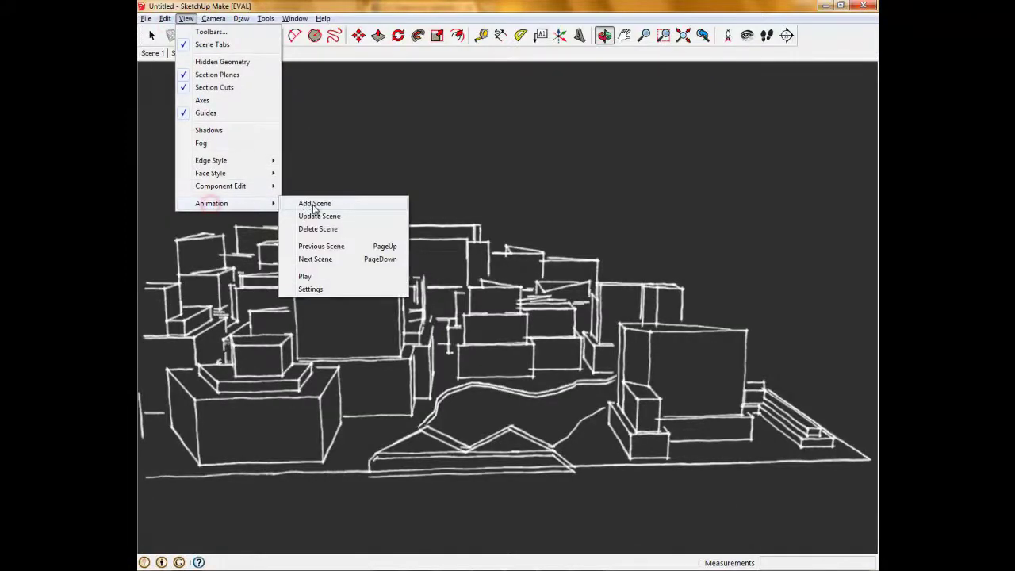
{"action": "left_click", "coordinate": [313, 205]}
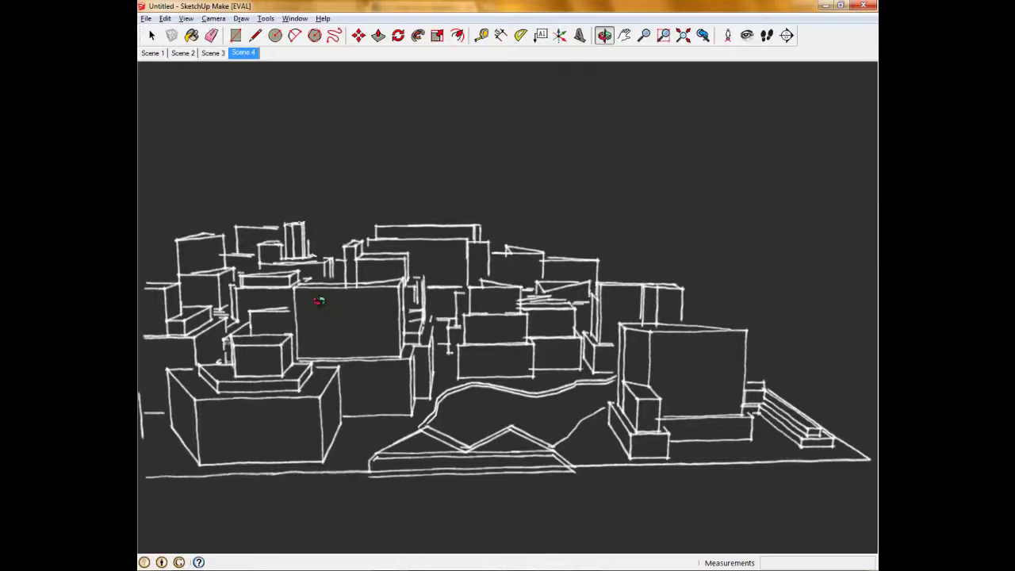
Orbit the city model down to a street-level view of the buildings
{"action": "left_click_drag", "start_coordinate": [215, 353], "coordinate": [659, 317]}
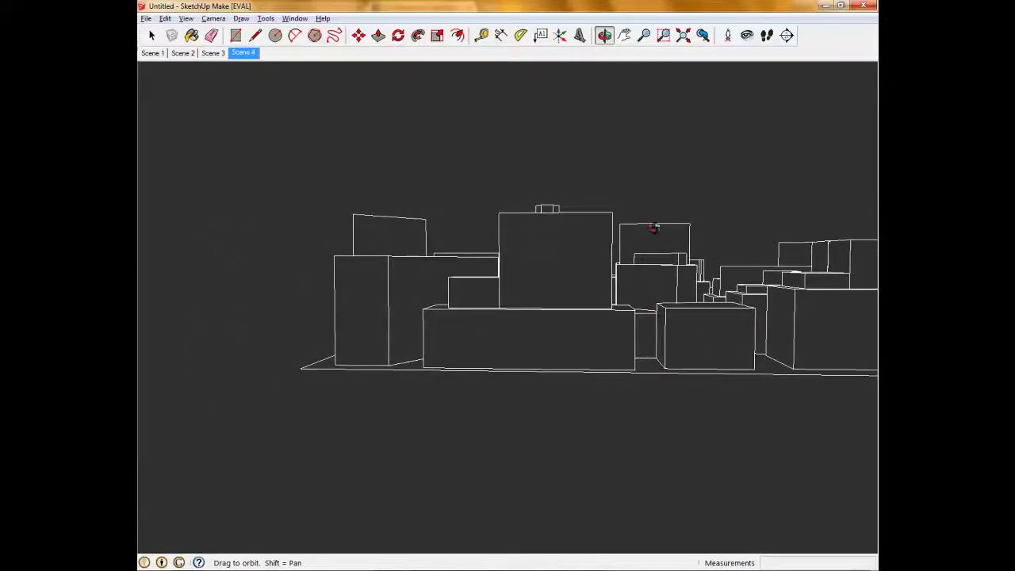
{"action": "left_click_drag", "start_coordinate": [654, 228], "coordinate": [457, 284]}
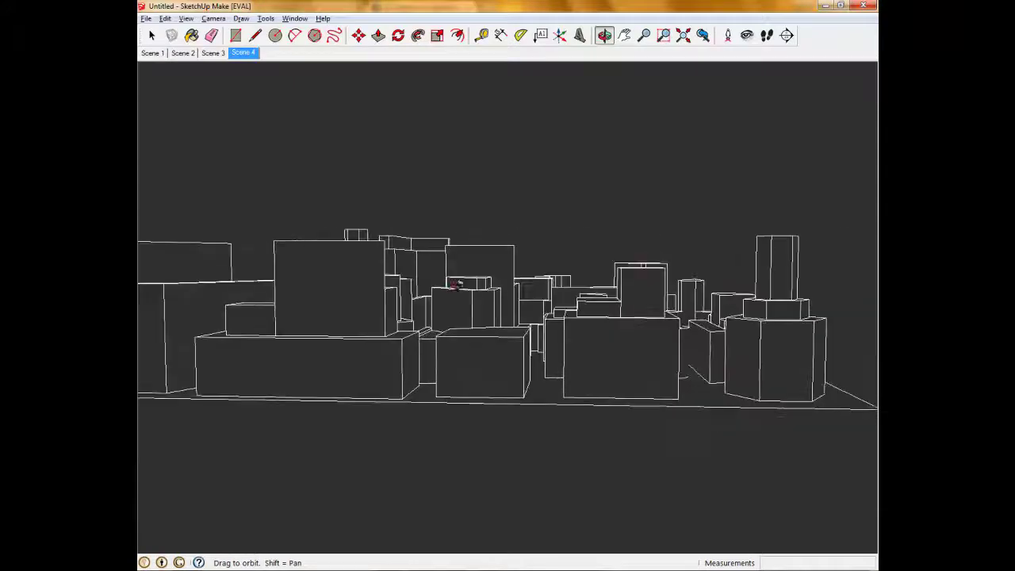
{"action": "left_click", "coordinate": [186, 19]}
{"action": "left_click", "coordinate": [209, 203]}
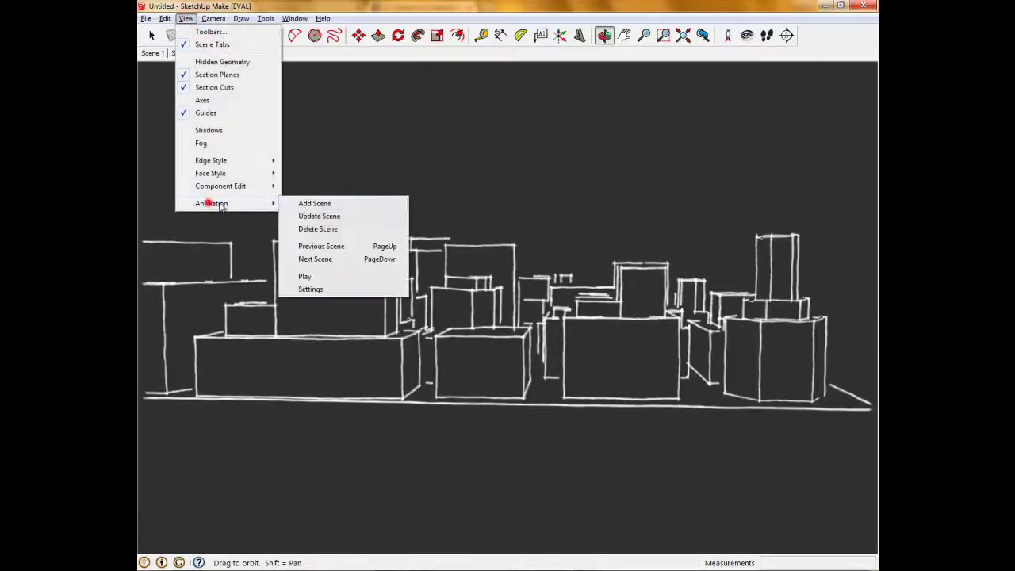
Add Scene 5, then orbit to an oblique view and record it into Scene 5
{"action": "left_click", "coordinate": [309, 204]}
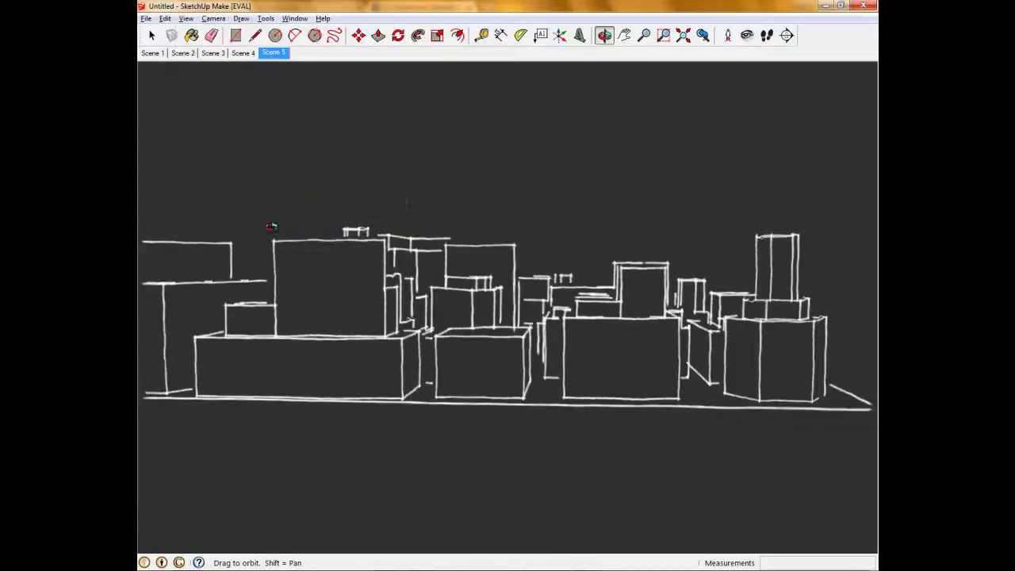
{"action": "mouse_move", "coordinate": [195, 255]}
{"action": "left_mouse_down"}
{"action": "mouse_move", "coordinate": [550, 294]}
{"action": "mouse_move", "coordinate": [630, 290]}
{"action": "mouse_move", "coordinate": [655, 272]}
{"action": "mouse_move", "coordinate": [719, 265]}
{"action": "left_mouse_up"}
{"action": "left_click", "coordinate": [185, 18]}
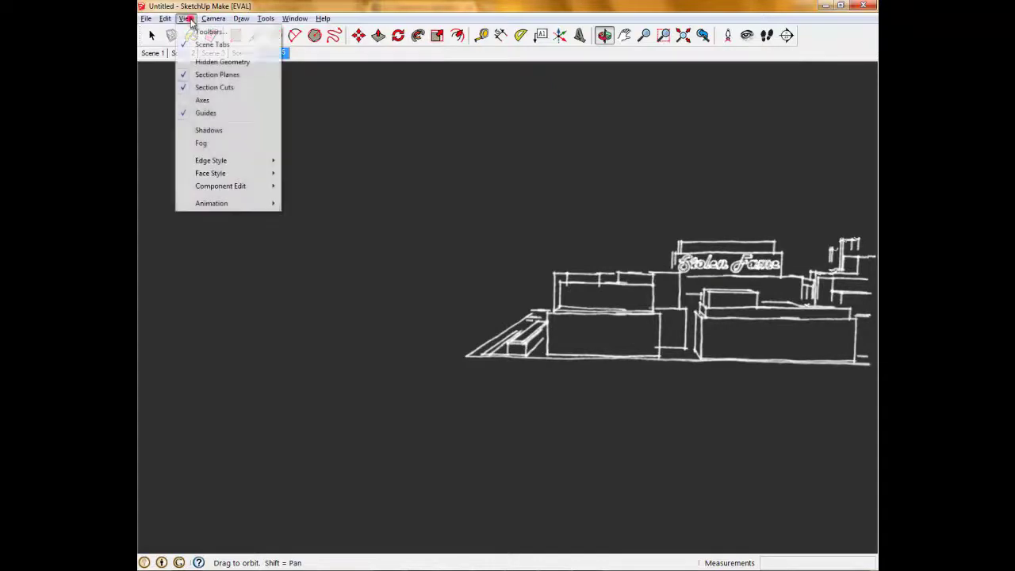
{"action": "mouse_move", "coordinate": [211, 203]}
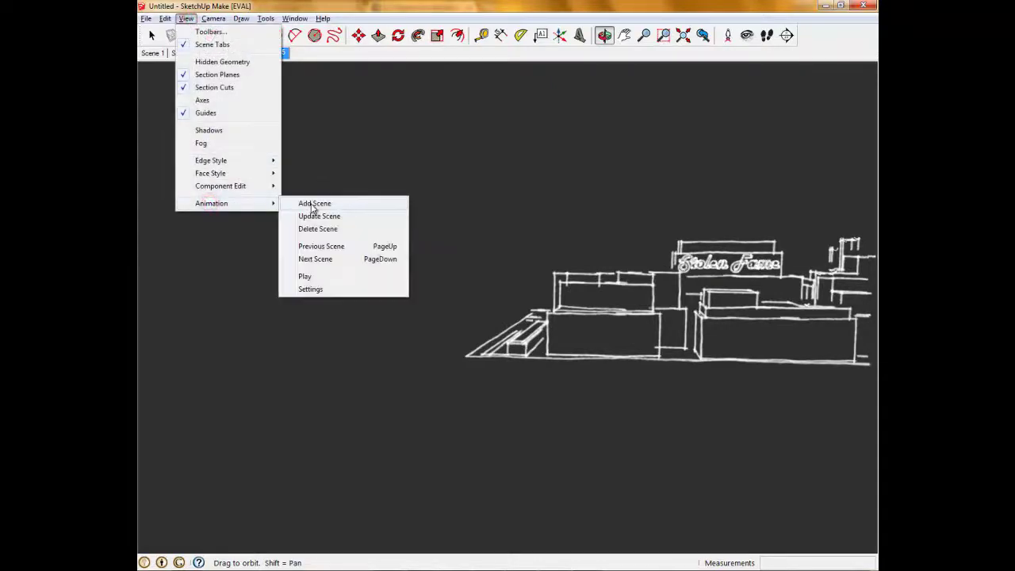
{"action": "left_click", "coordinate": [342, 204]}
Orbit to a frontal view with the whole block centred and add Scene 6
{"action": "left_click_drag", "start_coordinate": [666, 195], "coordinate": [478, 207]}
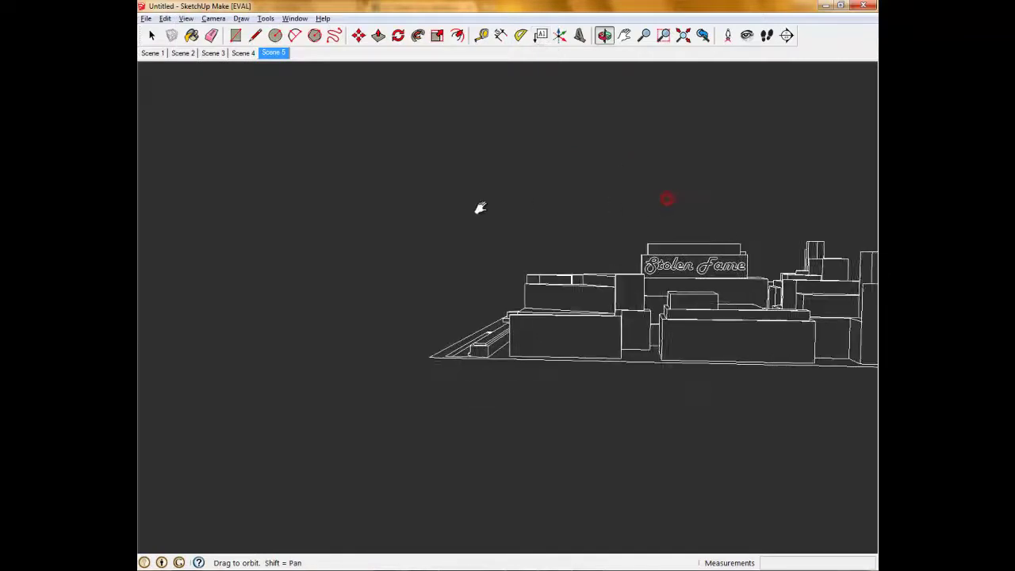
{"action": "mouse_move", "coordinate": [623, 272]}
{"action": "left_mouse_down"}
{"action": "mouse_move", "coordinate": [381, 265]}
{"action": "mouse_move", "coordinate": [469, 239]}
{"action": "mouse_move", "coordinate": [463, 274]}
{"action": "left_mouse_up"}
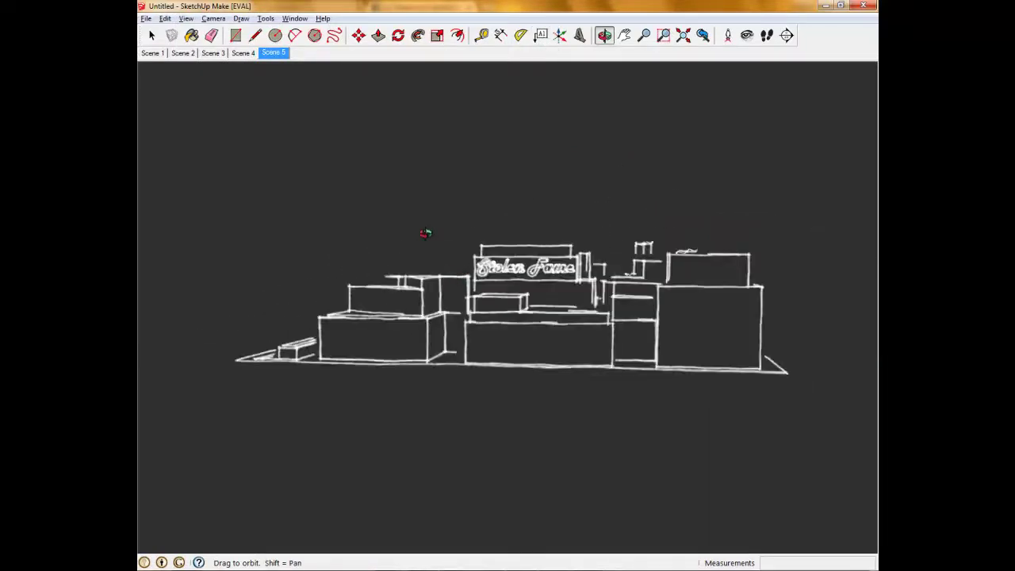
{"action": "left_click", "coordinate": [183, 19]}
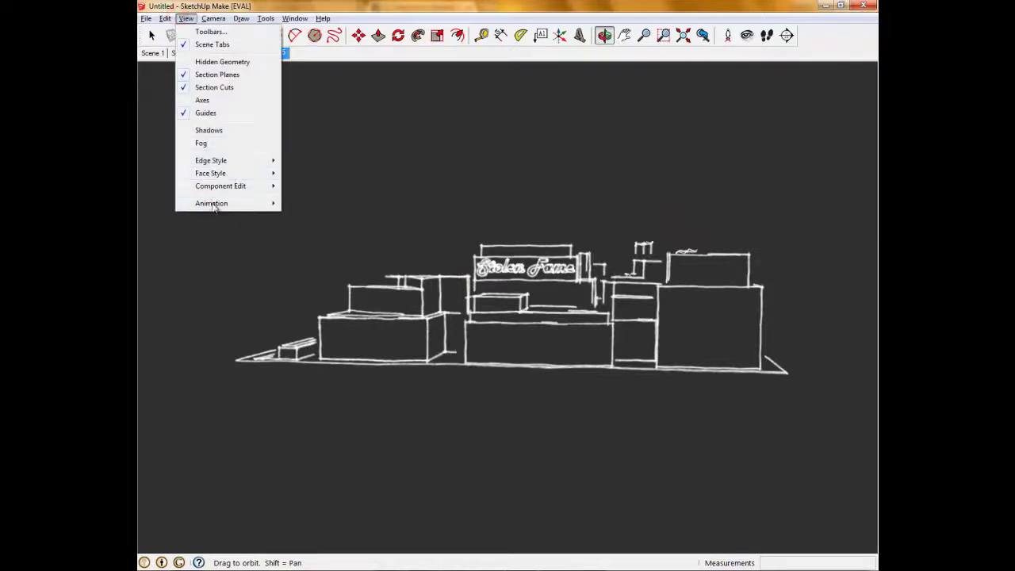
{"action": "left_click", "coordinate": [321, 204]}
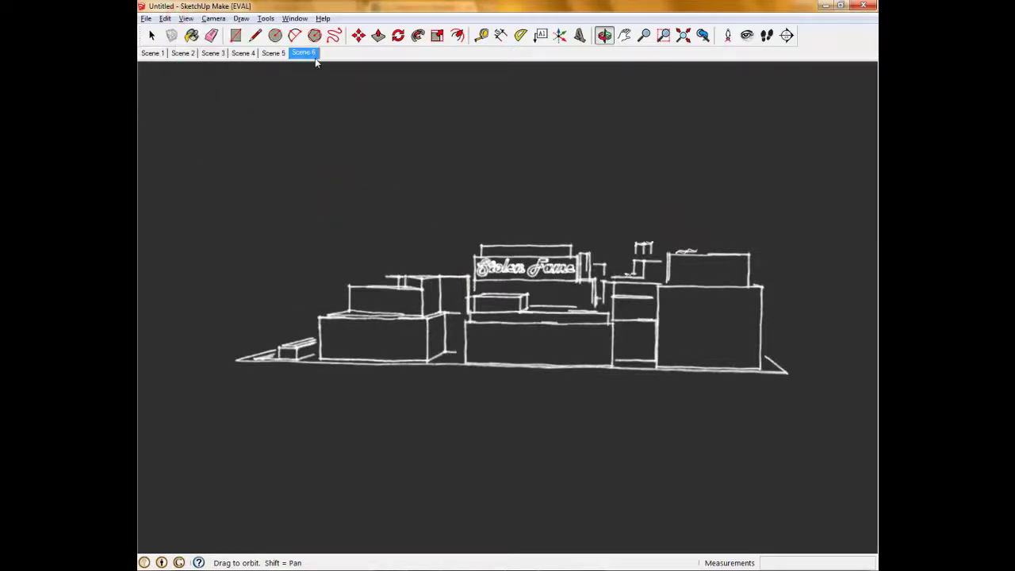
Zoom in to face the Stolen Fame sign head-on and add Scenes 7 and 8
{"action": "scroll", "coordinate": [539, 278], "scroll_direction": "up", "scroll_amount": 2}
{"action": "scroll", "coordinate": [541, 279], "scroll_direction": "up", "scroll_amount": 2}
{"action": "scroll", "coordinate": [539, 242], "scroll_direction": "up", "scroll_amount": 2}
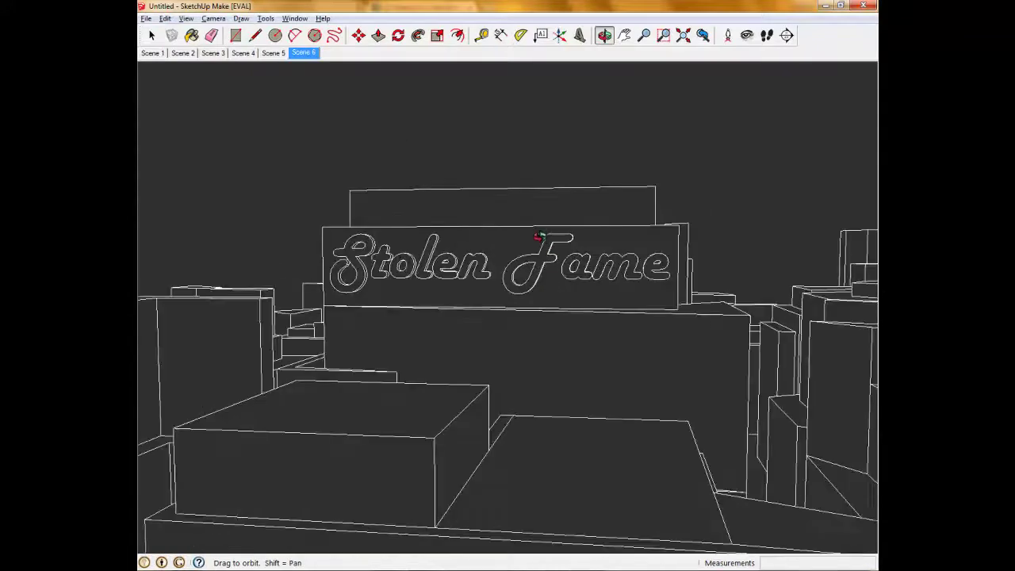
{"action": "scroll", "coordinate": [536, 242], "scroll_direction": "up", "scroll_amount": 1}
{"action": "scroll", "coordinate": [520, 253], "scroll_direction": "up", "scroll_amount": 1}
{"action": "scroll", "coordinate": [460, 264], "scroll_direction": "up", "scroll_amount": 1}
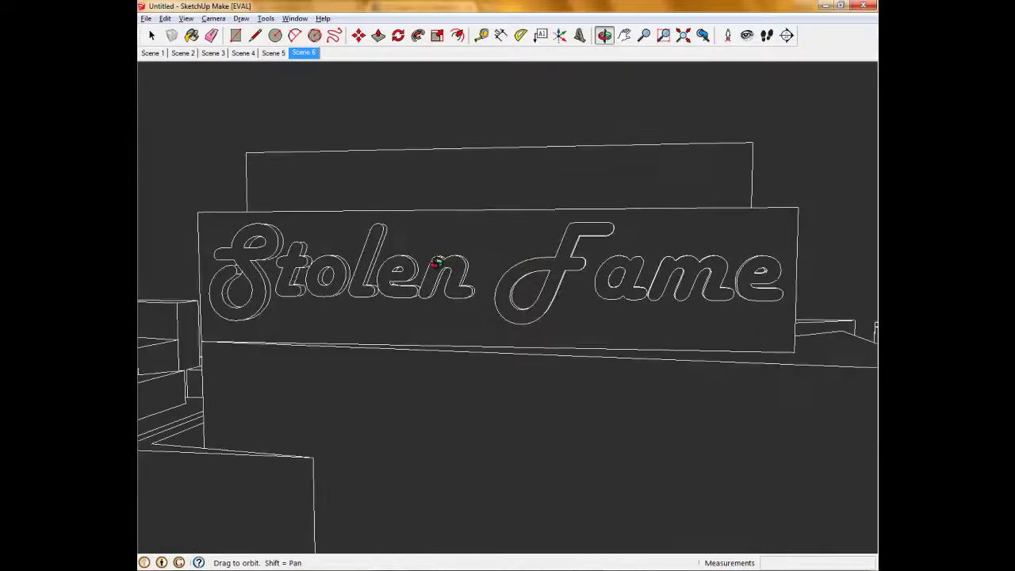
{"action": "mouse_move", "coordinate": [437, 262]}
{"action": "left_mouse_down"}
{"action": "mouse_move", "coordinate": [489, 256]}
{"action": "mouse_move", "coordinate": [488, 269]}
{"action": "left_mouse_up"}
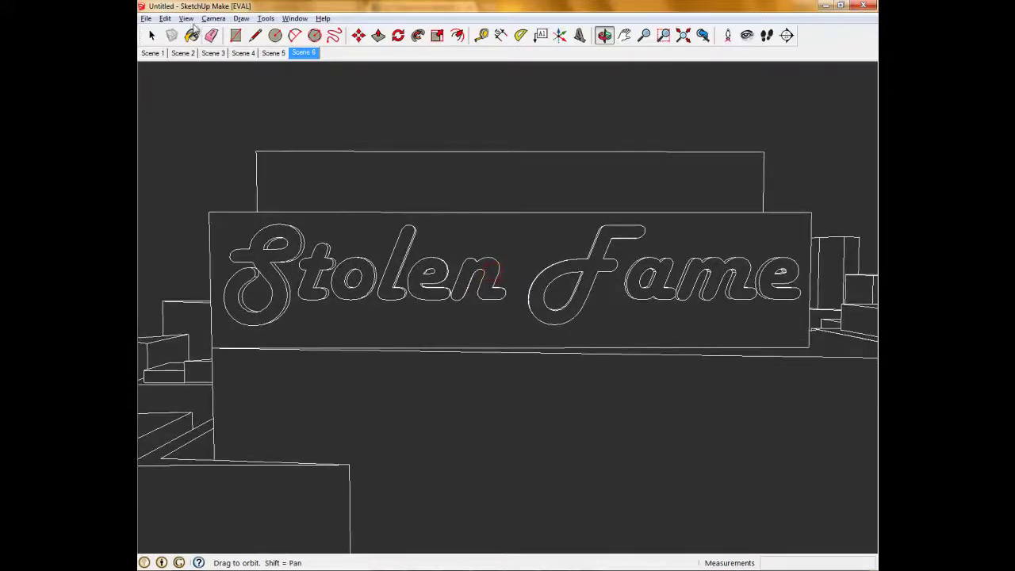
{"action": "left_click", "coordinate": [187, 20]}
{"action": "mouse_move", "coordinate": [211, 203]}
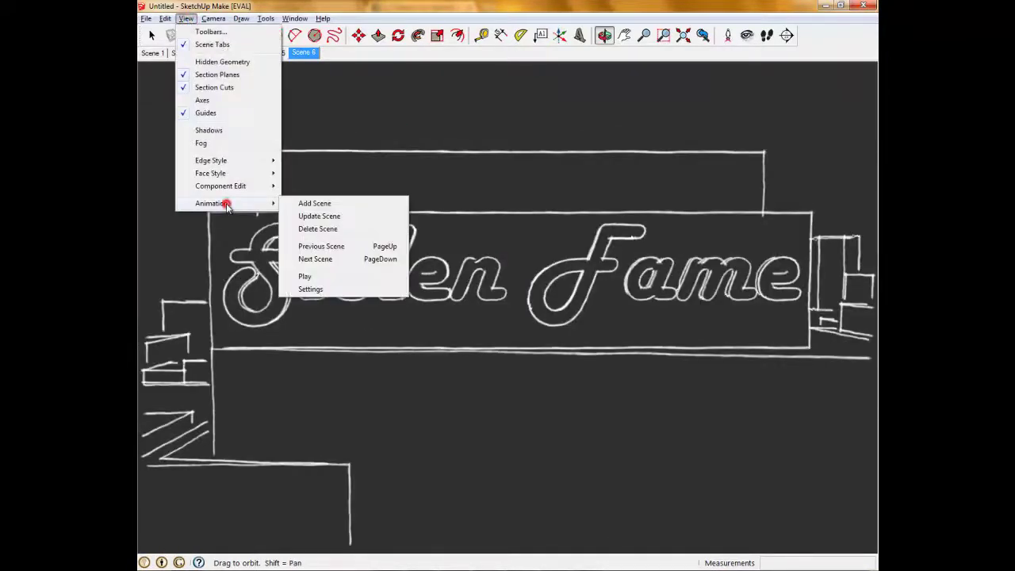
{"action": "left_click", "coordinate": [315, 204]}
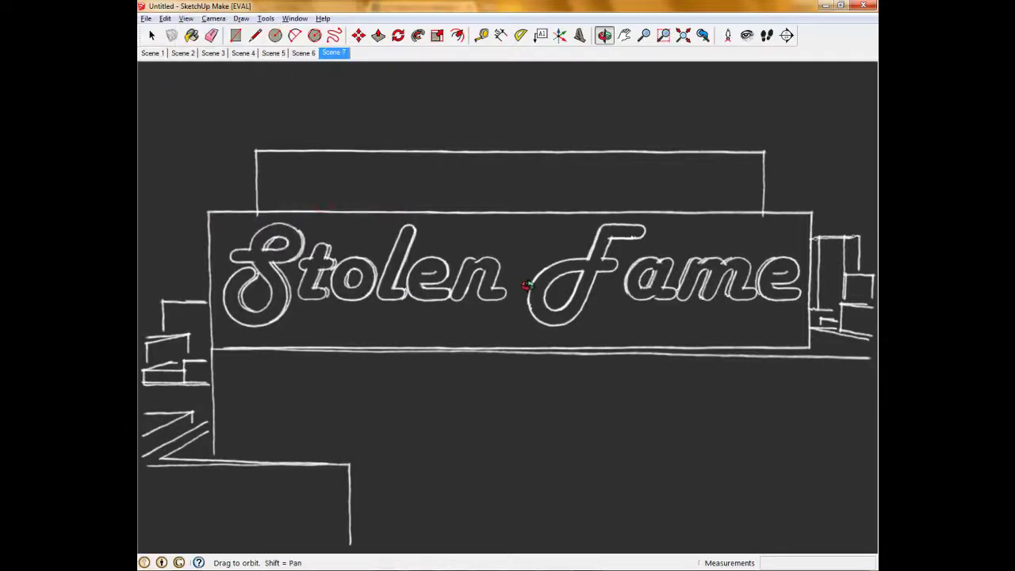
{"action": "left_click", "coordinate": [185, 18]}
{"action": "mouse_move", "coordinate": [212, 203]}
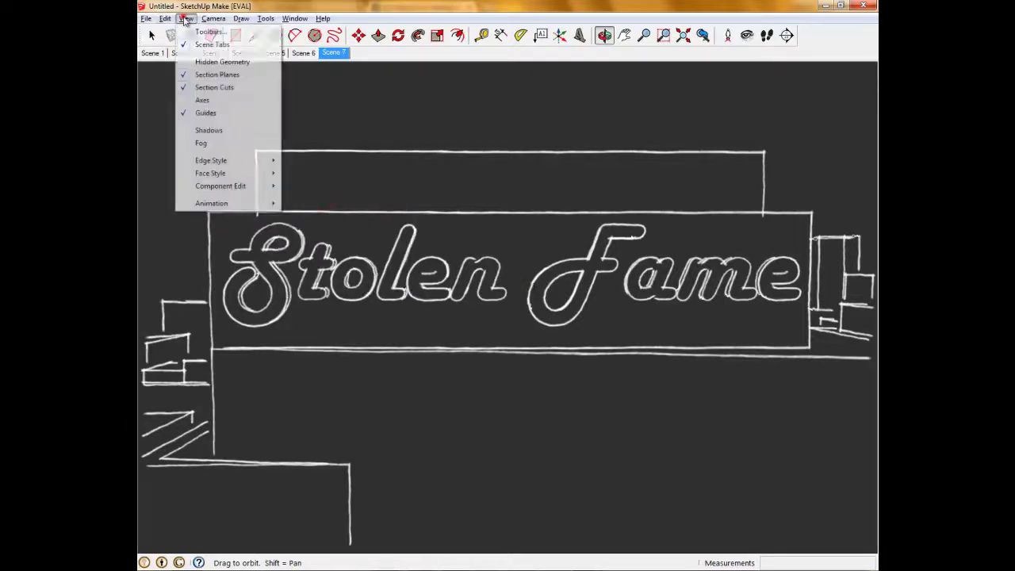
{"action": "left_click", "coordinate": [305, 203]}
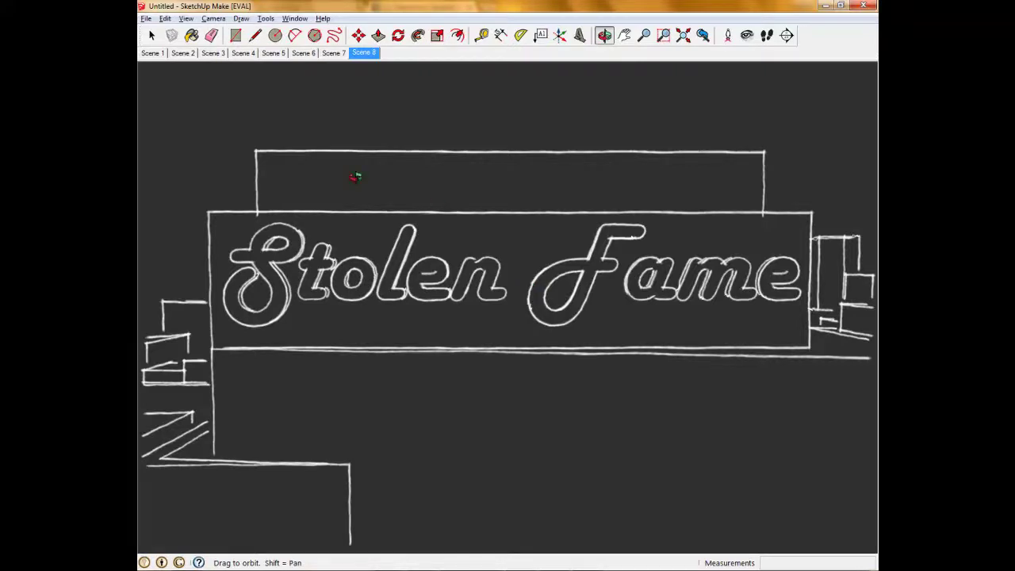
Save the model under the new name City_003
{"action": "left_click", "coordinate": [146, 18]}
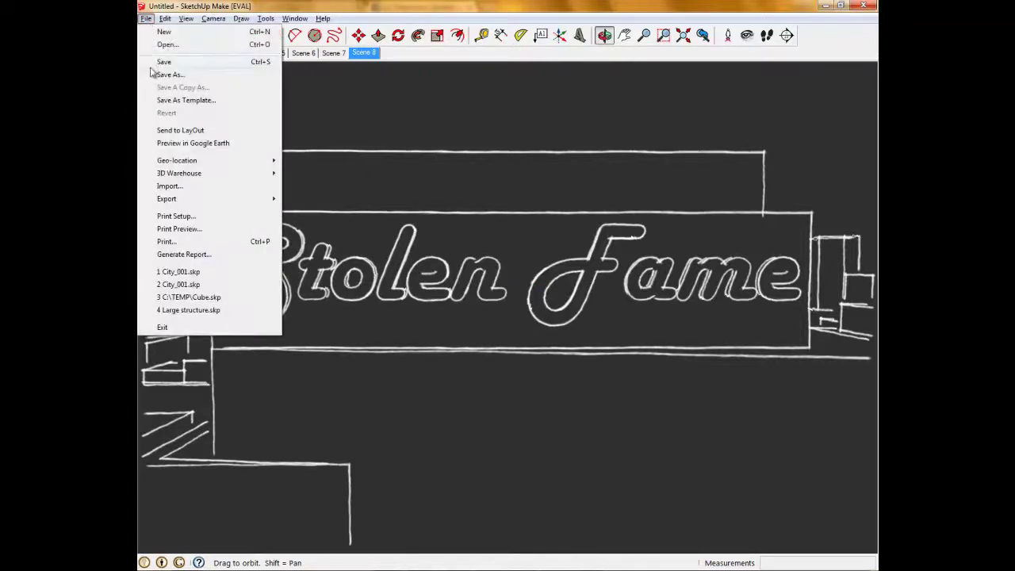
{"action": "left_click", "coordinate": [168, 74]}
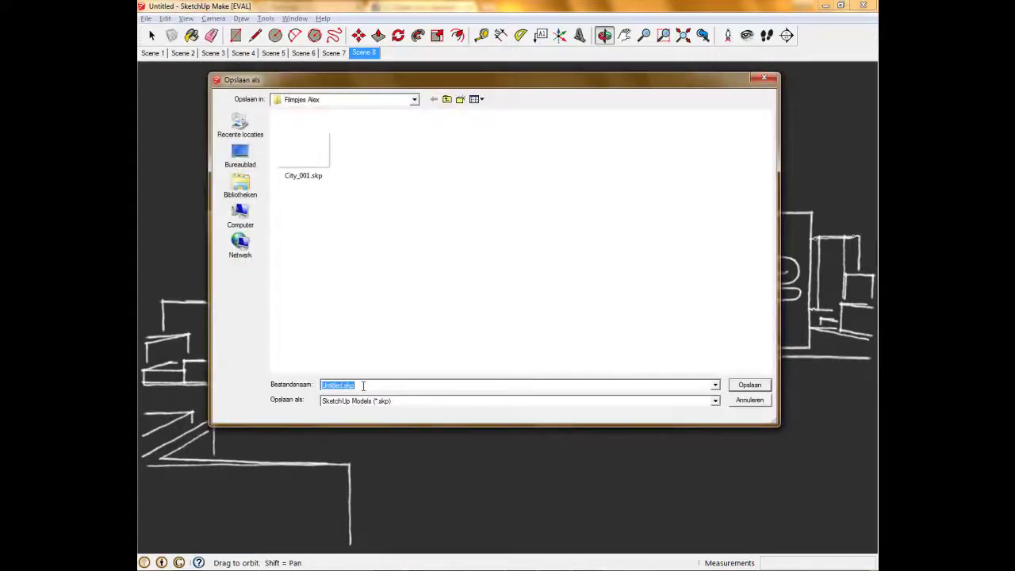
{"action": "type", "text": "City_"}
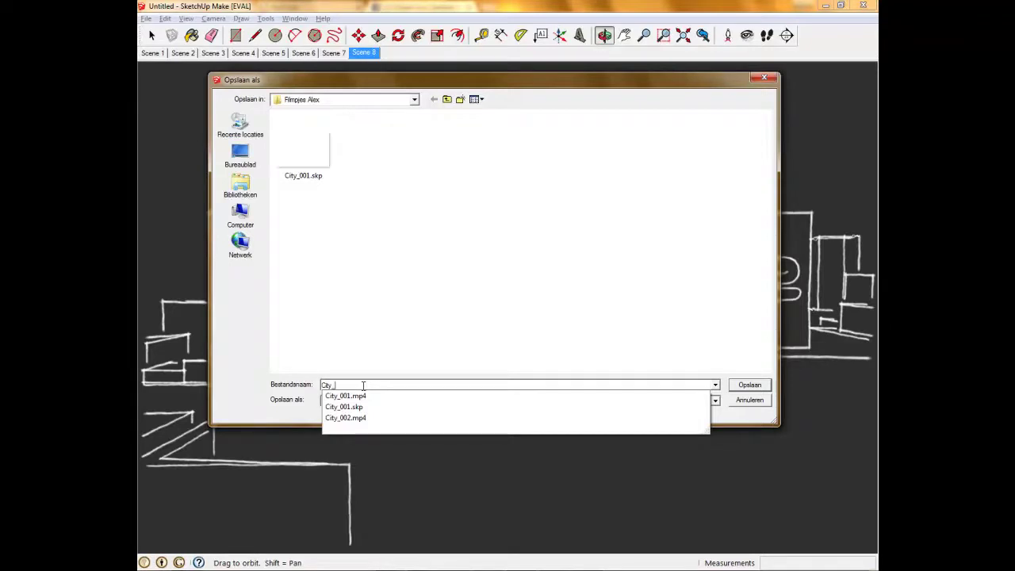
{"action": "type", "text": "003"}
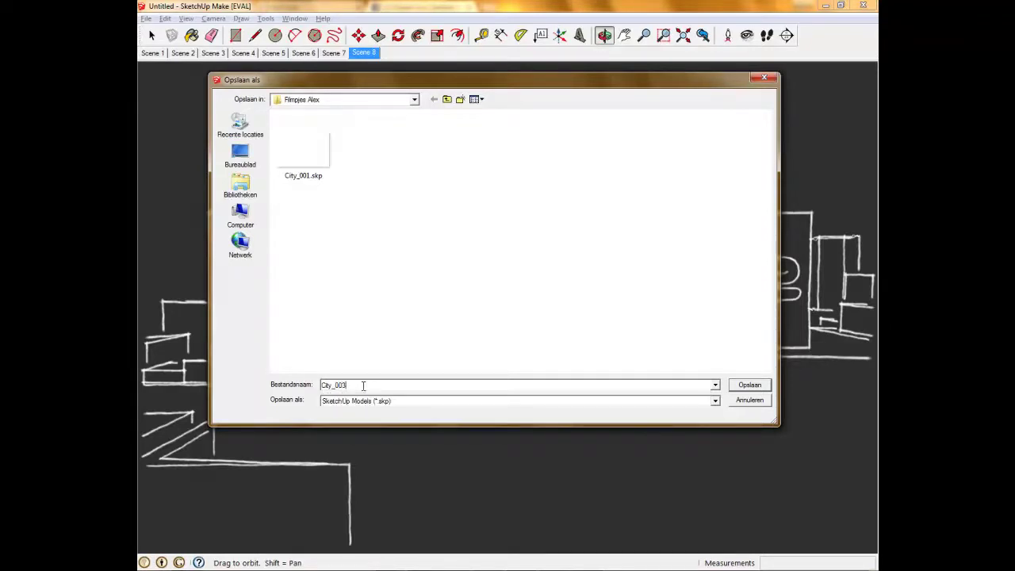
{"action": "key", "text": "Return"}
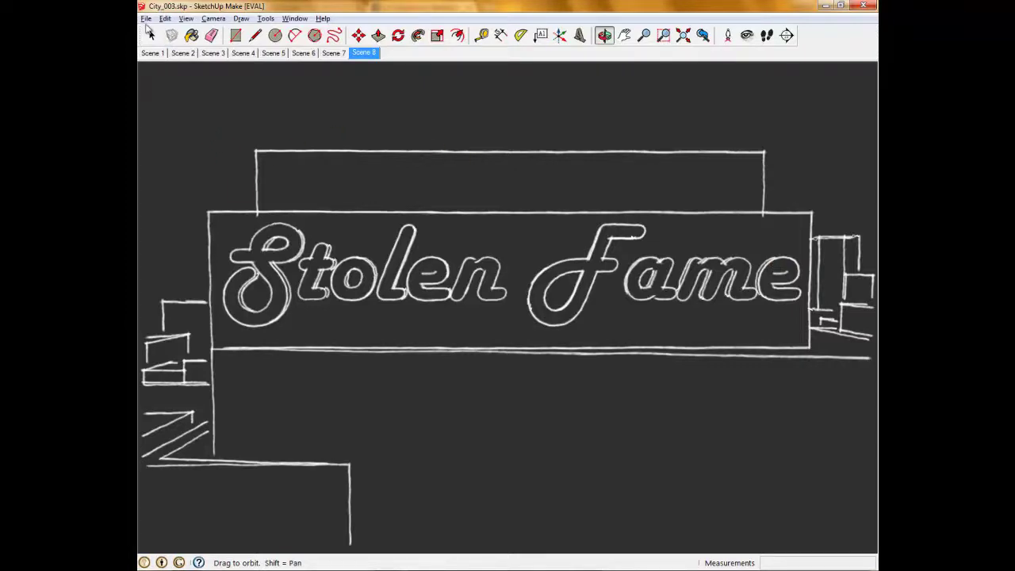
{"action": "left_click", "coordinate": [146, 18]}
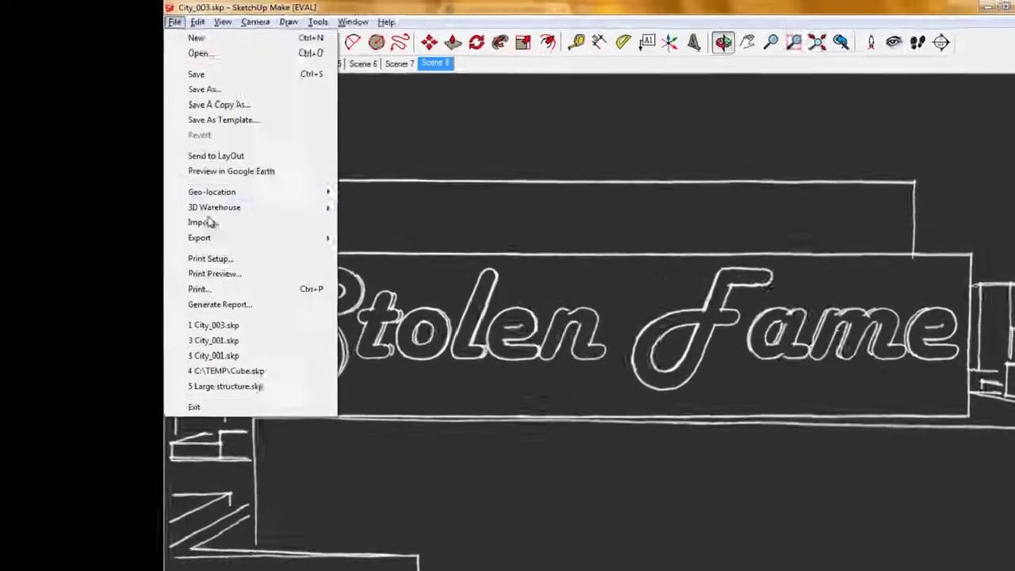
{"action": "mouse_move", "coordinate": [513, 385]}
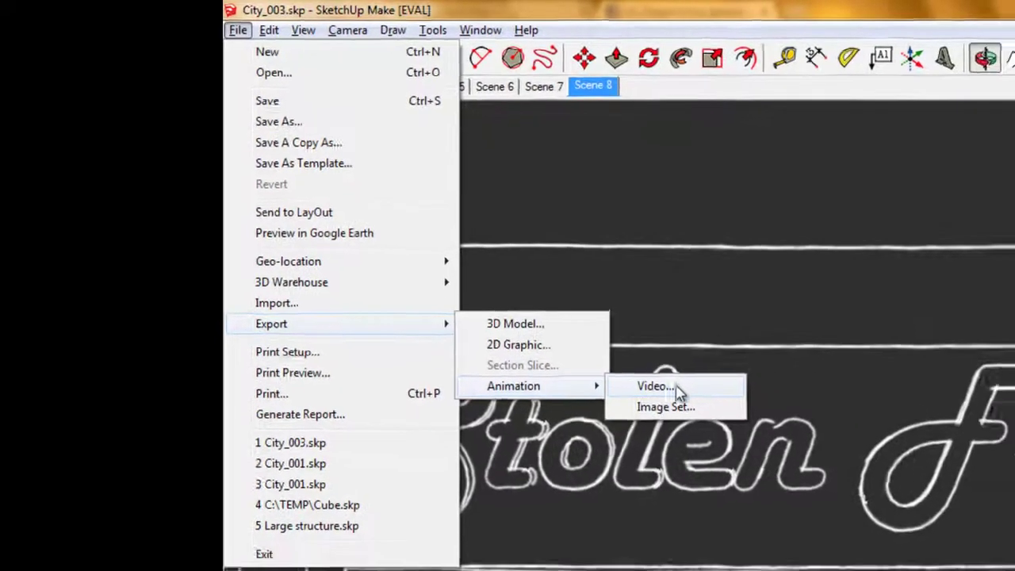
Export the eight-scene animation as the H264 video City_003.mp4
{"action": "left_click", "coordinate": [726, 410]}
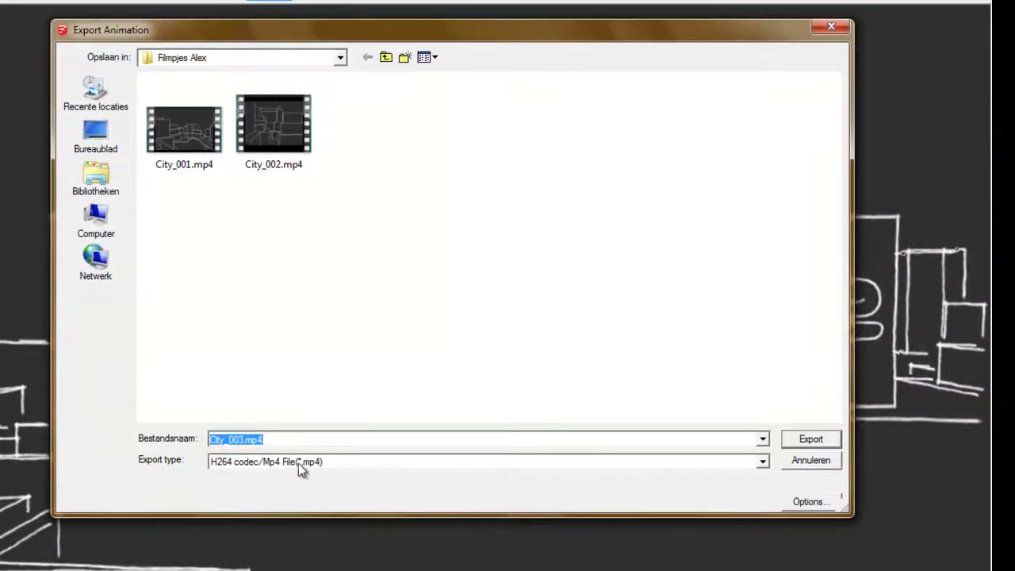
{"action": "left_click", "coordinate": [810, 440]}
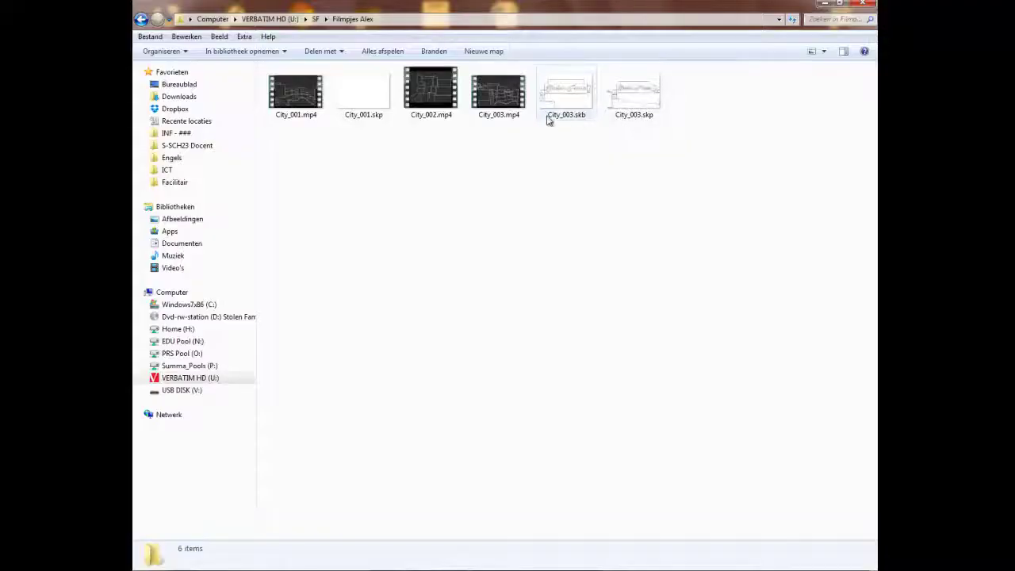
Open the exported City_003.mp4 from Explorer in the video player
{"action": "left_click", "coordinate": [510, 96]}
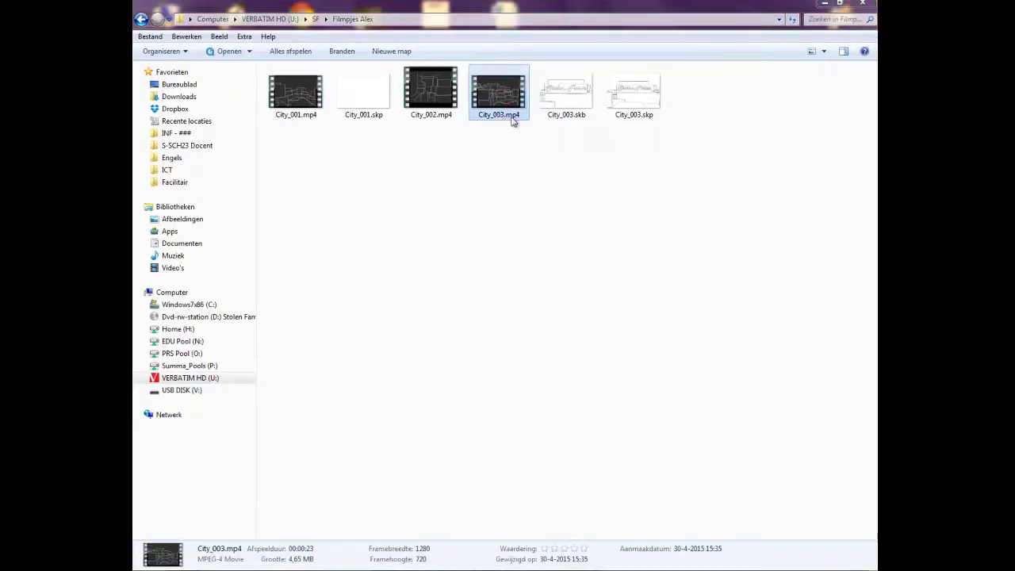
{"action": "double_click", "coordinate": [513, 120]}
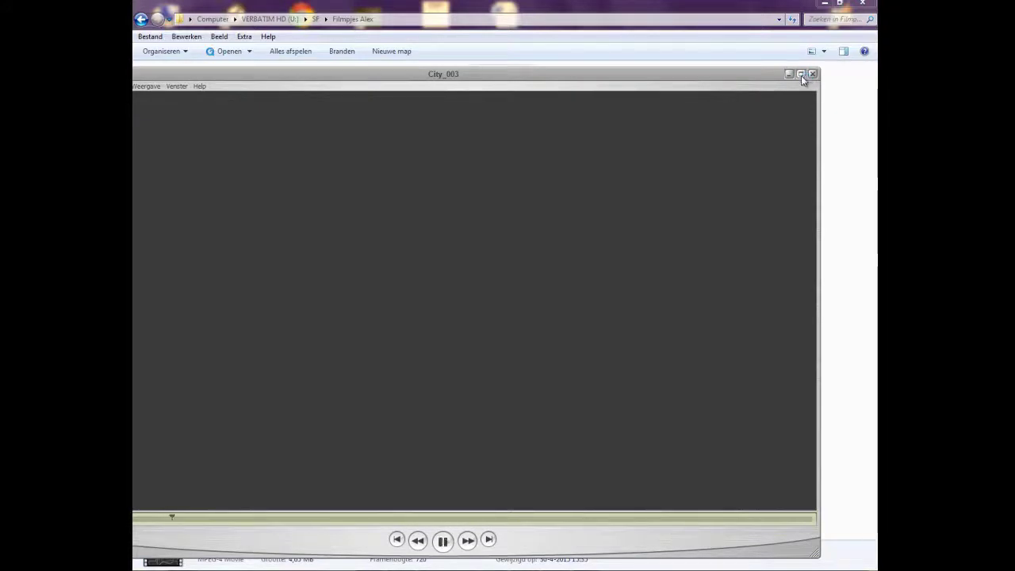
Maximize the QuickTime window and watch the City_003 animation play
{"action": "left_click", "coordinate": [801, 75]}
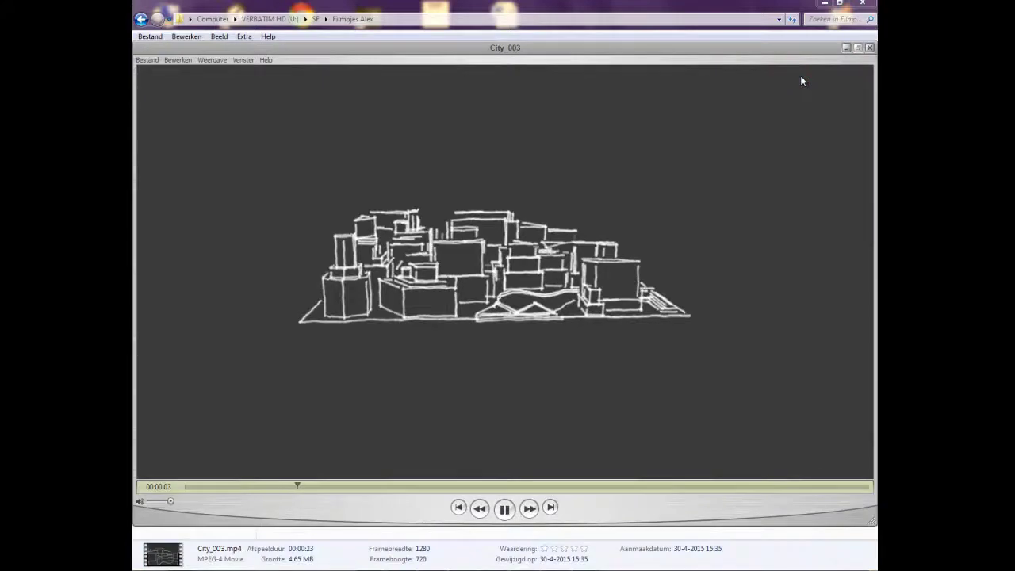